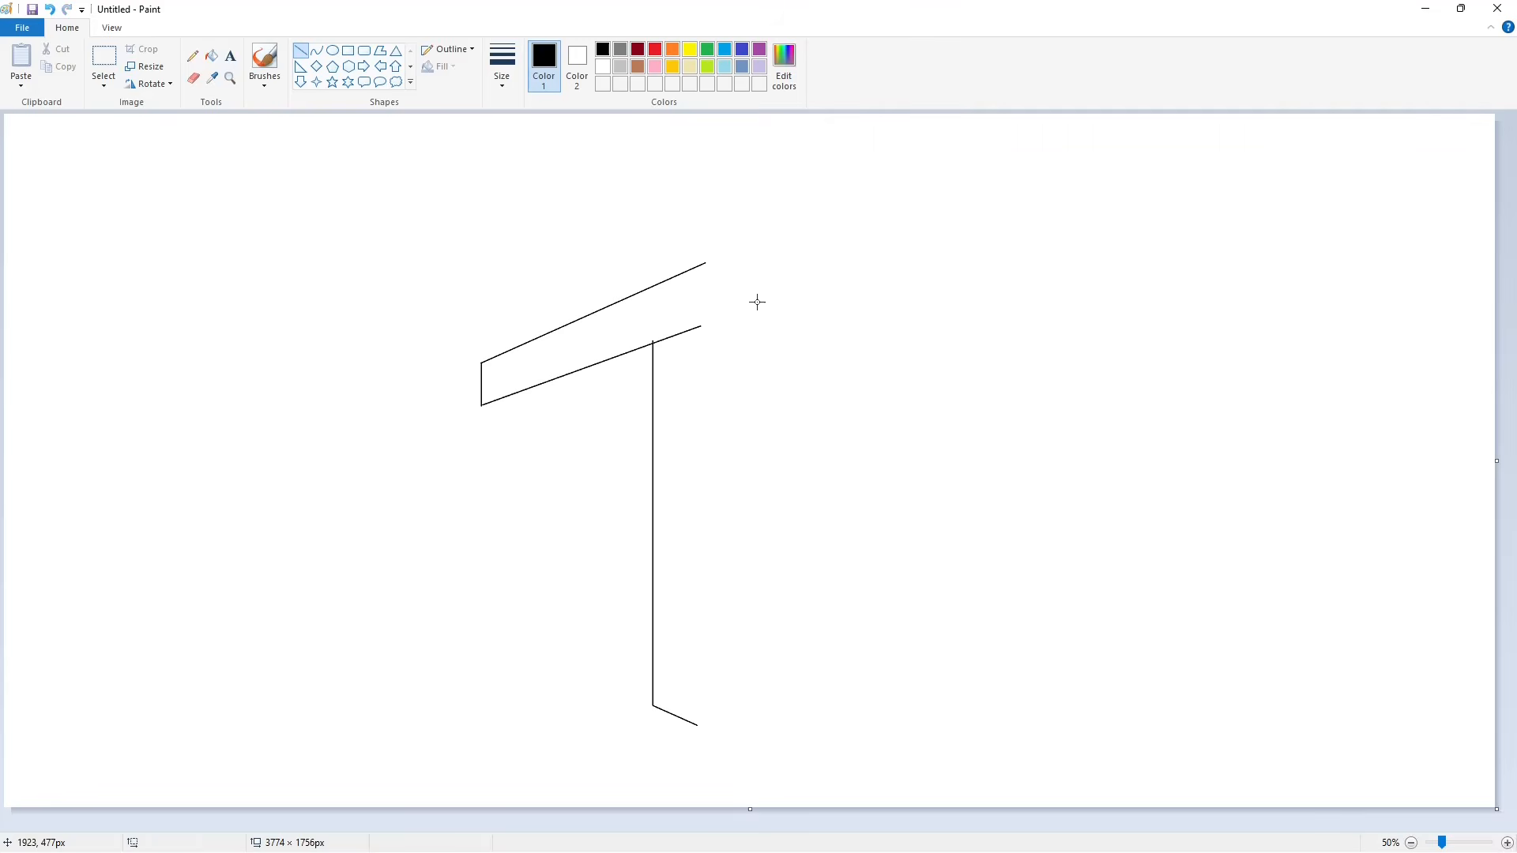
# Close the half-T outline with a vertical line along its open side and fill the shape black
pyautogui.moveTo(706, 252); pyautogui.dragTo(664, 748)
pyautogui.press('Left')
pyautogui.press('Left')
pyautogui.press('Left')
pyautogui.press('Left')
pyautogui.press('Left')
pyautogui.press('Left')
pyautogui.click(877, 632)
pyautogui.click(211, 55)
pyautogui.click(661, 369)
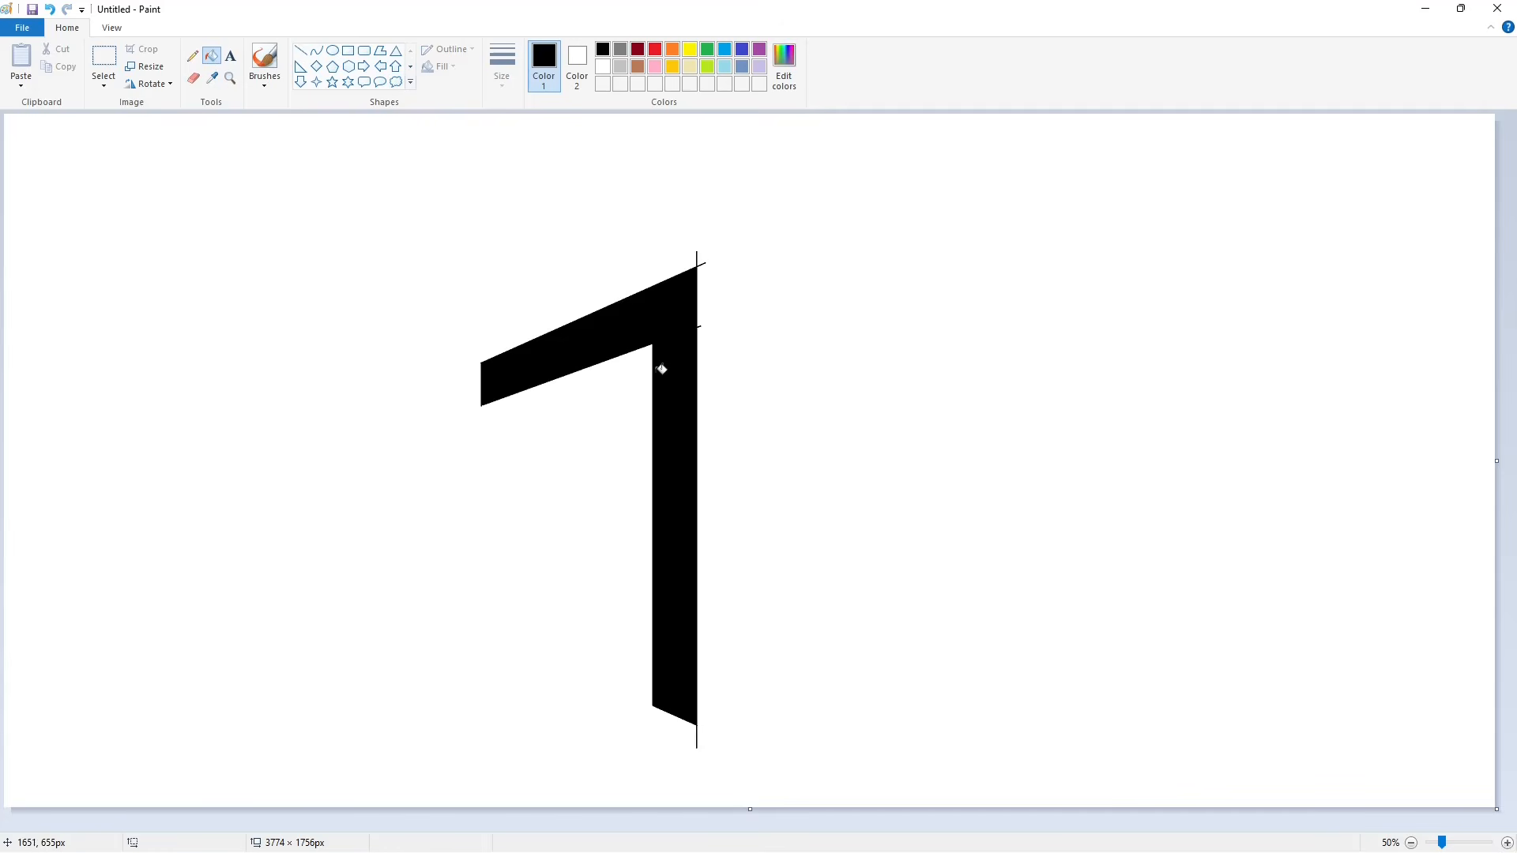
# Draw white lines beside the half T's vertical edge to detach the overshooting line ends, erasing the one at the foot
pyautogui.click(1506, 843)
pyautogui.scroll(6, 1293, 647)
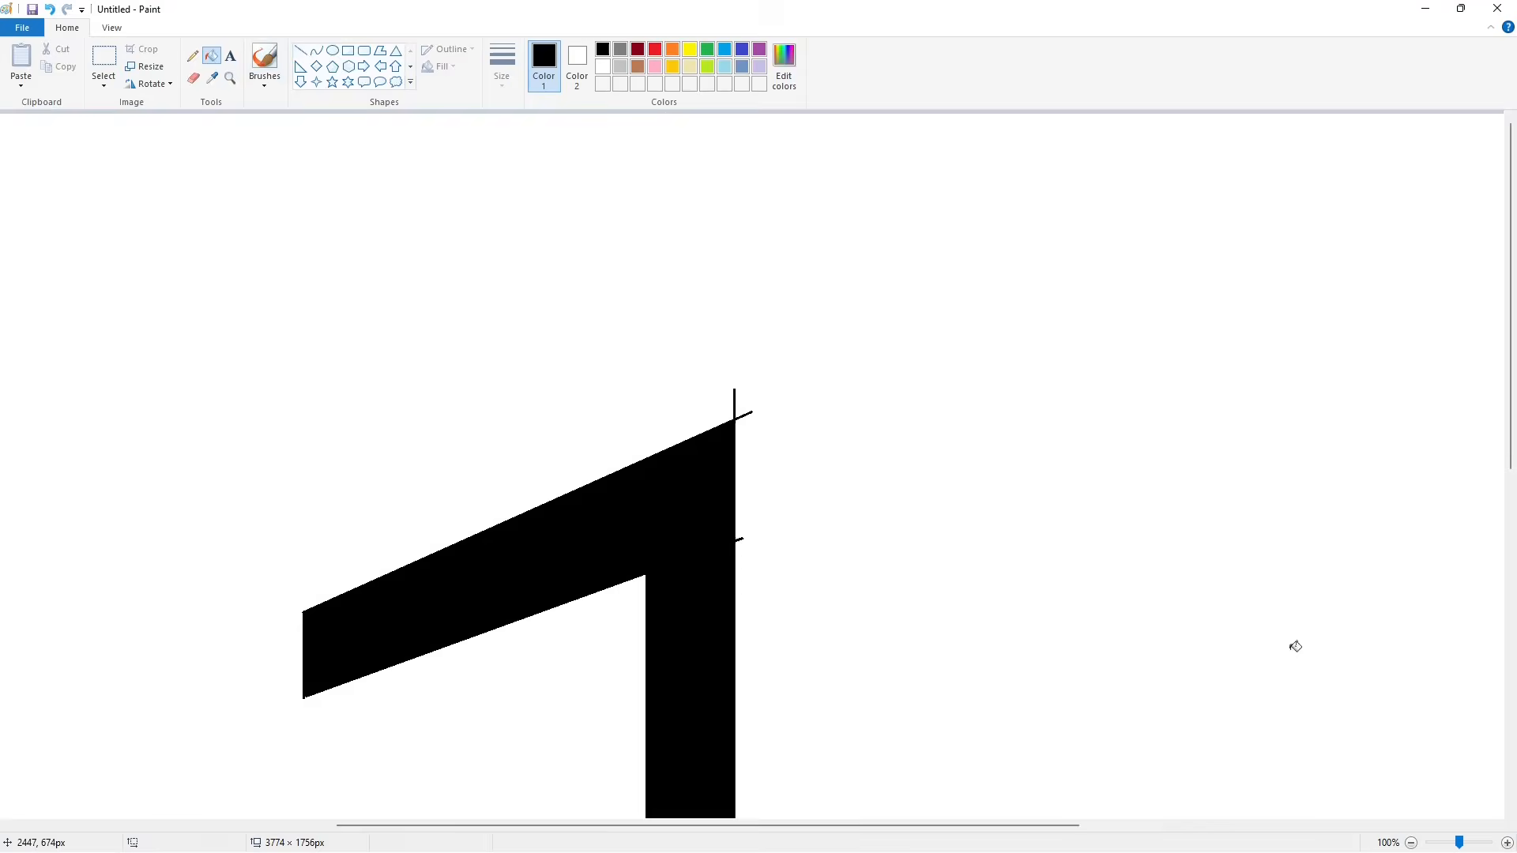
pyautogui.click(1411, 843)
pyautogui.click(1507, 843)
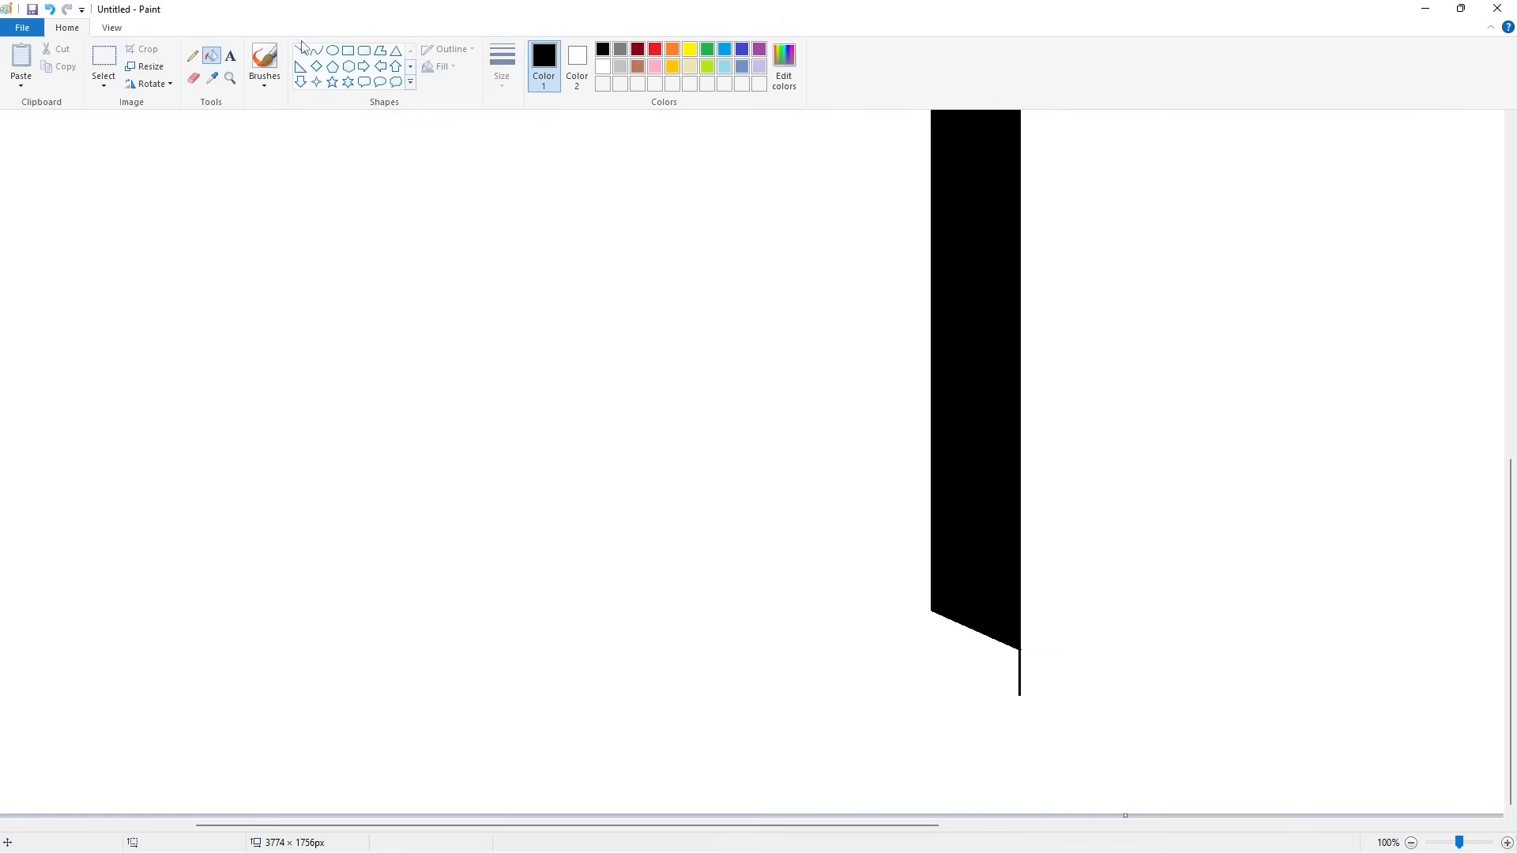
pyautogui.click(301, 49)
pyautogui.click(603, 66)
pyautogui.scroll(6, 1098, 628)
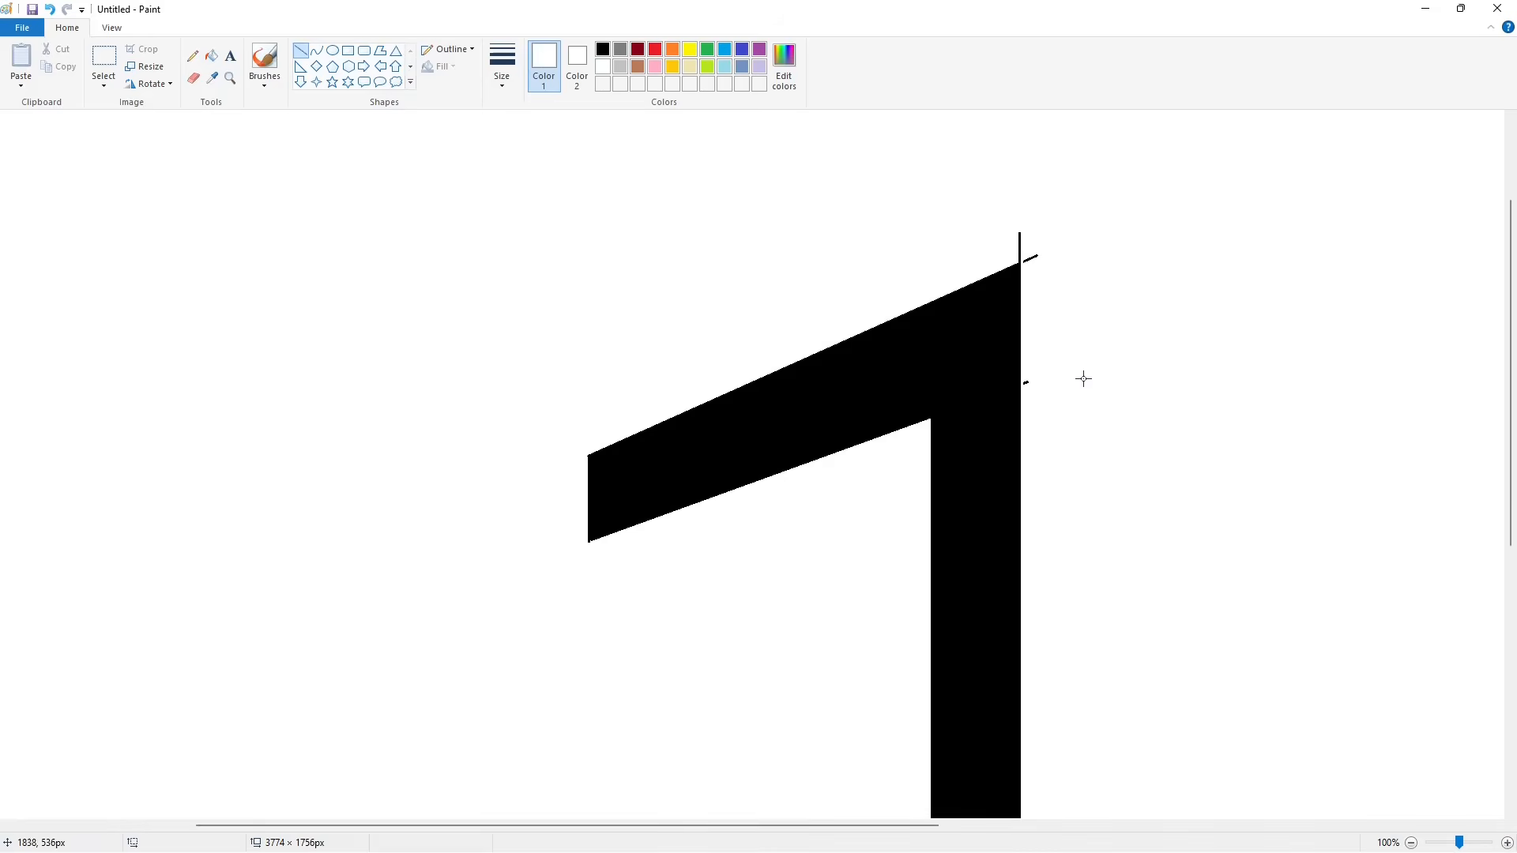
pyautogui.scroll(-6, 1070, 390)
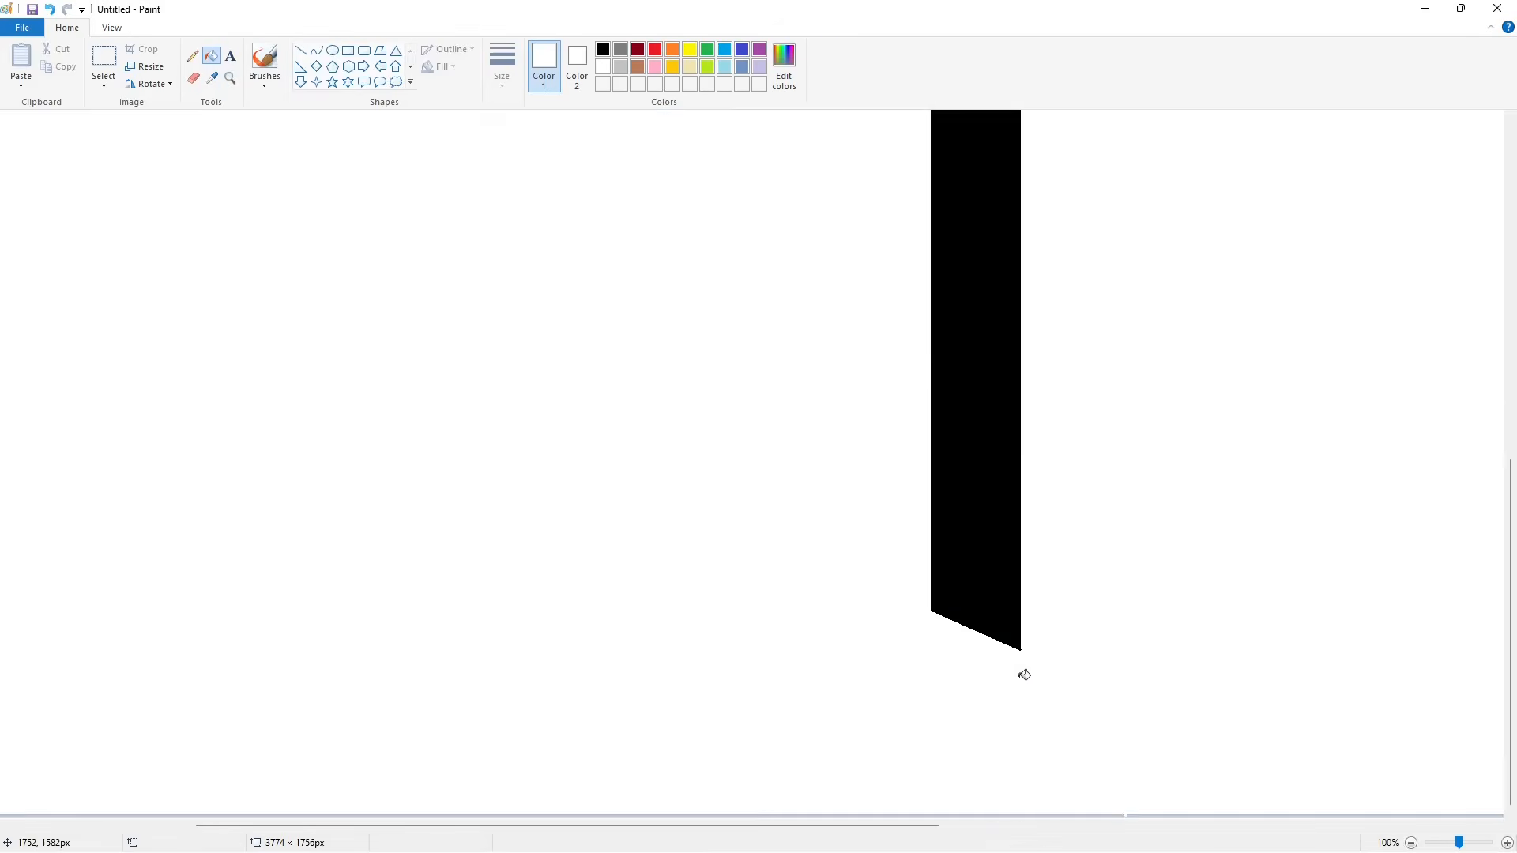
# Erase the remaining stray line ends beside the upper part of the half T in white
pyautogui.scroll(9, 1022, 674)
pyautogui.moveTo(987, 421); pyautogui.dragTo(1083, 403)
pyautogui.click(211, 55)
pyautogui.click(1019, 403)
pyautogui.scroll(-6, 1108, 528)
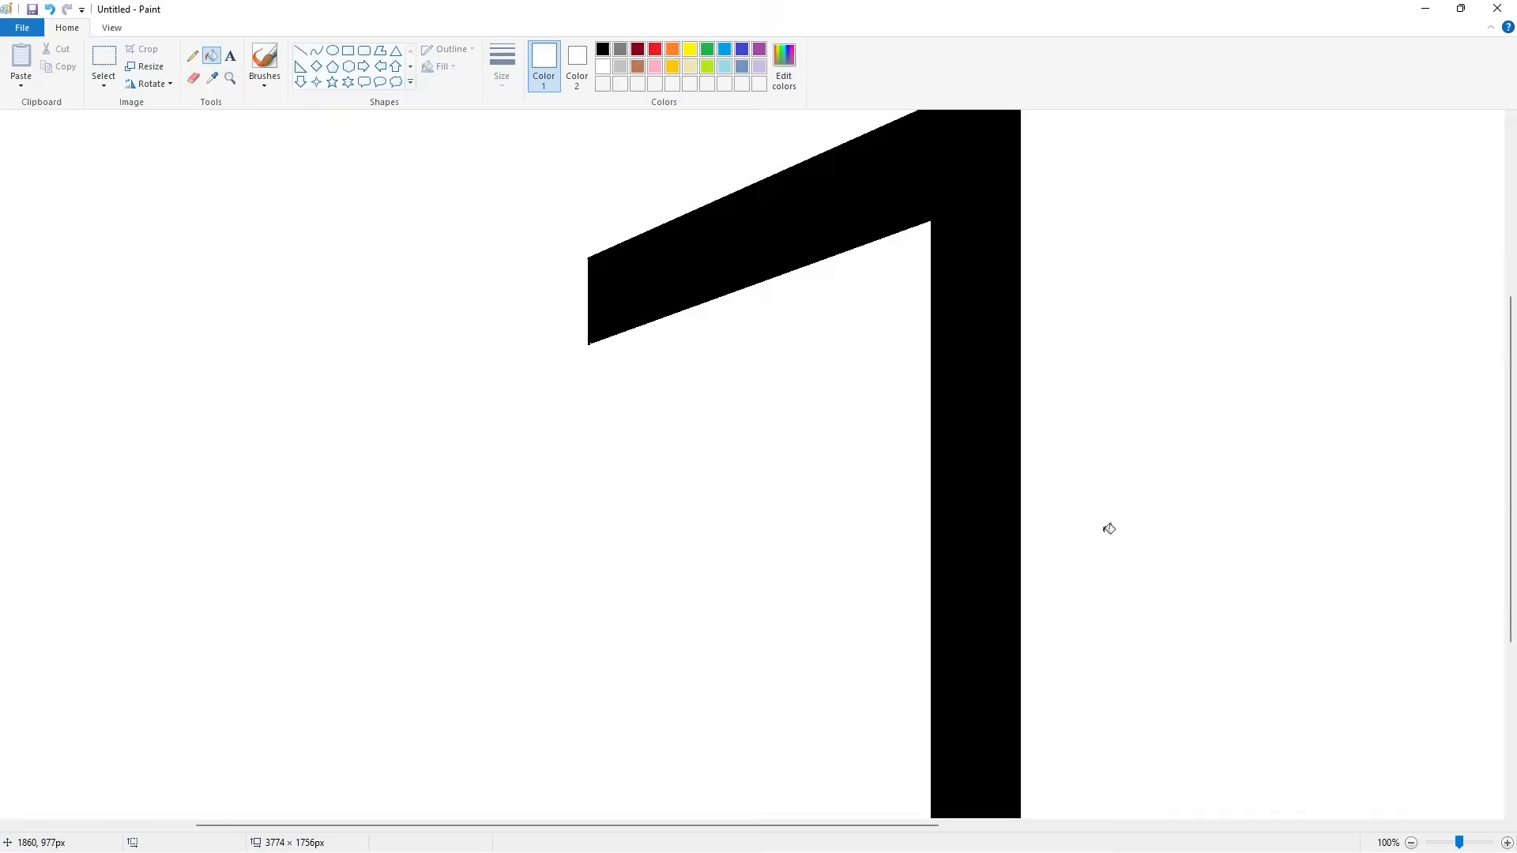
# Select the whole half T with a rectangular selection and copy it
pyautogui.click(1411, 843)
pyautogui.click(103, 62)
pyautogui.moveTo(400, 224); pyautogui.dragTo(885, 765)
pyautogui.hotkey('ctrl', 'c')
pyautogui.scroll(1, 993, 758)
pyautogui.hscroll(6, 992, 758)
pyautogui.scroll(-2, 993, 759)
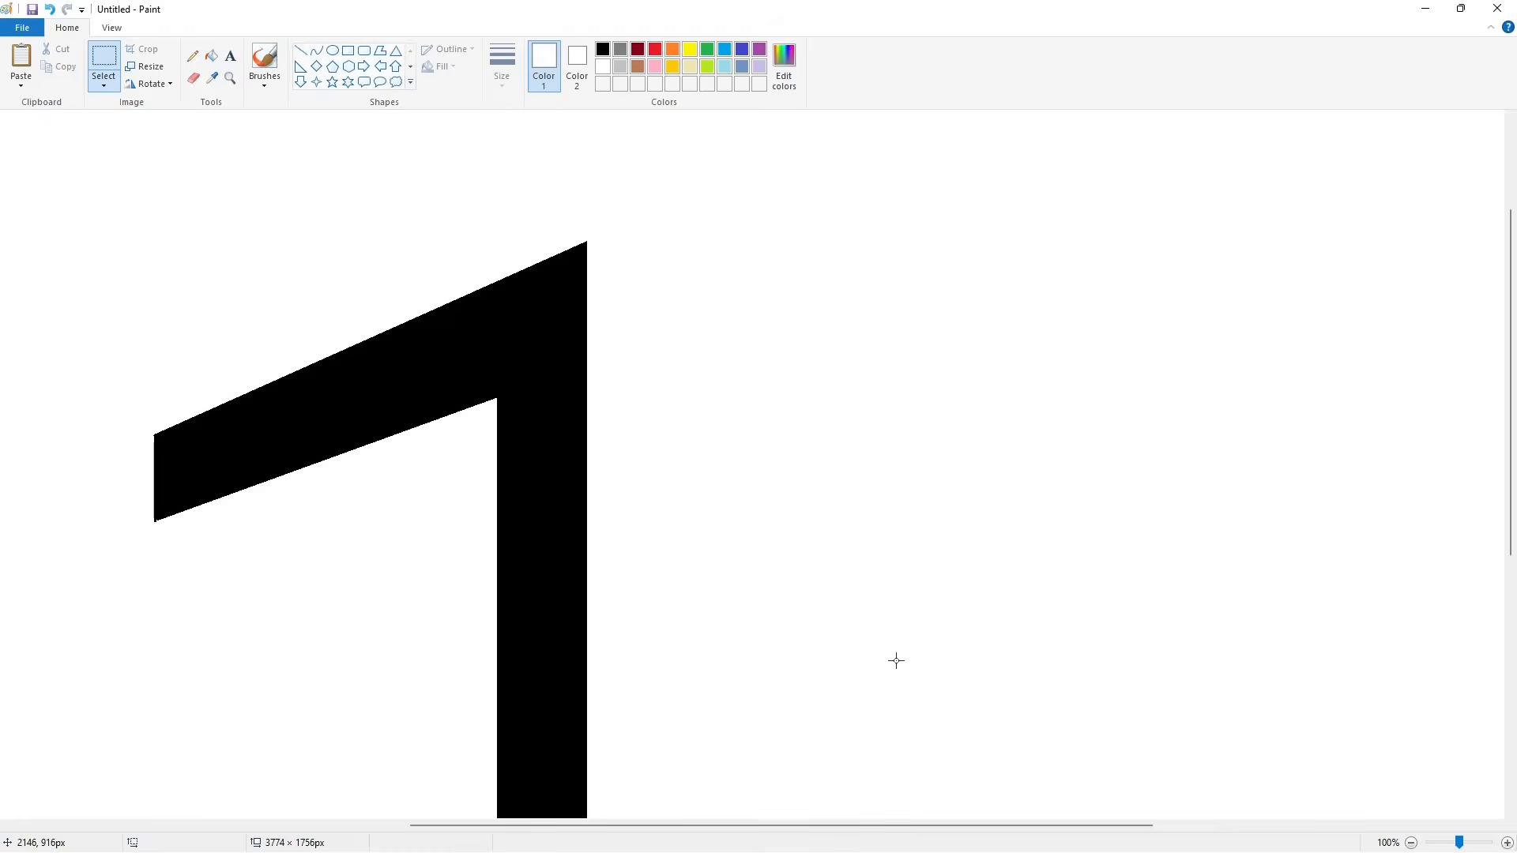
# Paste the copied half T with a transparent selection and flip it horizontally
pyautogui.hotkey('ctrl', 'v')
pyautogui.click(103, 83)
pyautogui.click(141, 229)
pyautogui.click(149, 83)
pyautogui.click(158, 172)
# Place the mirrored half flush against the original's vertical edge to form a complete T
pyautogui.moveTo(394, 311); pyautogui.dragTo(607, 352)
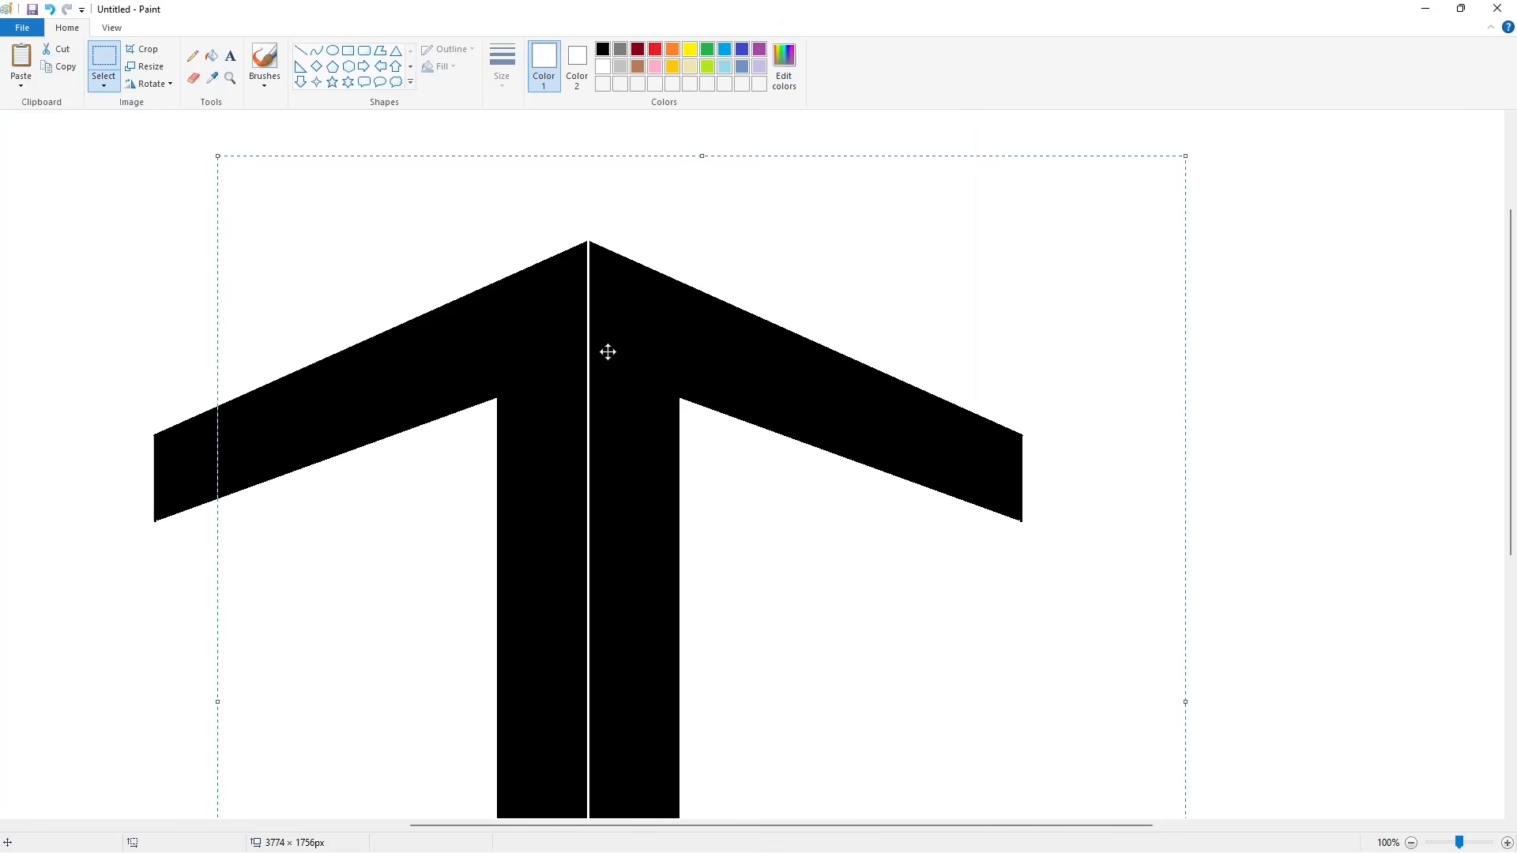
pyautogui.press('Left')
pyautogui.press('Left')
pyautogui.press('Left')
pyautogui.scroll(-5, 1237, 487)
pyautogui.click(1238, 489)
pyautogui.scroll(-1, 1252, 661)
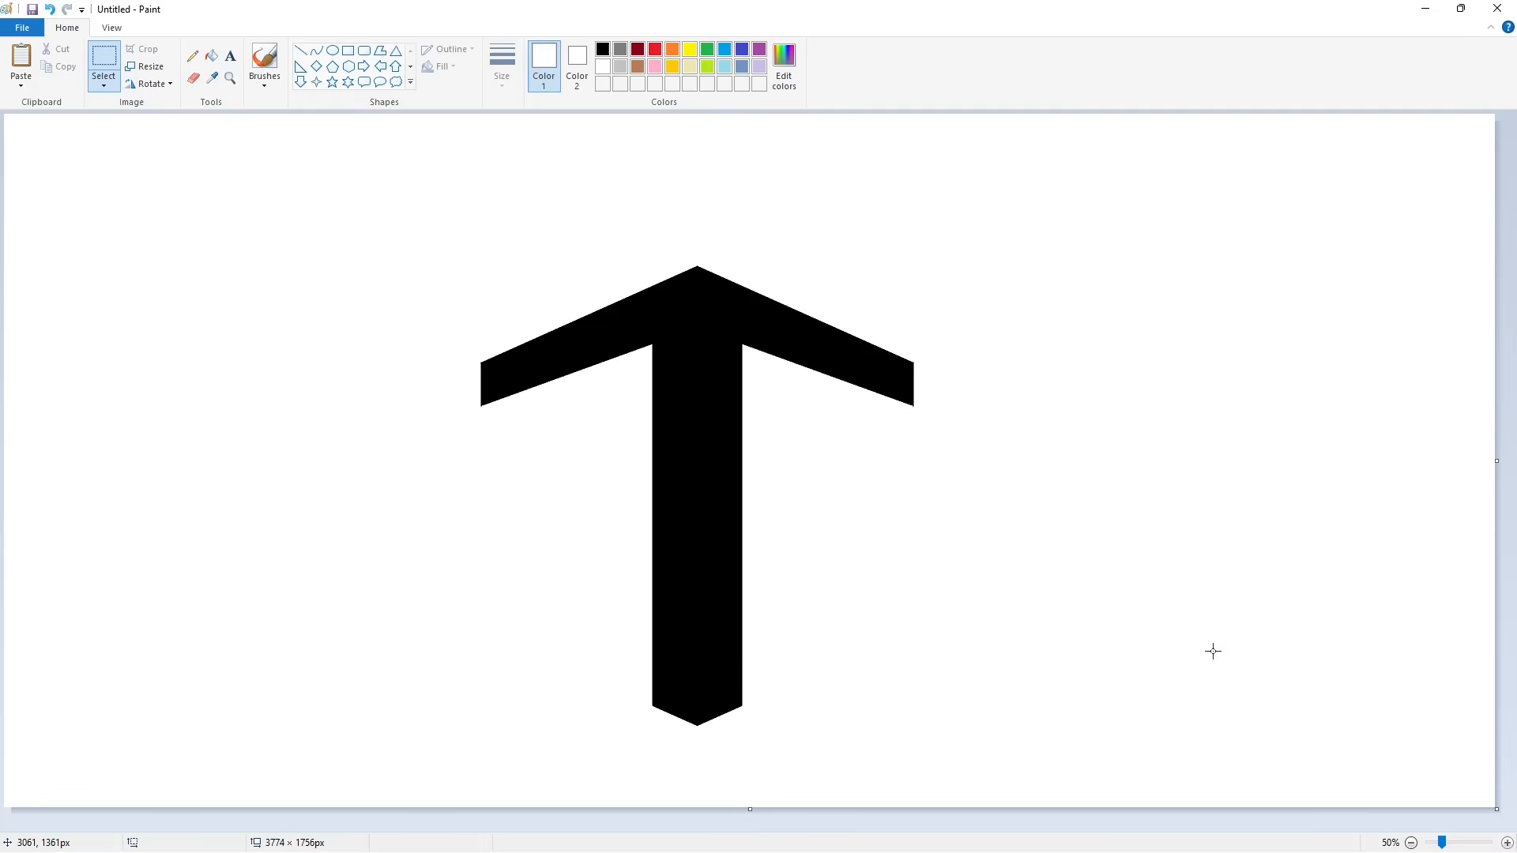
# Copy the end of the T's right arm and place the copy slightly farther out to lengthen the arm
pyautogui.moveTo(941, 337); pyautogui.dragTo(796, 445)
pyautogui.hotkey('ctrl', 'c')
pyautogui.hotkey('ctrl', 'v')
pyautogui.moveTo(47, 138); pyautogui.dragTo(853, 369)
pyautogui.press('Up')
pyautogui.click(1210, 691)
# Trim the lower edge of the lengthened right arm straight with a white line
pyautogui.scroll(1, 1033, 800)
pyautogui.click(300, 51)
pyautogui.moveTo(455, 403); pyautogui.dragTo(897, 562)
pyautogui.scroll(-1, 1388, 782)
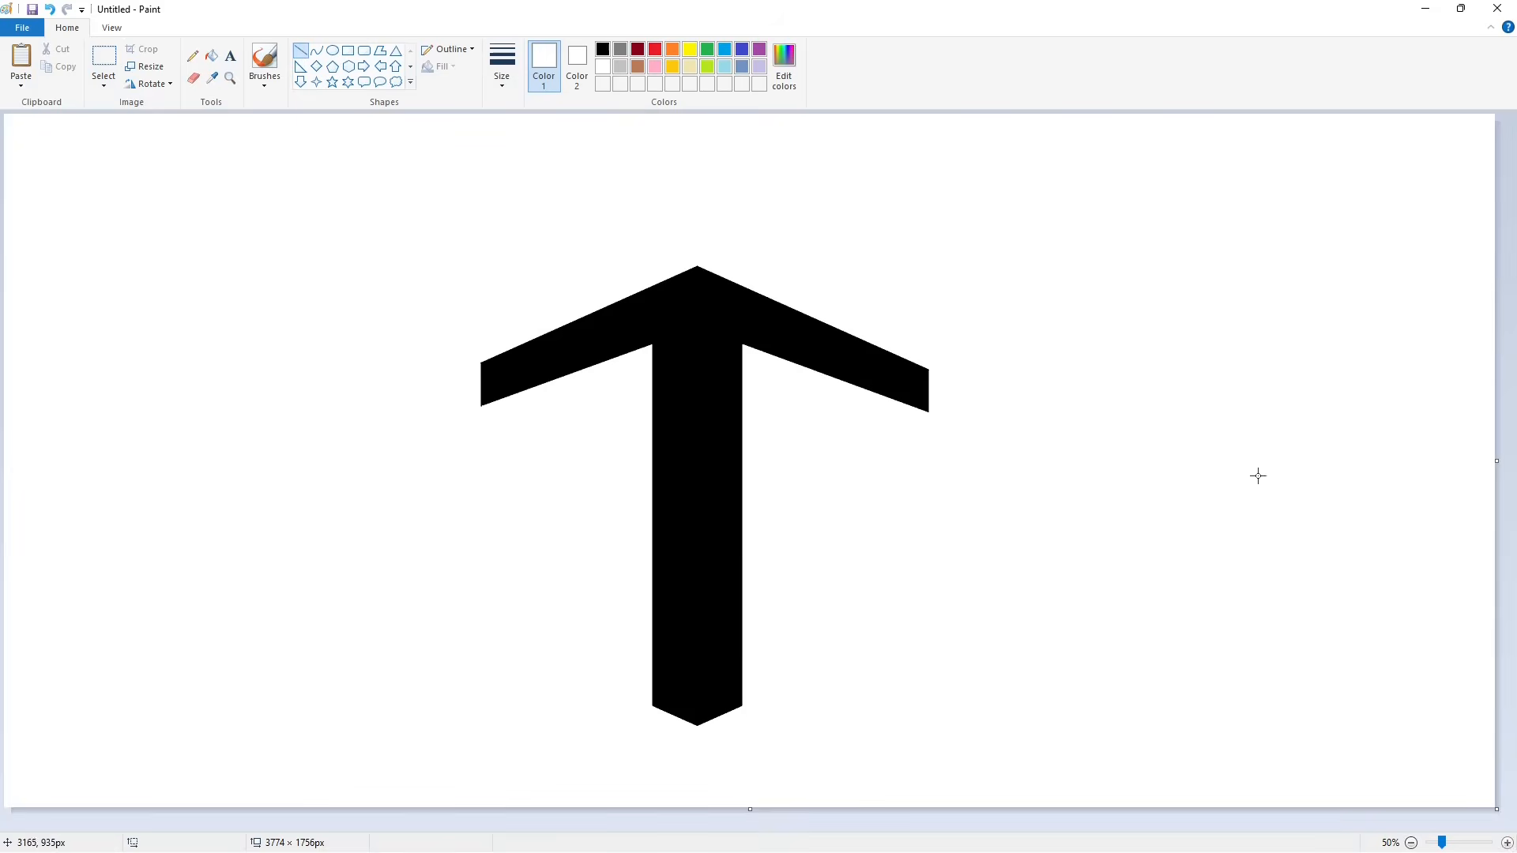
# Draw the black outer outline of a perspective E left of the T's stem, with slanted top and bottom edges
pyautogui.click(602, 49)
pyautogui.moveTo(484, 430)
pyautogui.mouseDown()
pyautogui.moveTo(514, 628)
pyautogui.moveTo(613, 381)
pyautogui.moveTo(636, 380)
pyautogui.mouseUp()
pyautogui.moveTo(484, 628); pyautogui.dragTo(636, 690)
pyautogui.moveTo(626, 382); pyautogui.dragTo(626, 690)
# Draw the E's inner edge about 350 px tall, slanted arm edges and a rectangular middle arm, and fill the letter black
pyautogui.moveTo(528, 474); pyautogui.dragTo(528, 613)
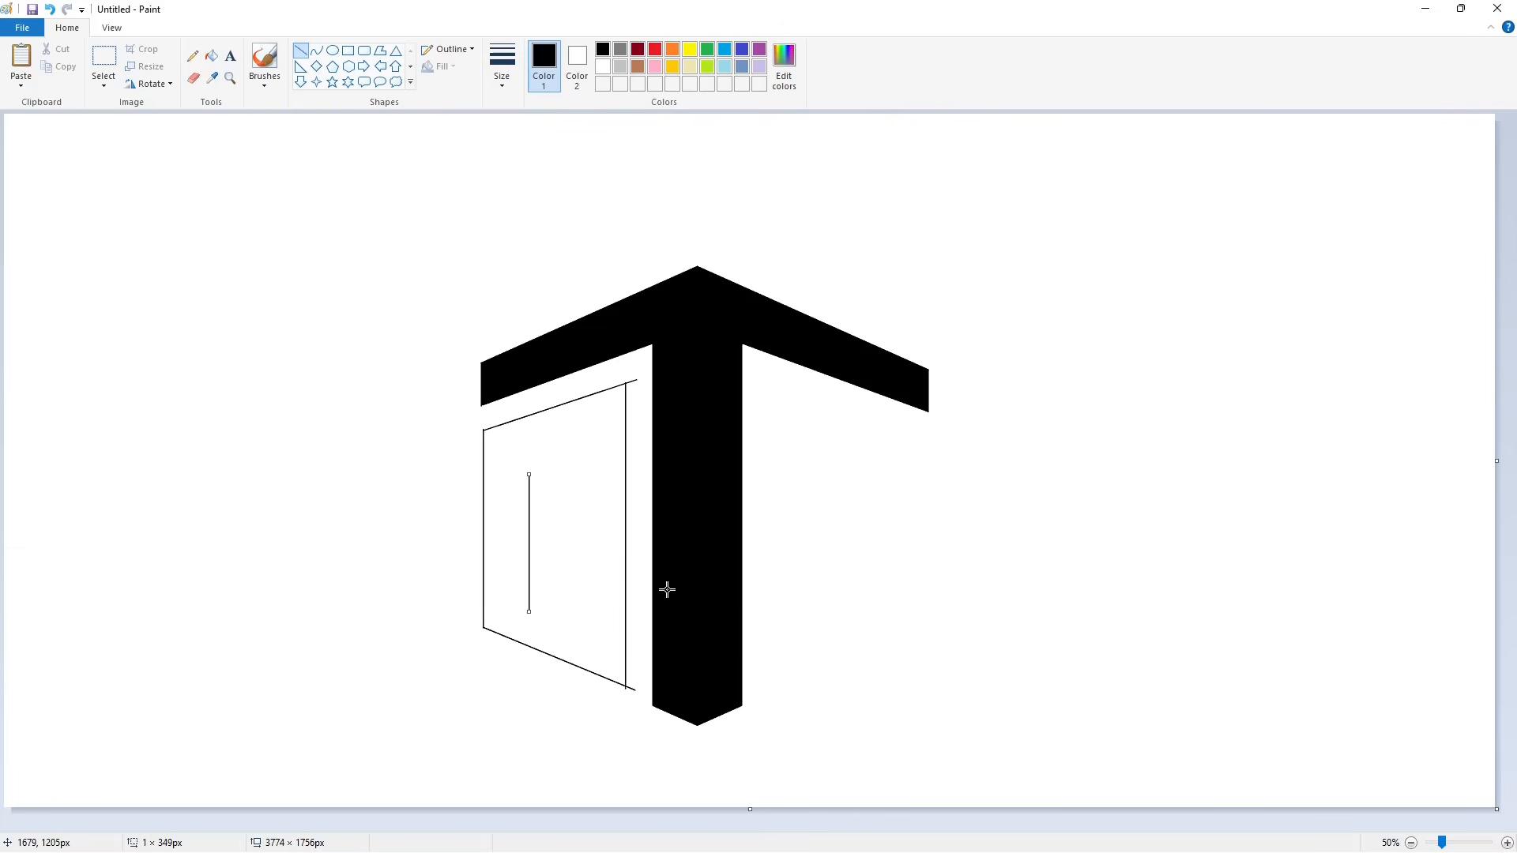
pyautogui.moveTo(626, 464); pyautogui.dragTo(509, 484)
pyautogui.moveTo(625, 613); pyautogui.dragTo(509, 588)
pyautogui.click(348, 50)
pyautogui.moveTo(578, 513); pyautogui.dragTo(504, 561)
pyautogui.click(211, 56)
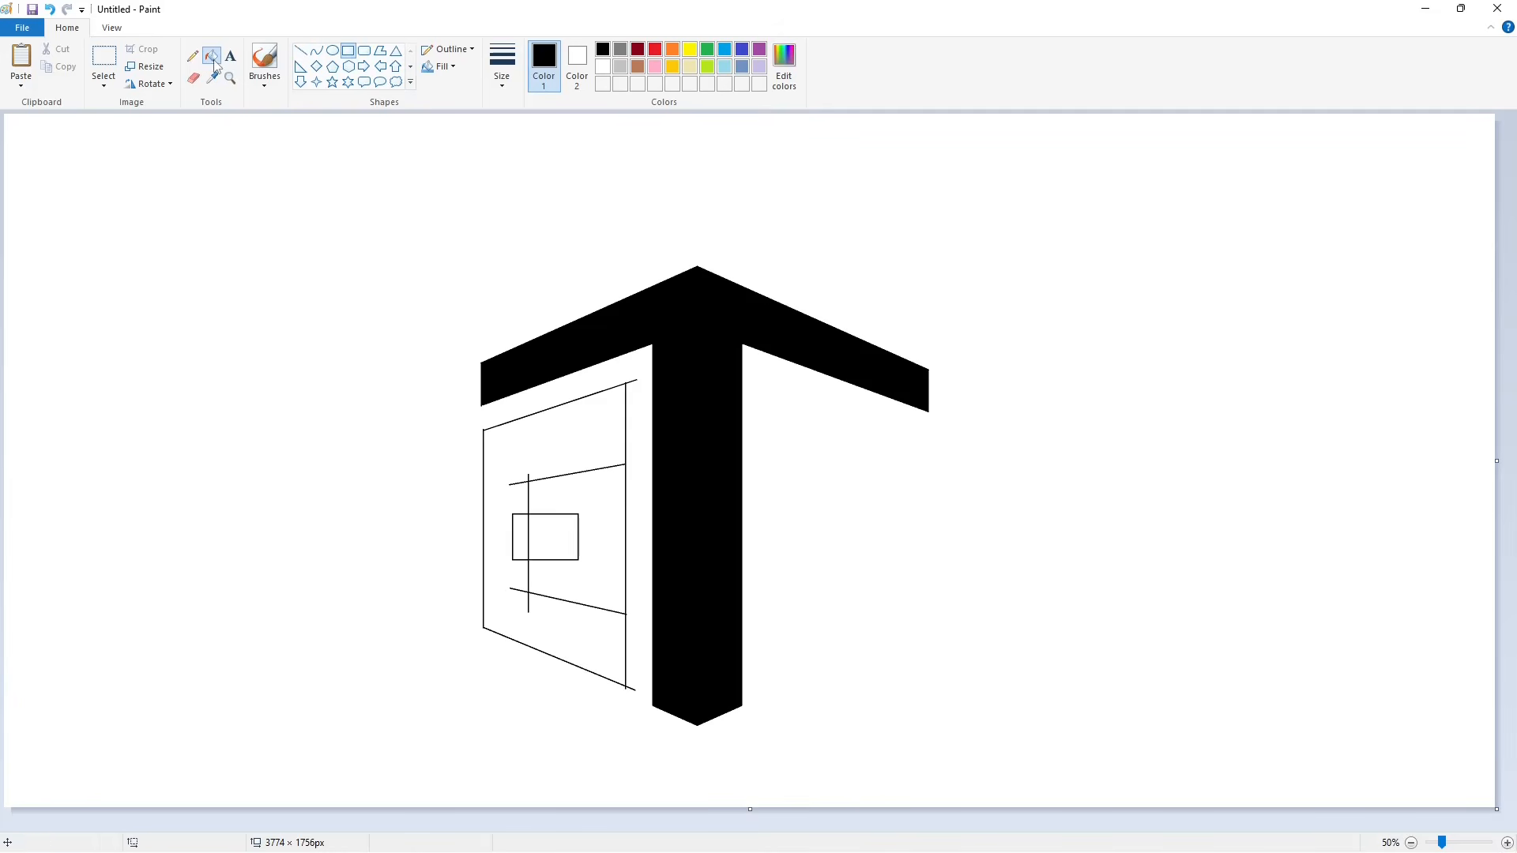
pyautogui.click(528, 534)
# Draw a white vertical line just outside the E's open side to cut off the overshooting line ends
pyautogui.click(1507, 842)
pyautogui.scroll(-2, 840, 759)
pyautogui.moveTo(592, 825); pyautogui.dragTo(811, 825)
pyautogui.scroll(-1, 553, 395)
pyautogui.click(300, 49)
pyautogui.click(602, 67)
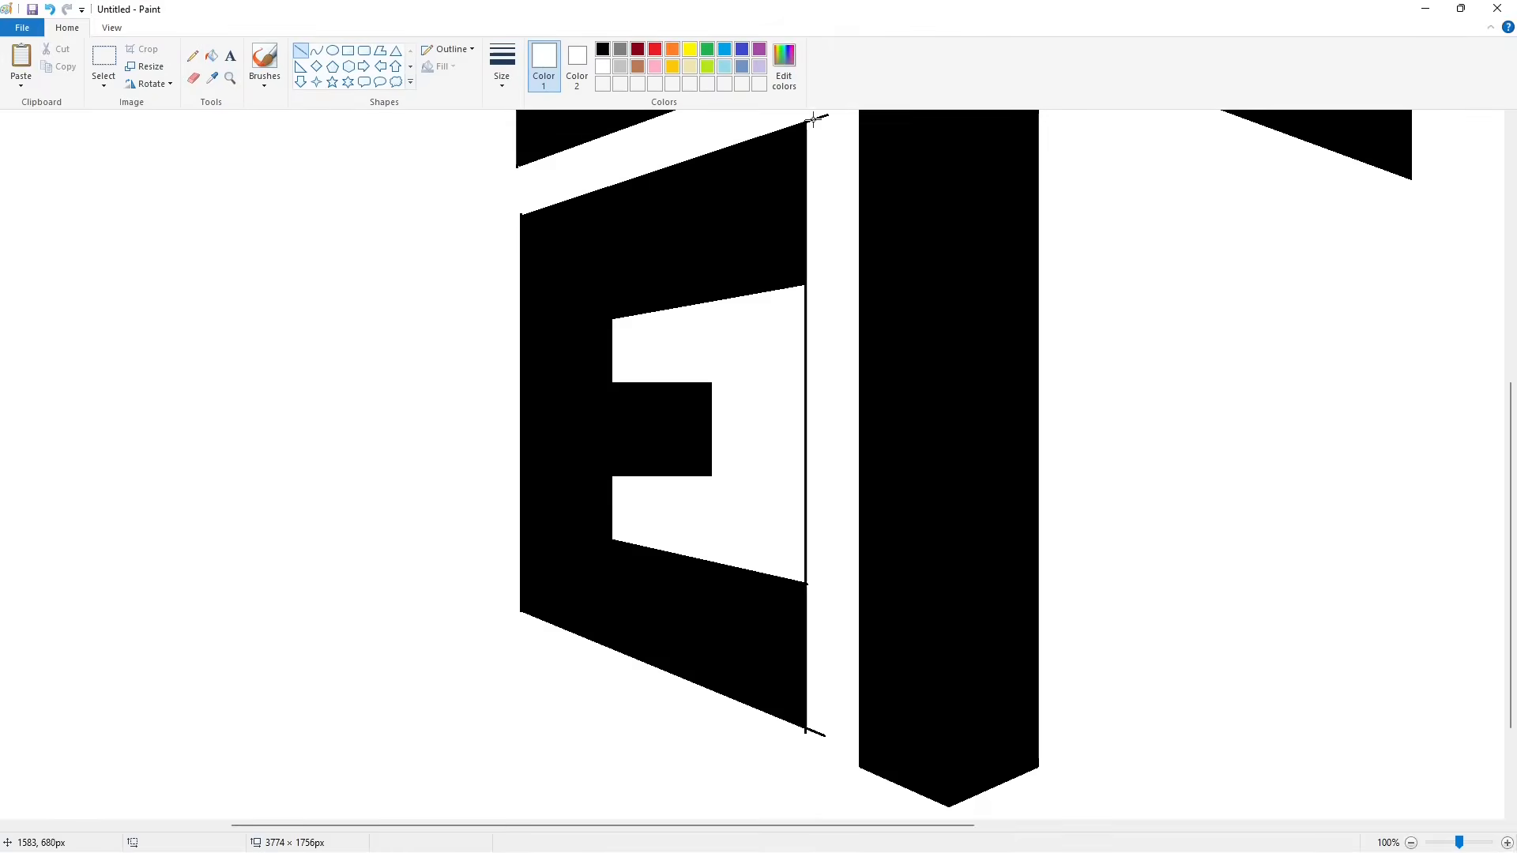
pyautogui.moveTo(814, 116); pyautogui.dragTo(813, 744)
pyautogui.click(211, 55)
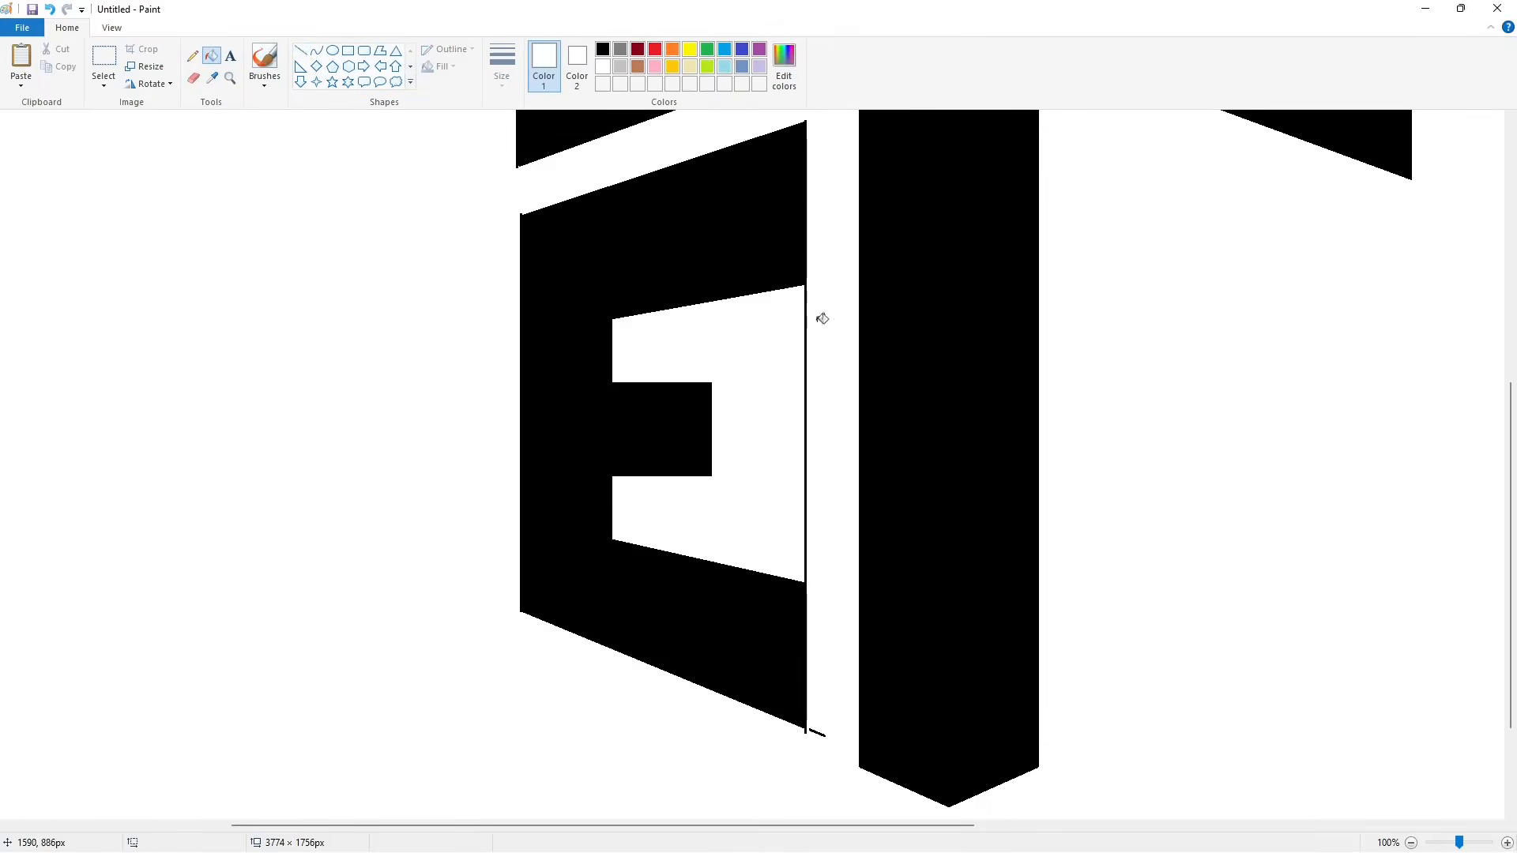
# Cut the E's closing line with short white lines at the inner corners of the upper and lower arms
pyautogui.click(300, 50)
pyautogui.moveTo(799, 290); pyautogui.dragTo(823, 280)
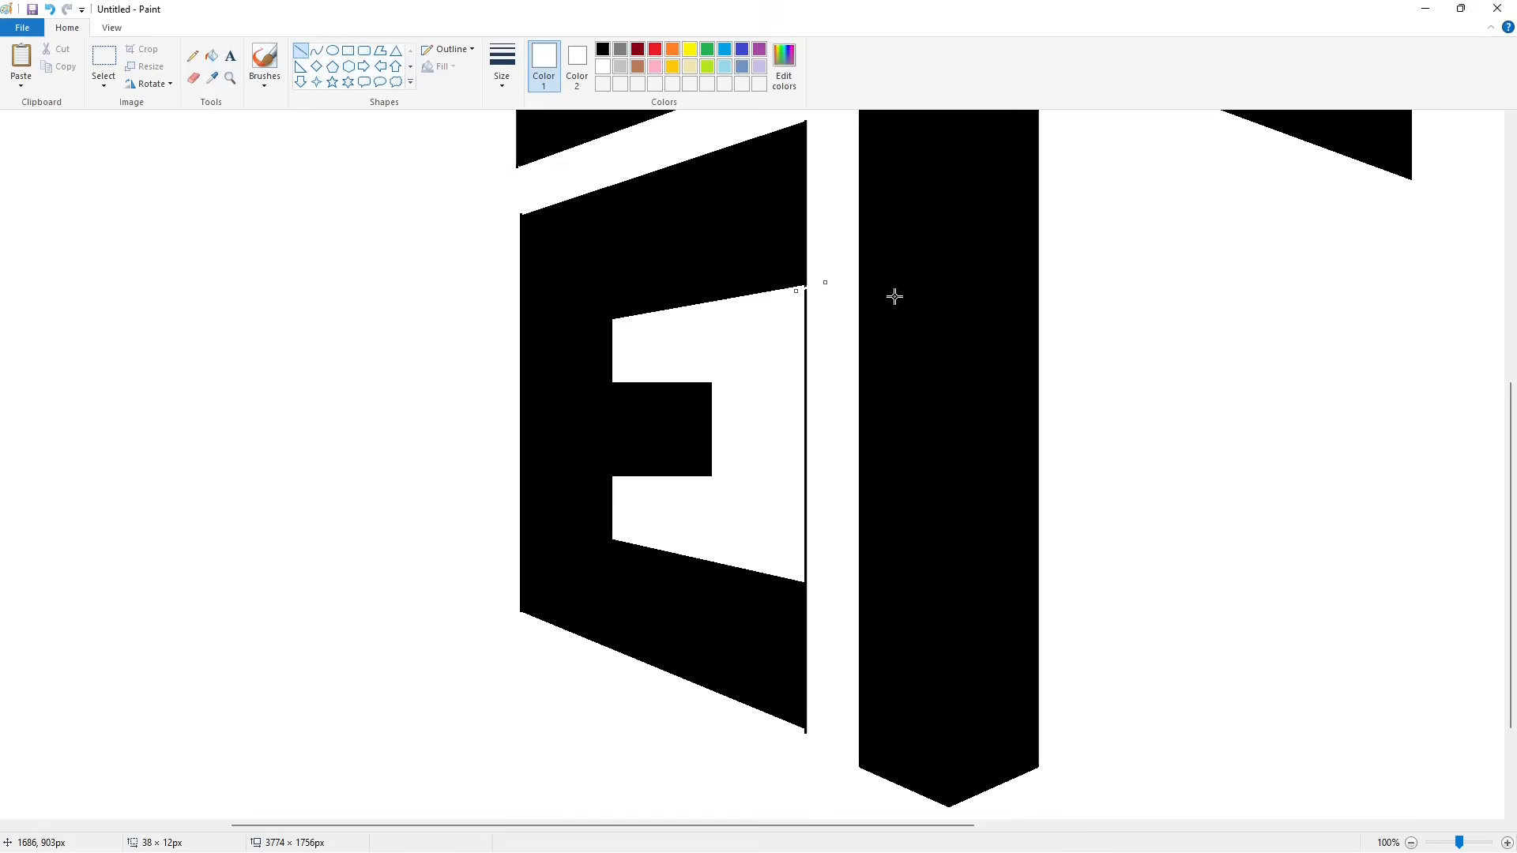
pyautogui.click(894, 295)
pyautogui.moveTo(797, 572); pyautogui.dragTo(821, 583)
pyautogui.click(947, 560)
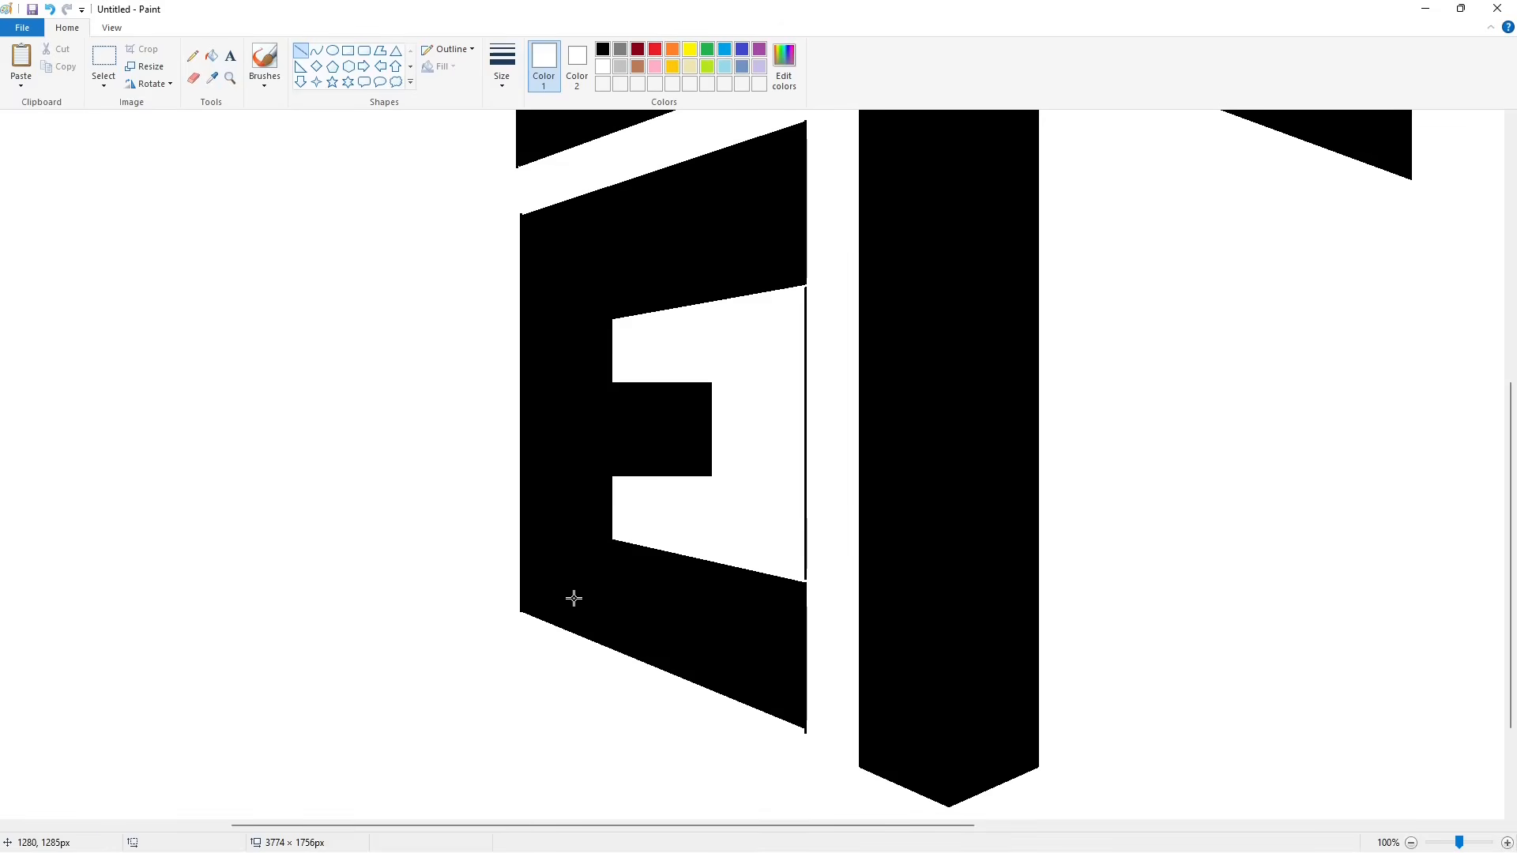
# Trim the E's outer left corners in white and erase the leftover closing line and stray dot at its open side
pyautogui.scroll(2, 941, 698)
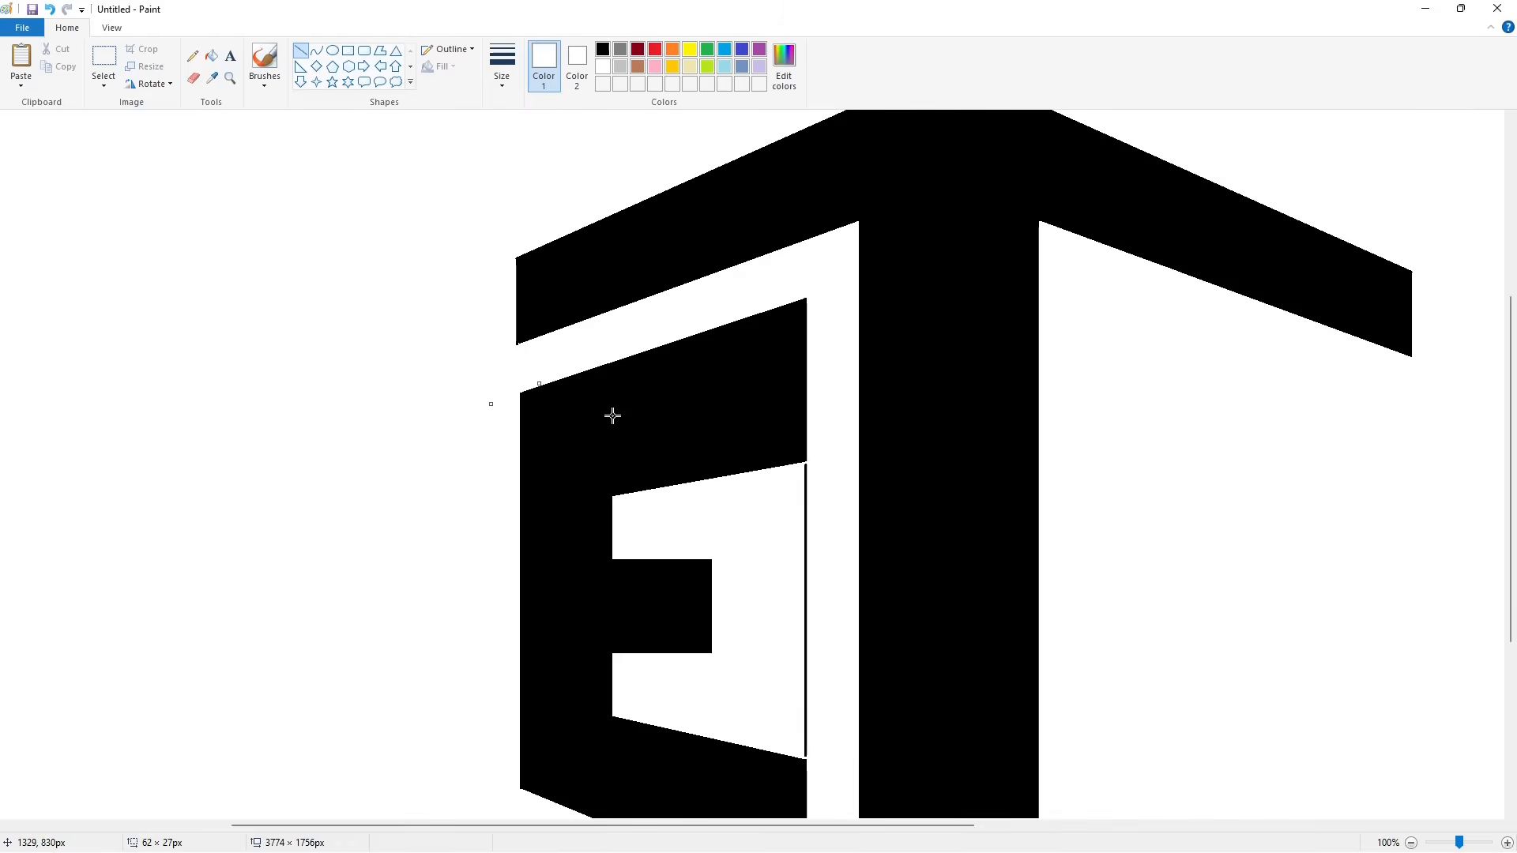
pyautogui.scroll(-4, 613, 413)
pyautogui.moveTo(507, 447); pyautogui.dragTo(501, 444)
pyautogui.click(212, 57)
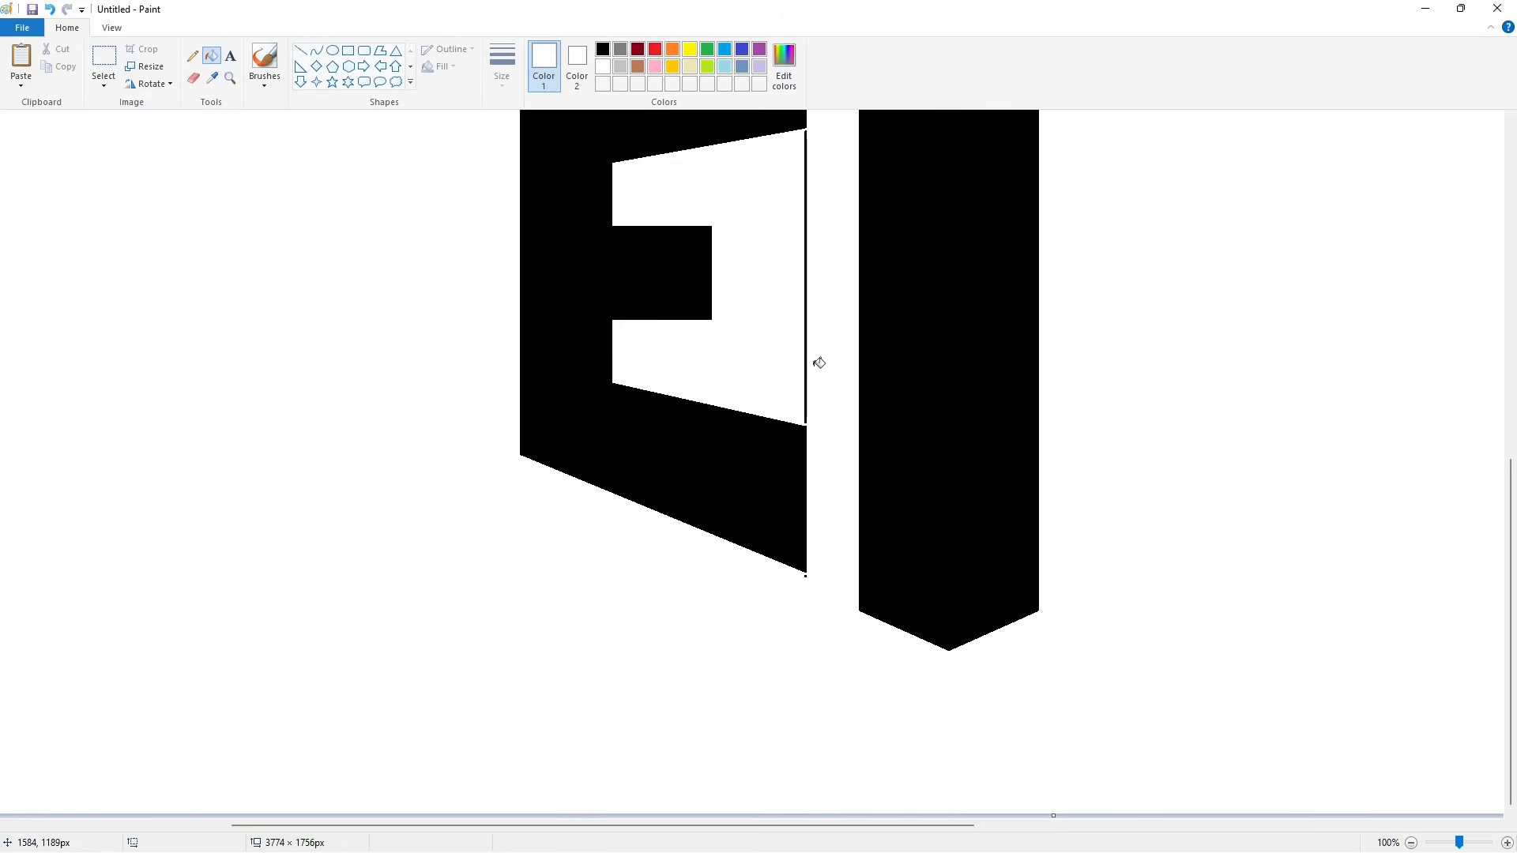
pyautogui.click(806, 366)
pyautogui.click(805, 576)
pyautogui.scroll(4, 819, 565)
pyautogui.click(1411, 843)
# Draw the vertical back, slanted top edge and curved bowl of a black R outline left of the E
pyautogui.click(301, 50)
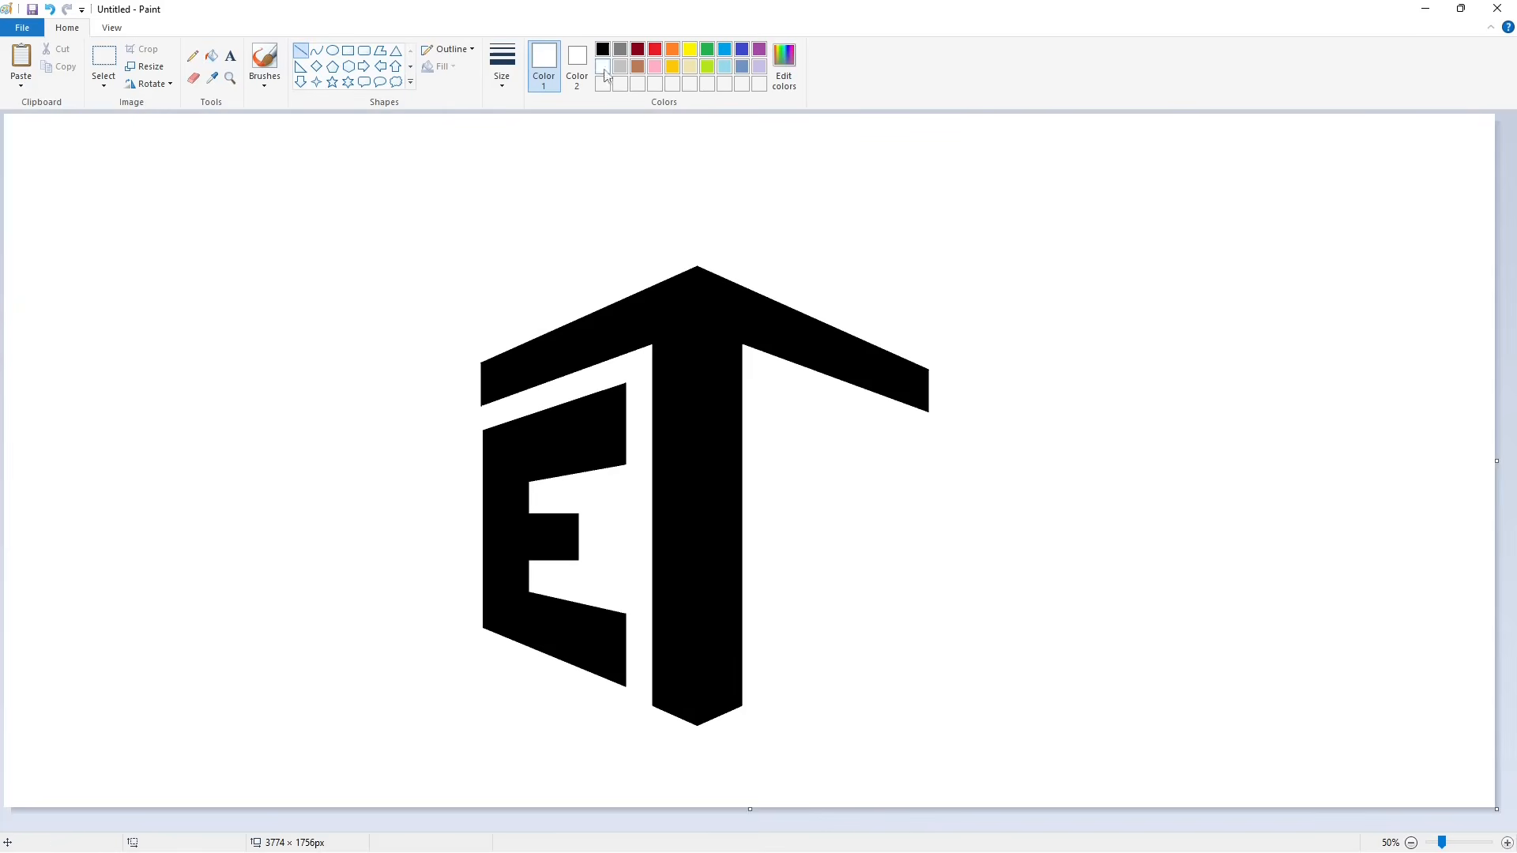
pyautogui.click(602, 49)
pyautogui.moveTo(348, 419); pyautogui.dragTo(352, 589)
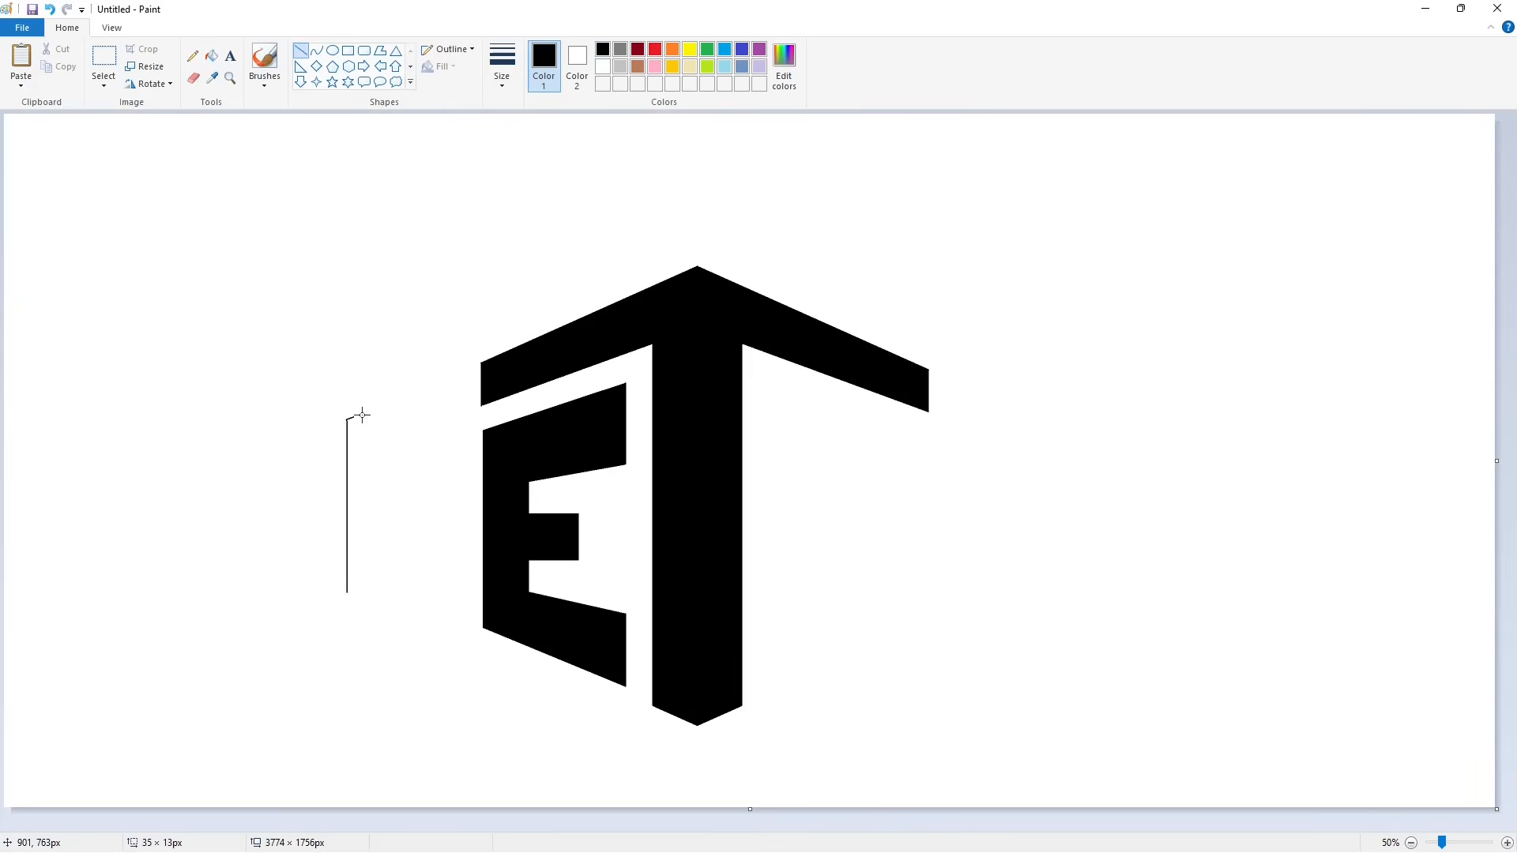
pyautogui.click(316, 50)
pyautogui.moveTo(408, 396); pyautogui.dragTo(447, 521)
pyautogui.moveTo(420, 411); pyautogui.dragTo(465, 374)
pyautogui.moveTo(483, 448); pyautogui.dragTo(496, 464)
# Add the R's diagonal leg, slanted base line and the inner edges of the gap between its legs
pyautogui.click(300, 51)
pyautogui.moveTo(446, 521); pyautogui.dragTo(447, 519)
pyautogui.moveTo(346, 592); pyautogui.dragTo(466, 644)
pyautogui.moveTo(382, 537); pyautogui.dragTo(381, 609)
pyautogui.moveTo(407, 536); pyautogui.dragTo(415, 624)
# Draw the R's counter with a vertical line about 193 px tall, a slanted top, a curved side and a lower edge
pyautogui.moveTo(384, 434); pyautogui.dragTo(384, 512)
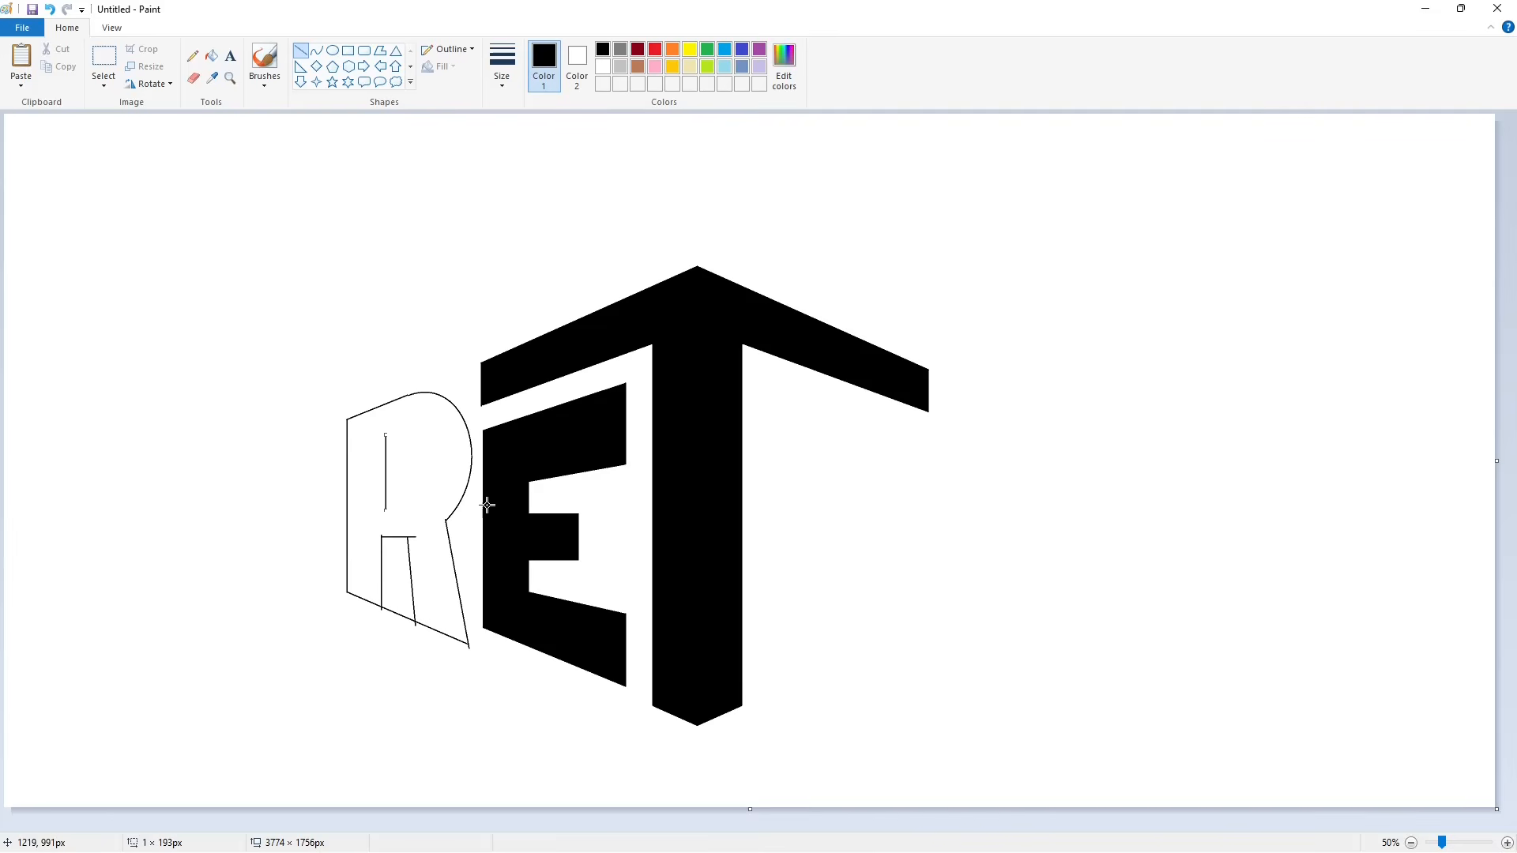
pyautogui.moveTo(355, 454); pyautogui.dragTo(395, 439)
pyautogui.click(317, 51)
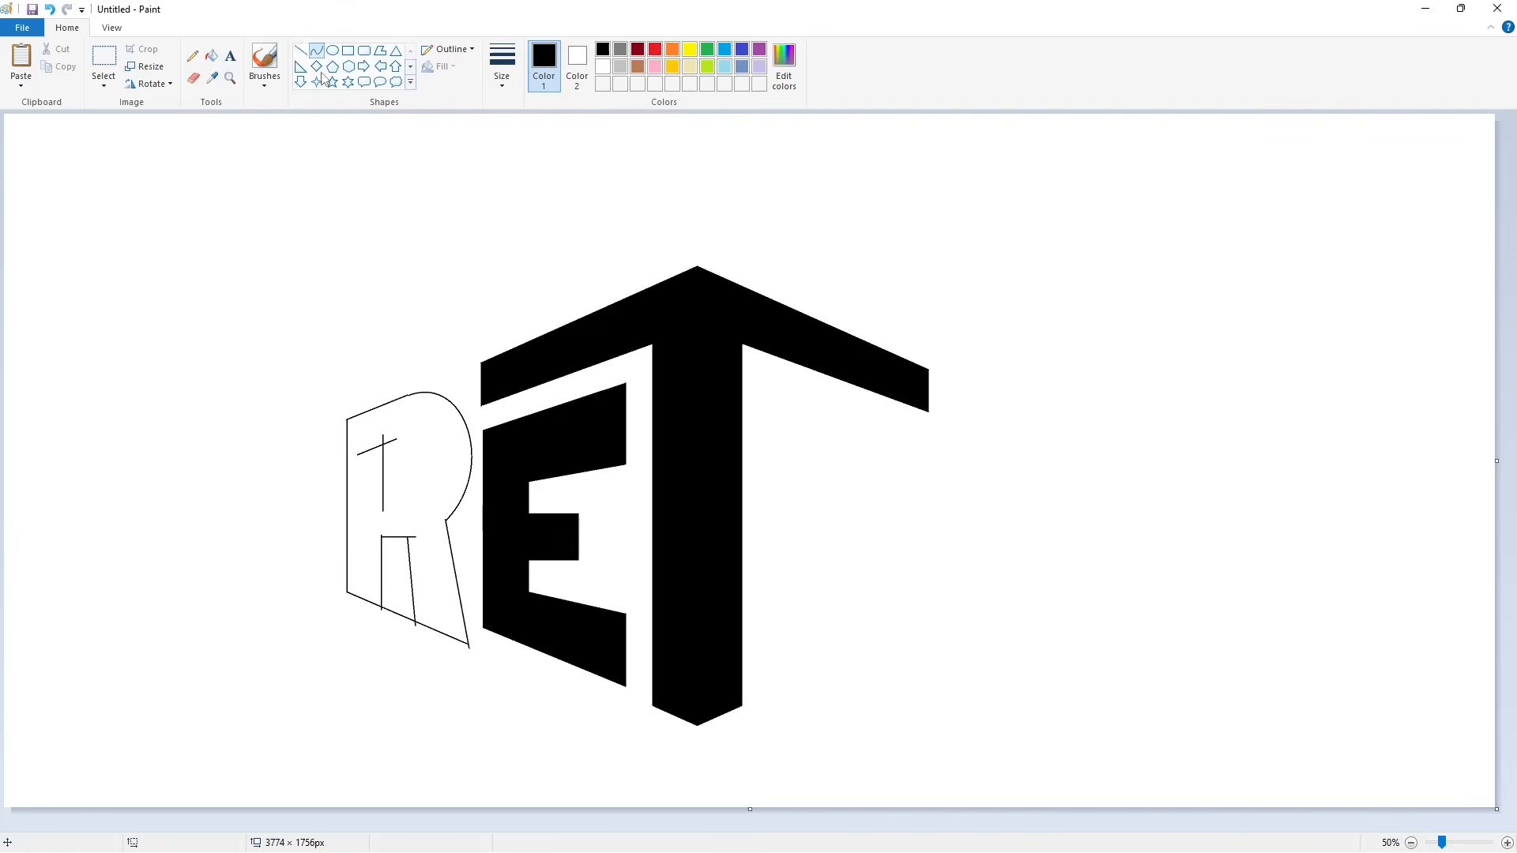
pyautogui.click(430, 423)
pyautogui.click(438, 480)
pyautogui.click(607, 471)
pyautogui.click(301, 50)
pyautogui.moveTo(404, 490); pyautogui.dragTo(369, 494)
pyautogui.click(616, 569)
pyautogui.click(212, 55)
pyautogui.click(458, 426)
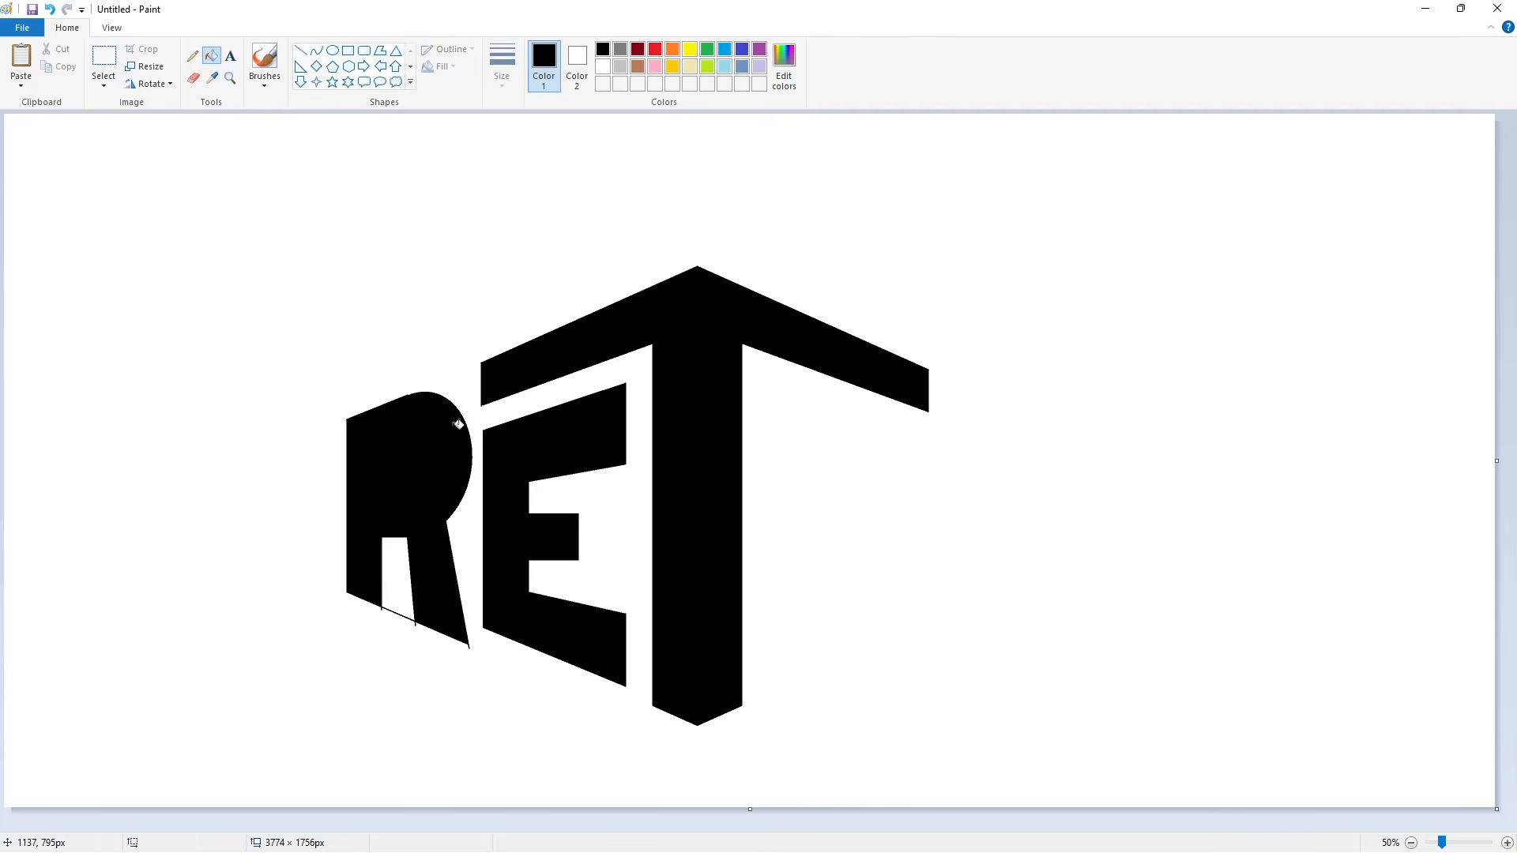
pyautogui.hotkey('ctrl', 'z')
# Close the gap in the R's counter outline with a short black line and fill the letter body black
pyautogui.click(1506, 842)
pyautogui.scroll(-3, 918, 674)
pyautogui.click(301, 49)
pyautogui.moveTo(793, 408); pyautogui.dragTo(763, 422)
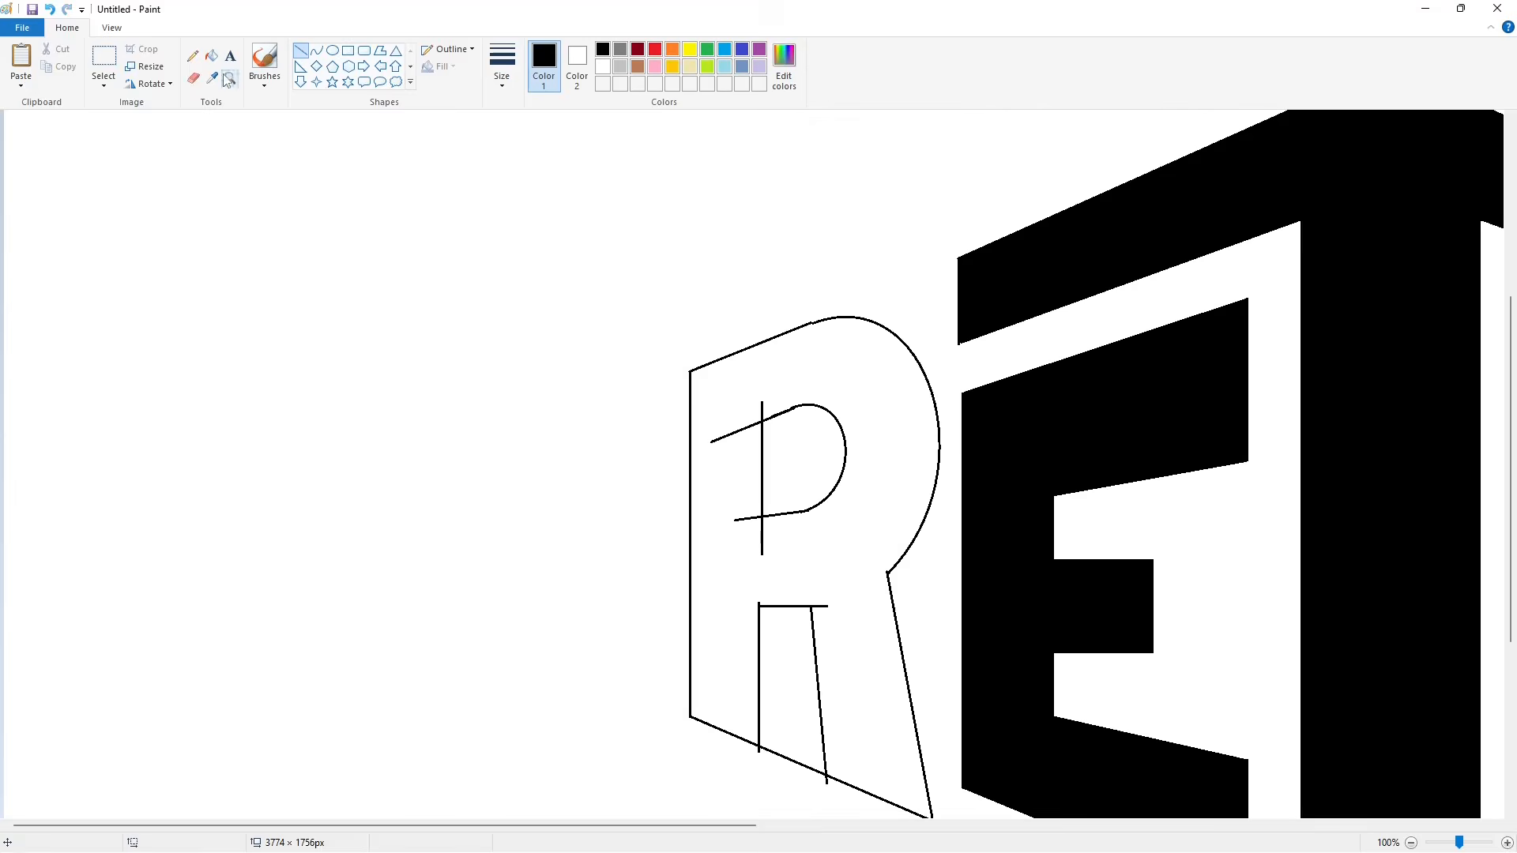
pyautogui.click(211, 55)
pyautogui.click(869, 346)
pyautogui.hscroll(3, 704, 805)
pyautogui.click(301, 49)
pyautogui.click(603, 67)
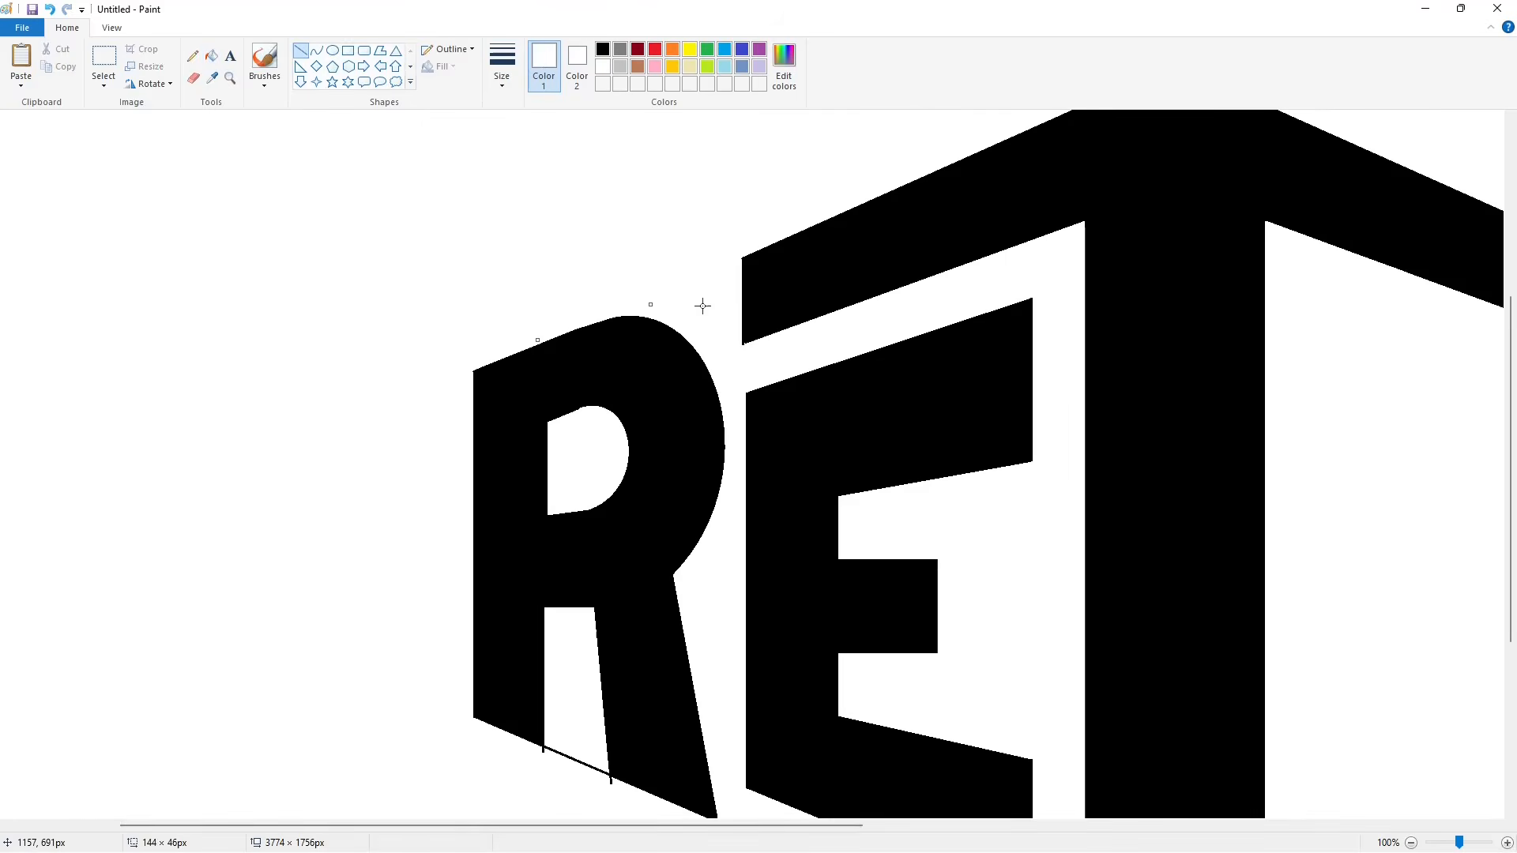
pyautogui.hotkey('ctrl', 'z')
# Smooth the upper edge of the R's counter with short black lines
pyautogui.click(602, 49)
pyautogui.moveTo(577, 406); pyautogui.dragTo(606, 404)
pyautogui.click(677, 396)
pyautogui.moveTo(592, 401)
pyautogui.mouseDown()
pyautogui.moveTo(580, 406)
pyautogui.moveTo(622, 394)
pyautogui.mouseUp()
pyautogui.click(674, 404)
pyautogui.click(656, 402)
# Cut the base line between the R's legs with white lines and erase the stray line end below the diagonal leg
pyautogui.click(603, 67)
pyautogui.scroll(-3, 620, 571)
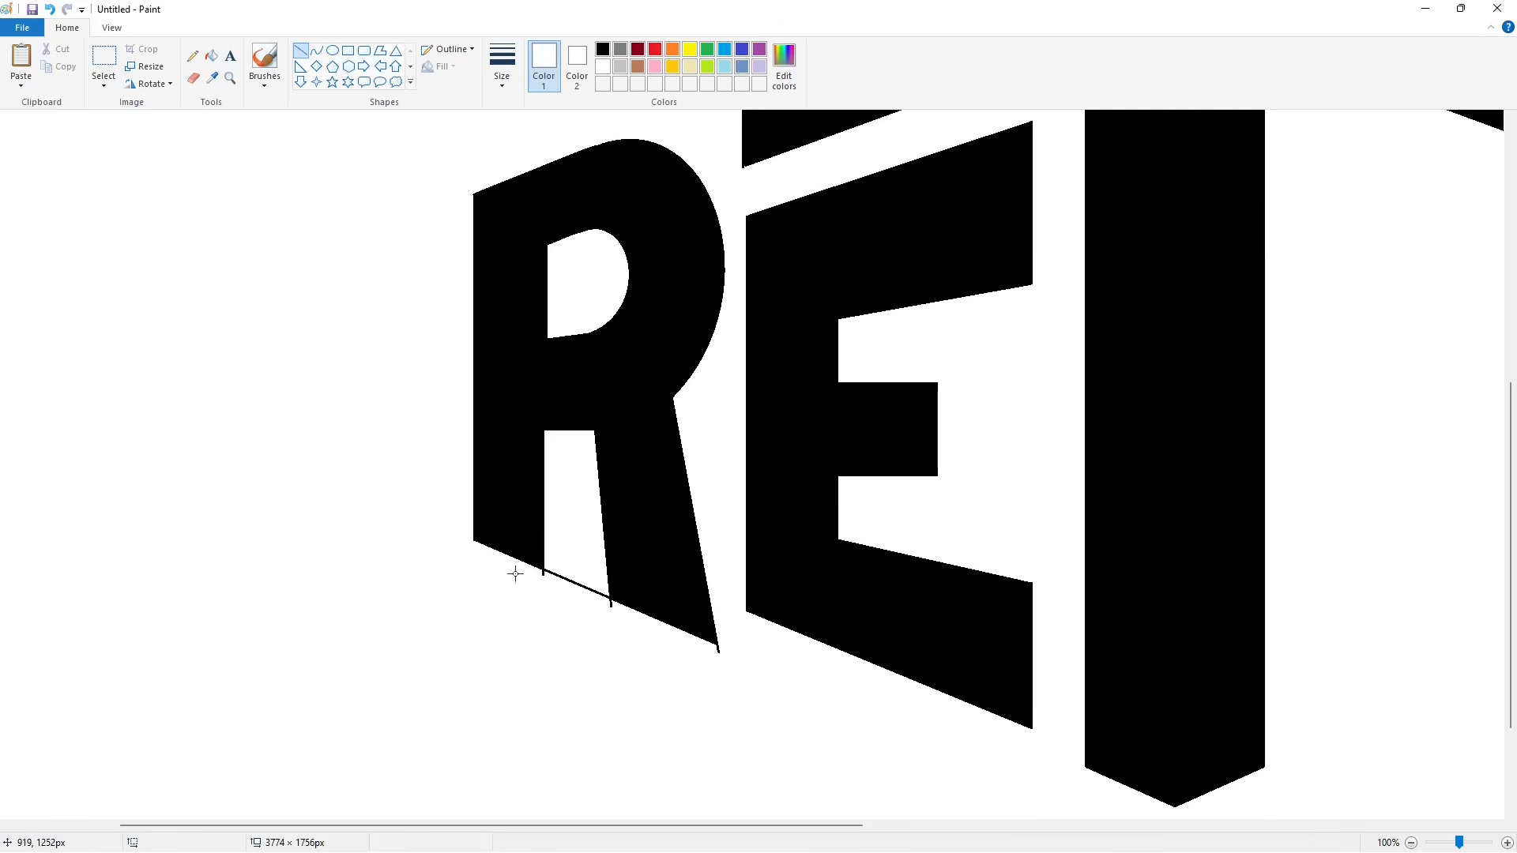
pyautogui.moveTo(554, 540); pyautogui.dragTo(554, 622)
pyautogui.click(599, 601)
pyautogui.click(687, 601)
pyautogui.click(211, 55)
pyautogui.click(718, 651)
# Erase the rest of the base line and stray ends between the R's legs in white
pyautogui.click(300, 50)
pyautogui.moveTo(607, 588); pyautogui.dragTo(610, 605)
pyautogui.click(553, 576)
pyautogui.click(210, 56)
pyautogui.click(577, 583)
pyautogui.keyDown('ctrl'); pyautogui.scroll(-1, 1371, 757); pyautogui.keyUp('ctrl')
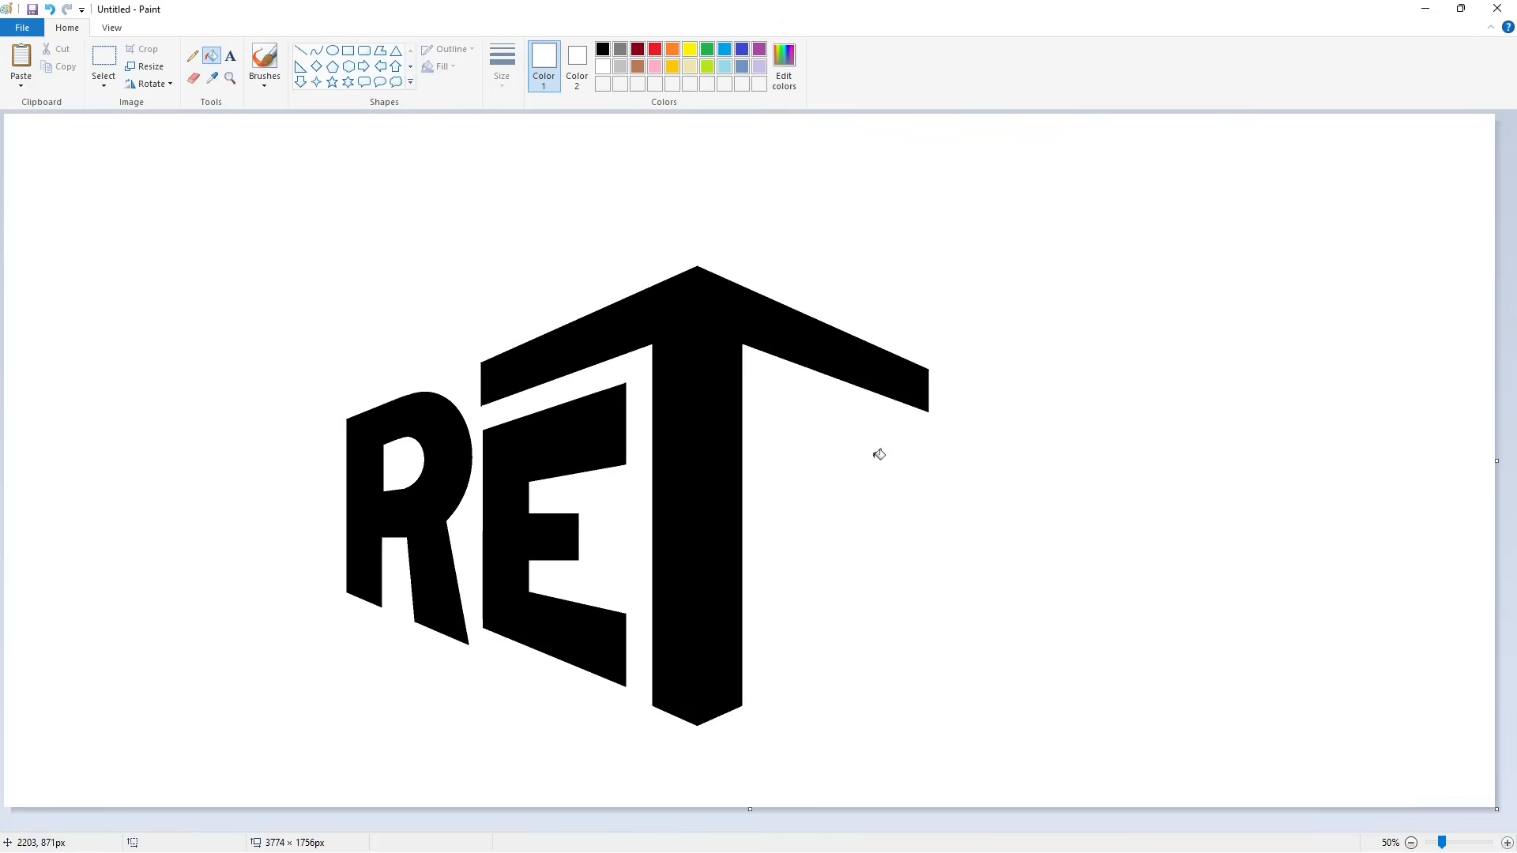
# Draw a second R outline in black right of the T's stem, with a back about 755 px tall, slanted top and curved bowl
pyautogui.click(300, 50)
pyautogui.click(603, 49)
pyautogui.moveTo(771, 385); pyautogui.dragTo(770, 684)
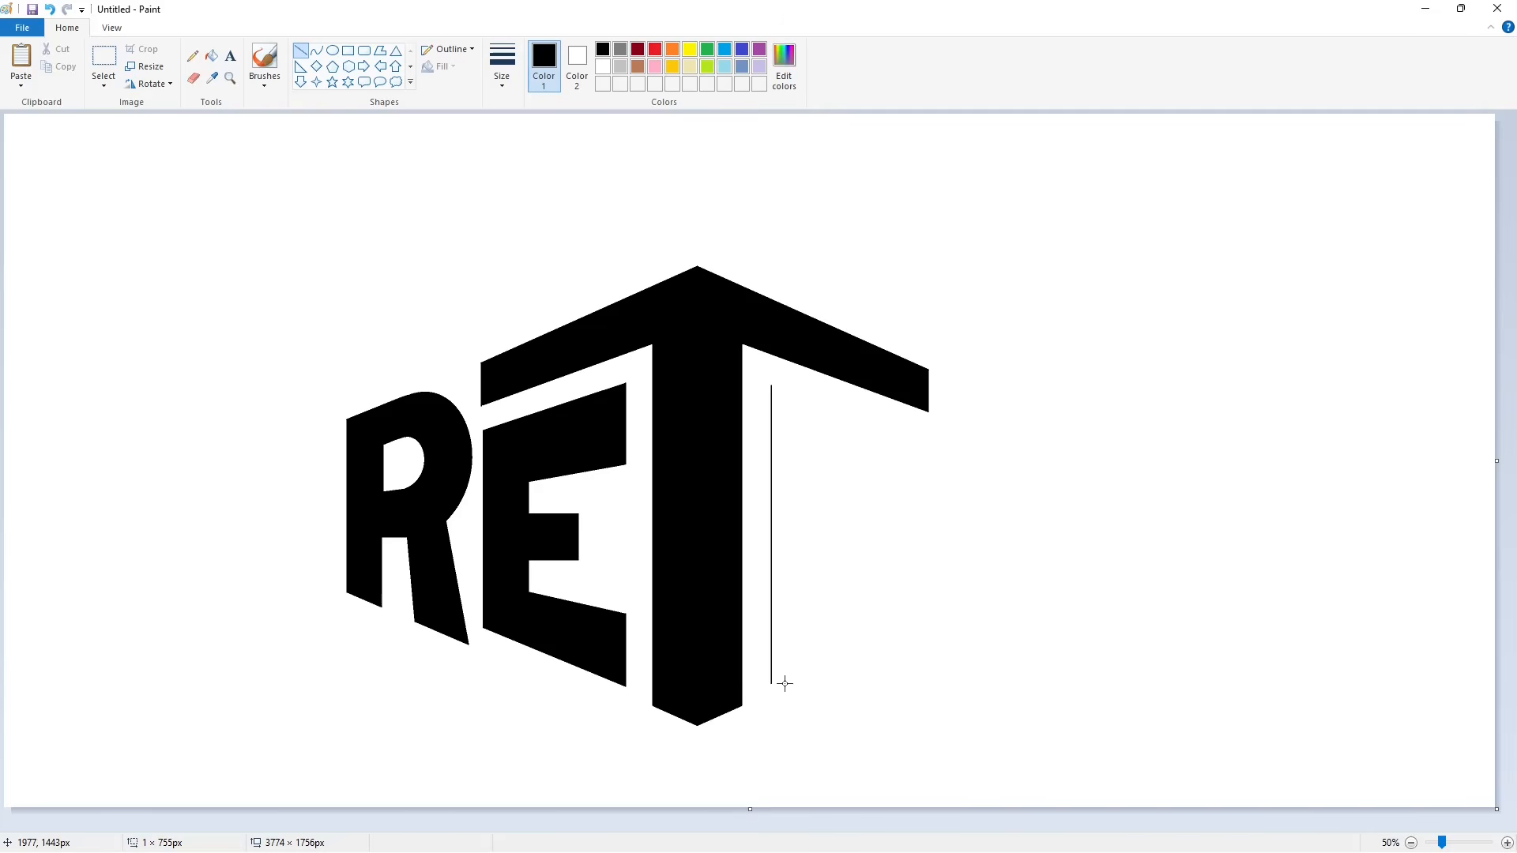
pyautogui.moveTo(768, 384)
pyautogui.mouseDown()
pyautogui.moveTo(868, 418)
pyautogui.moveTo(895, 554)
pyautogui.mouseUp()
pyautogui.click(317, 51)
pyautogui.moveTo(885, 482); pyautogui.dragTo(925, 486)
# Add the second R's diagonal leg, slanted base line, inner vertical about 573 px tall and inner leg edges
pyautogui.click(300, 50)
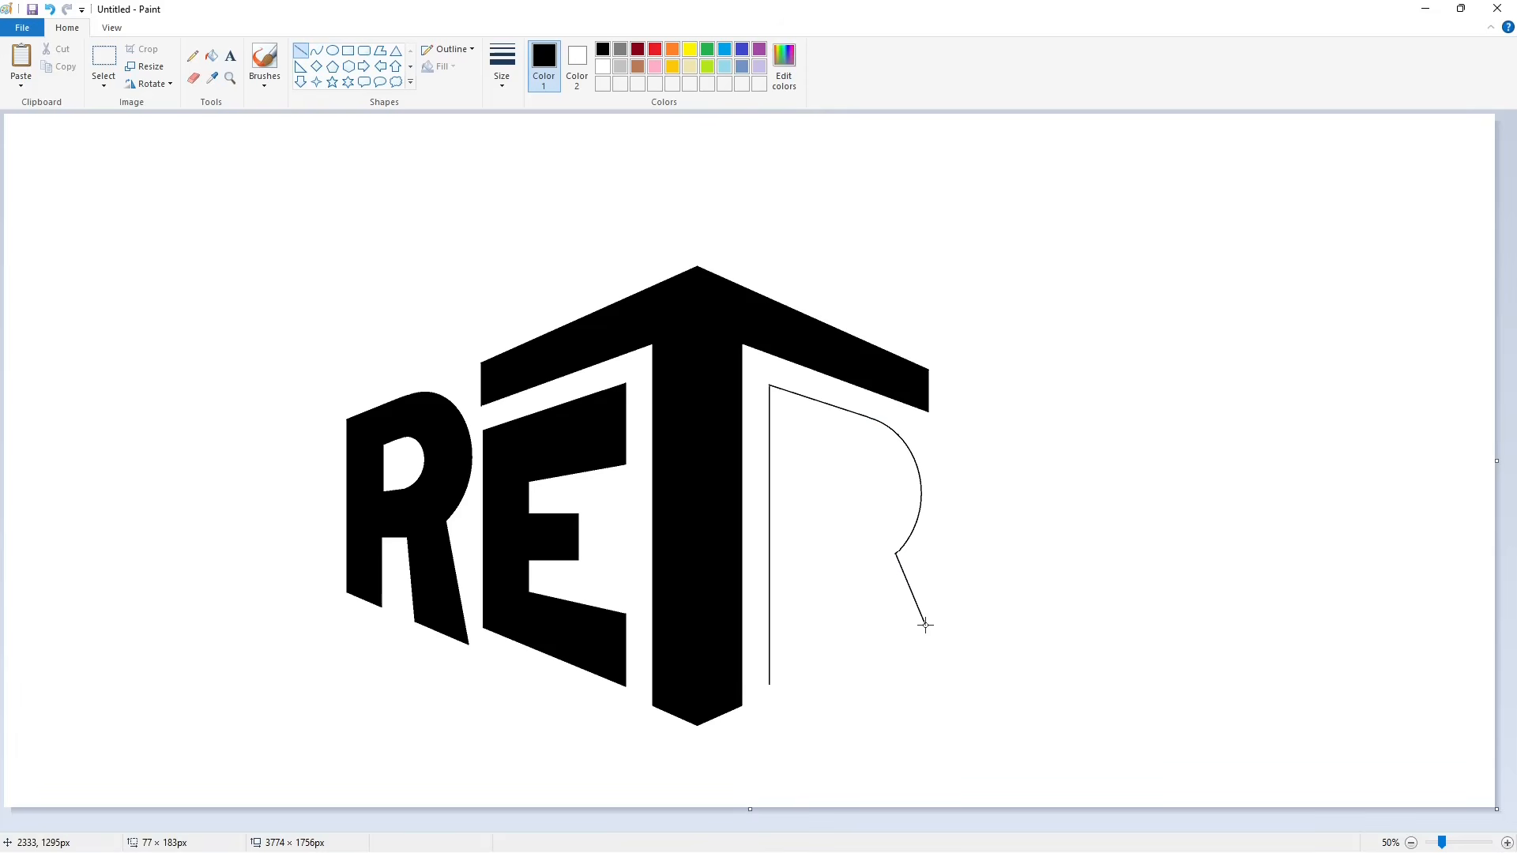
pyautogui.moveTo(788, 679); pyautogui.dragTo(925, 626)
pyautogui.moveTo(825, 446); pyautogui.dragTo(824, 671)
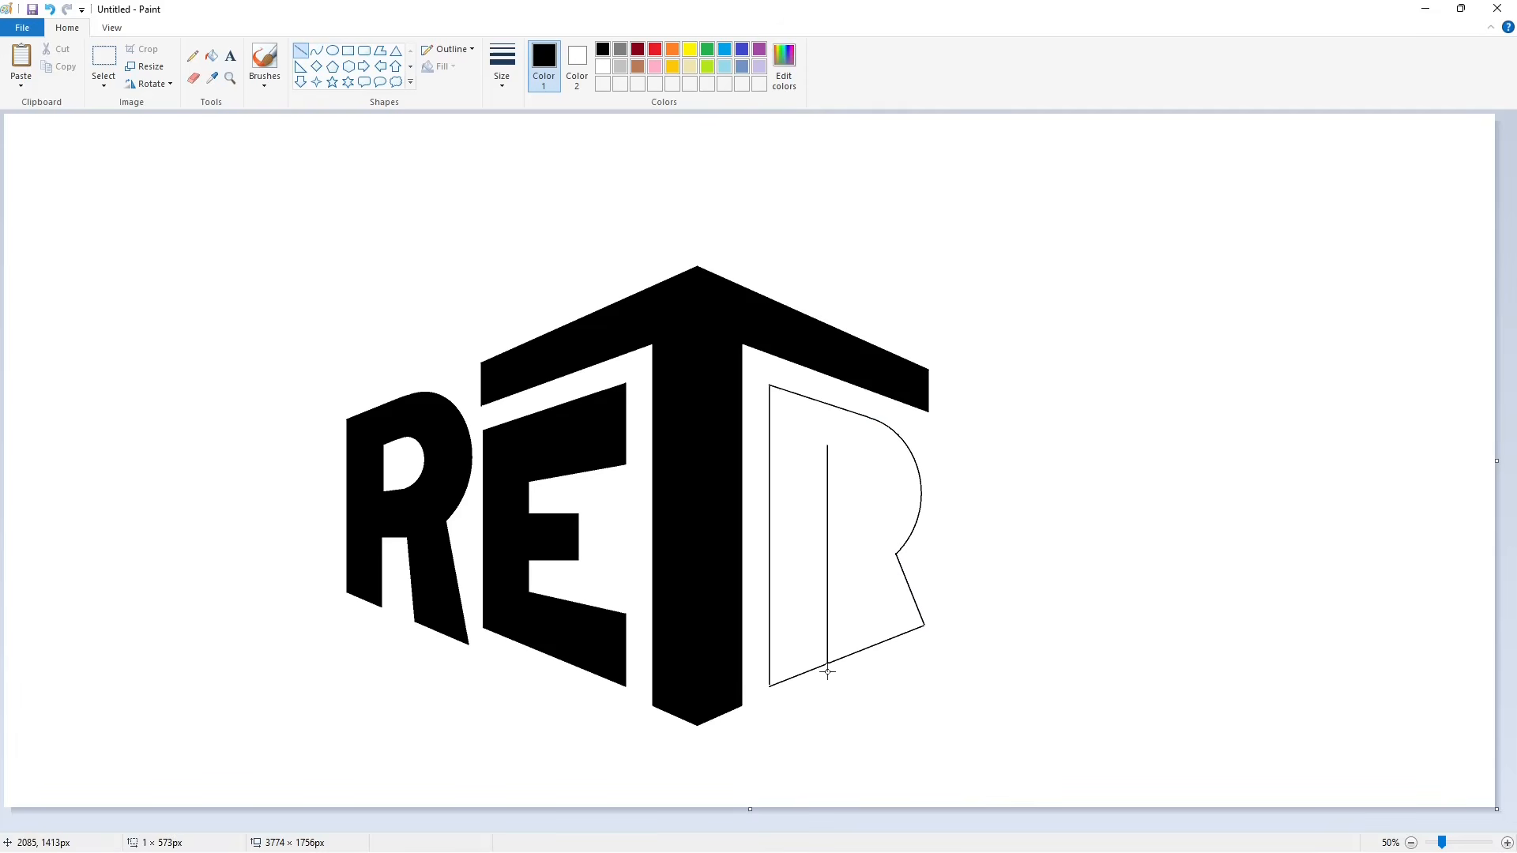
pyautogui.moveTo(854, 575)
pyautogui.mouseDown()
pyautogui.moveTo(808, 582)
pyautogui.moveTo(883, 644)
pyautogui.mouseUp()
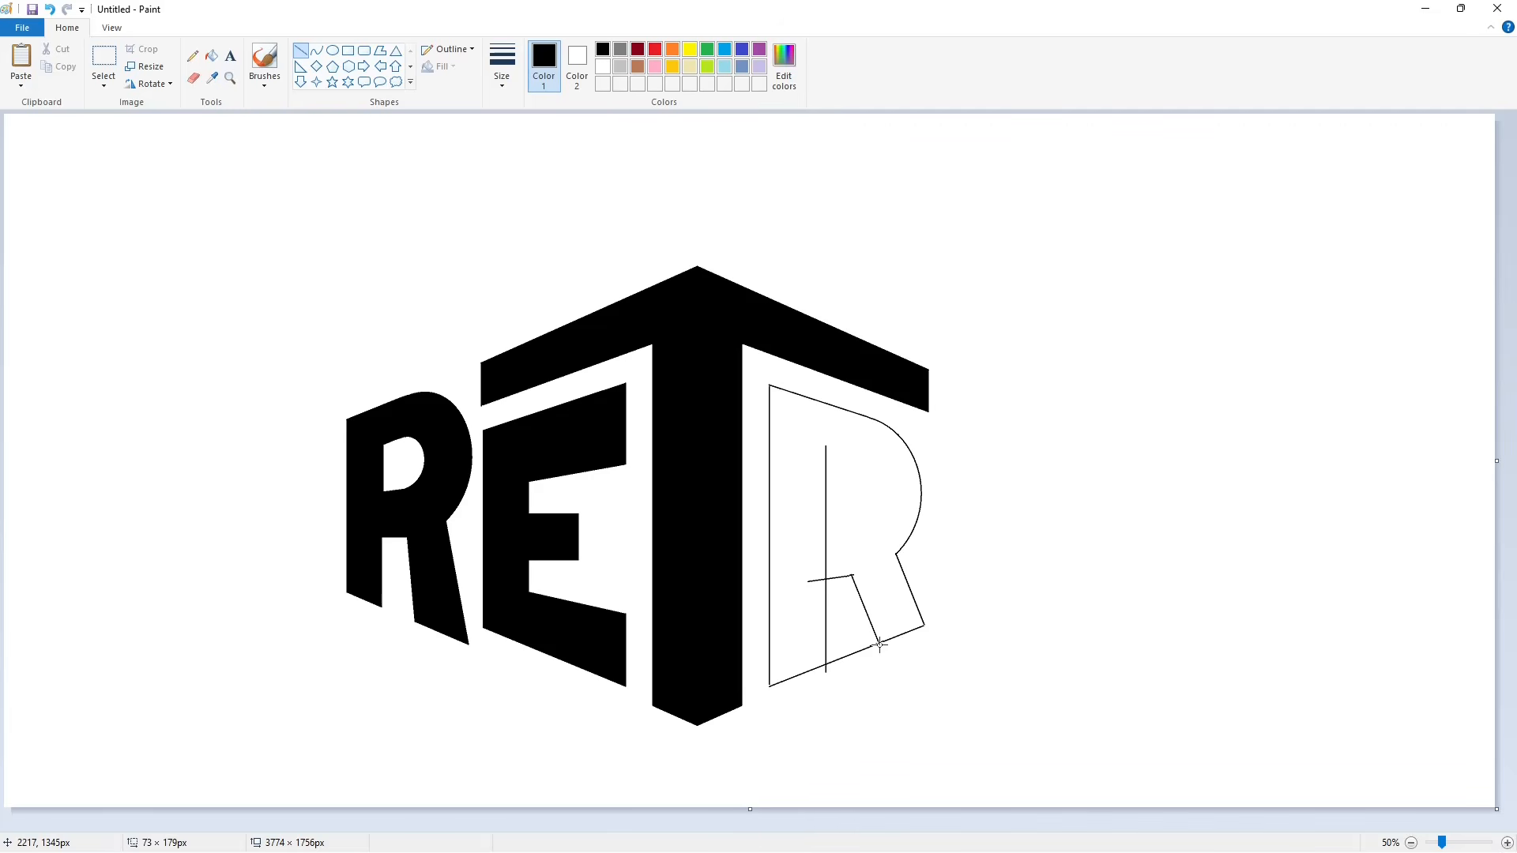
# Draw the curved side of the second R's counter from the inner vertical line, redoing the first attempt
pyautogui.click(316, 51)
pyautogui.moveTo(825, 457)
pyautogui.mouseDown()
pyautogui.moveTo(825, 527)
pyautogui.moveTo(881, 534)
pyautogui.mouseUp()
pyautogui.hotkey('ctrl', 'z')
pyautogui.moveTo(829, 486); pyautogui.dragTo(884, 534)
pyautogui.click(212, 56)
pyautogui.click(792, 426)
pyautogui.hotkey('ctrl', 'z')
# Try to fill the second R's outline with black, and undo the fill
pyautogui.scroll(1, 951, 748)
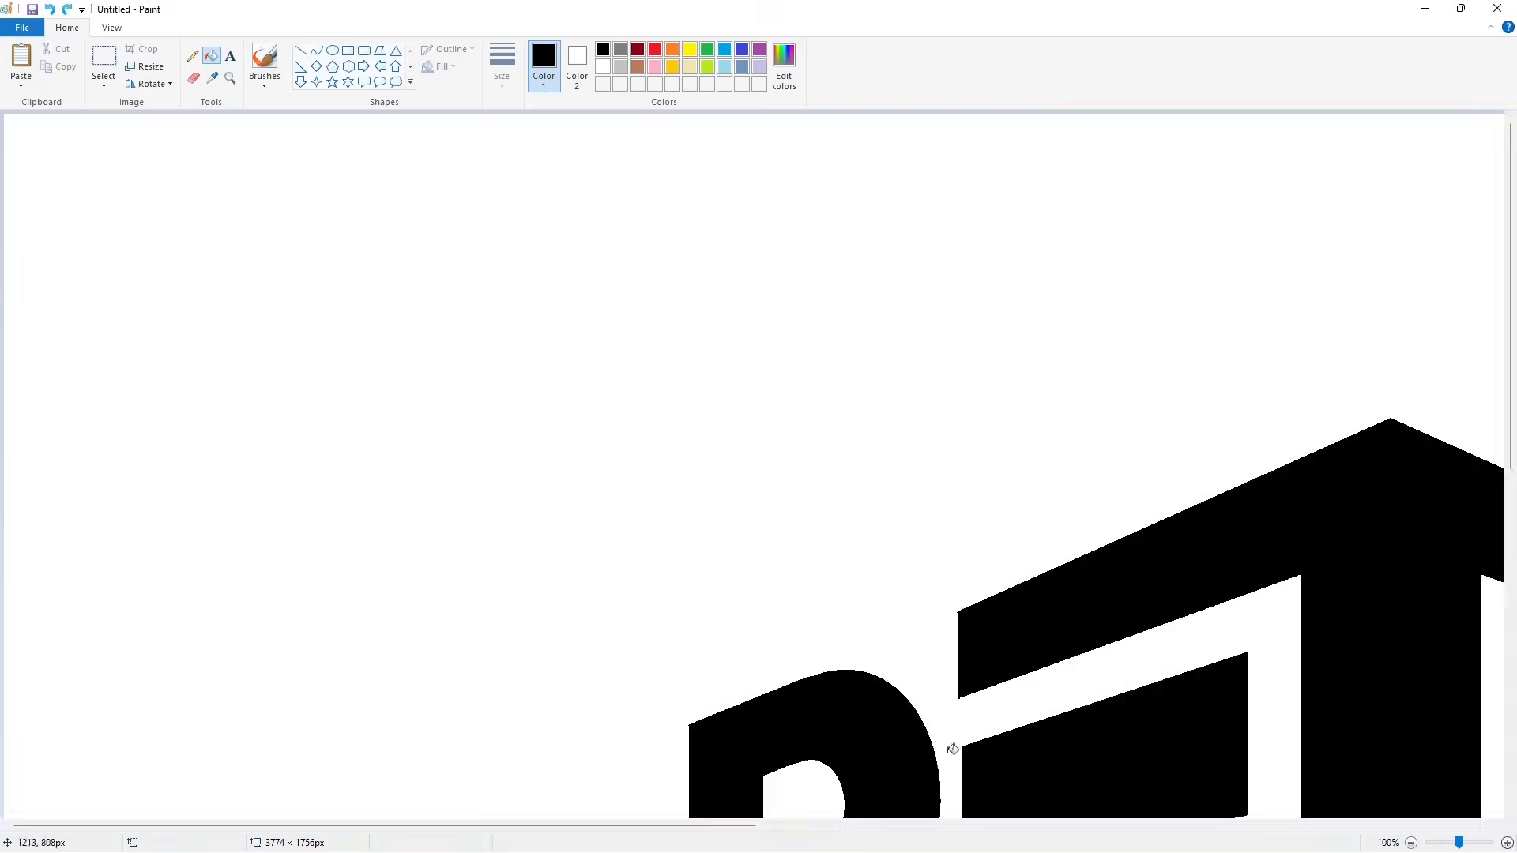
pyautogui.scroll(-5, 951, 748)
pyautogui.moveTo(395, 825); pyautogui.dragTo(860, 825)
pyautogui.click(300, 51)
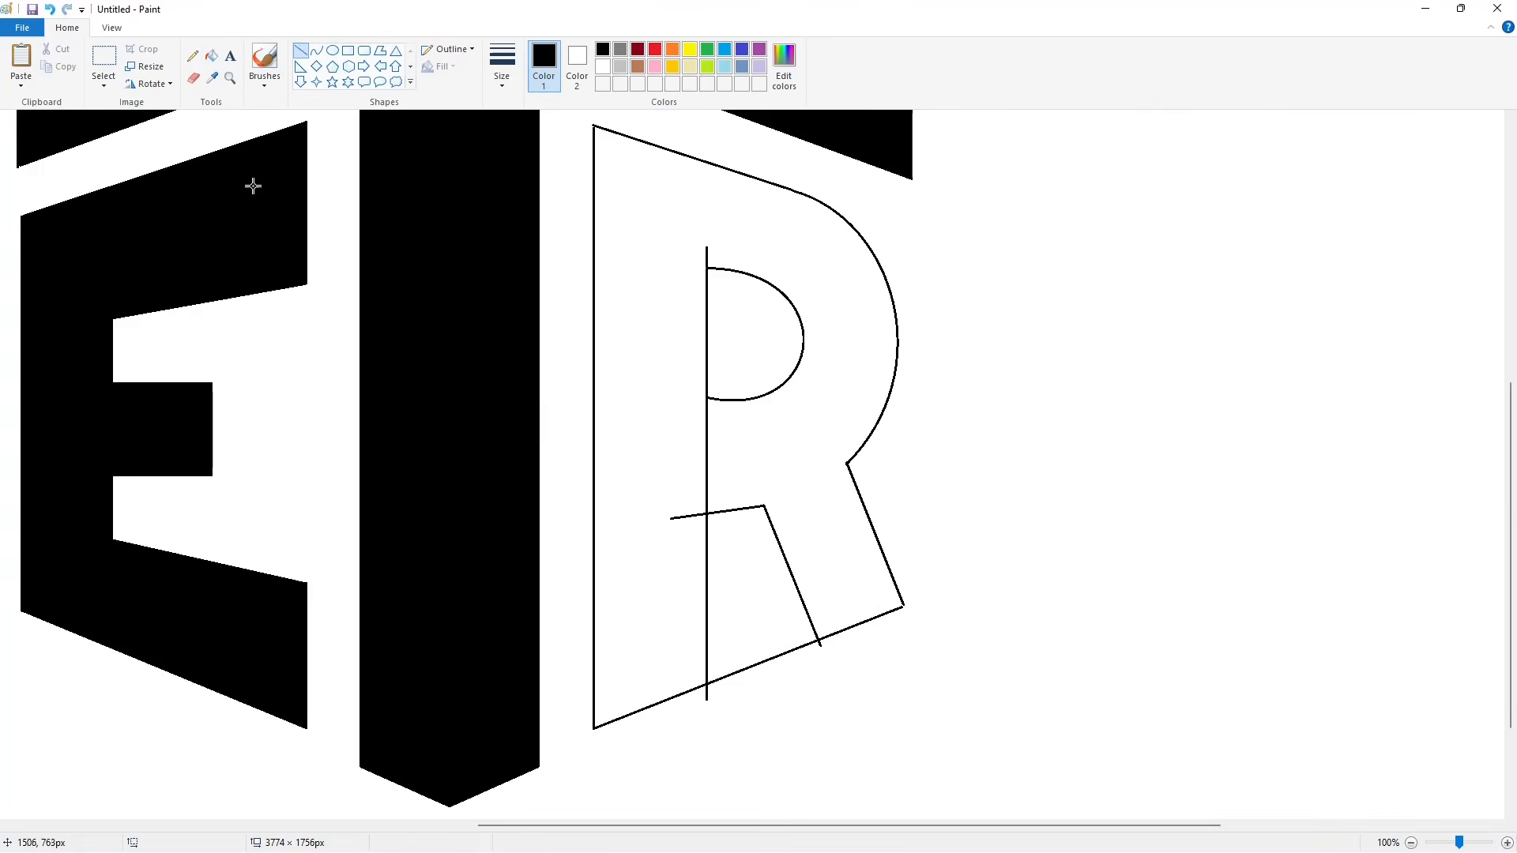
pyautogui.click(212, 56)
pyautogui.click(772, 450)
pyautogui.hotkey('ctrl', 'z')
# Close the outline gap at the second R's lower leg corner with a short black line and fill the letter black
pyautogui.click(300, 51)
pyautogui.moveTo(903, 607); pyautogui.dragTo(885, 597)
pyautogui.click(212, 56)
pyautogui.click(596, 257)
# Erase the base line between the second R's legs and the stray ends below it in white
pyautogui.click(300, 51)
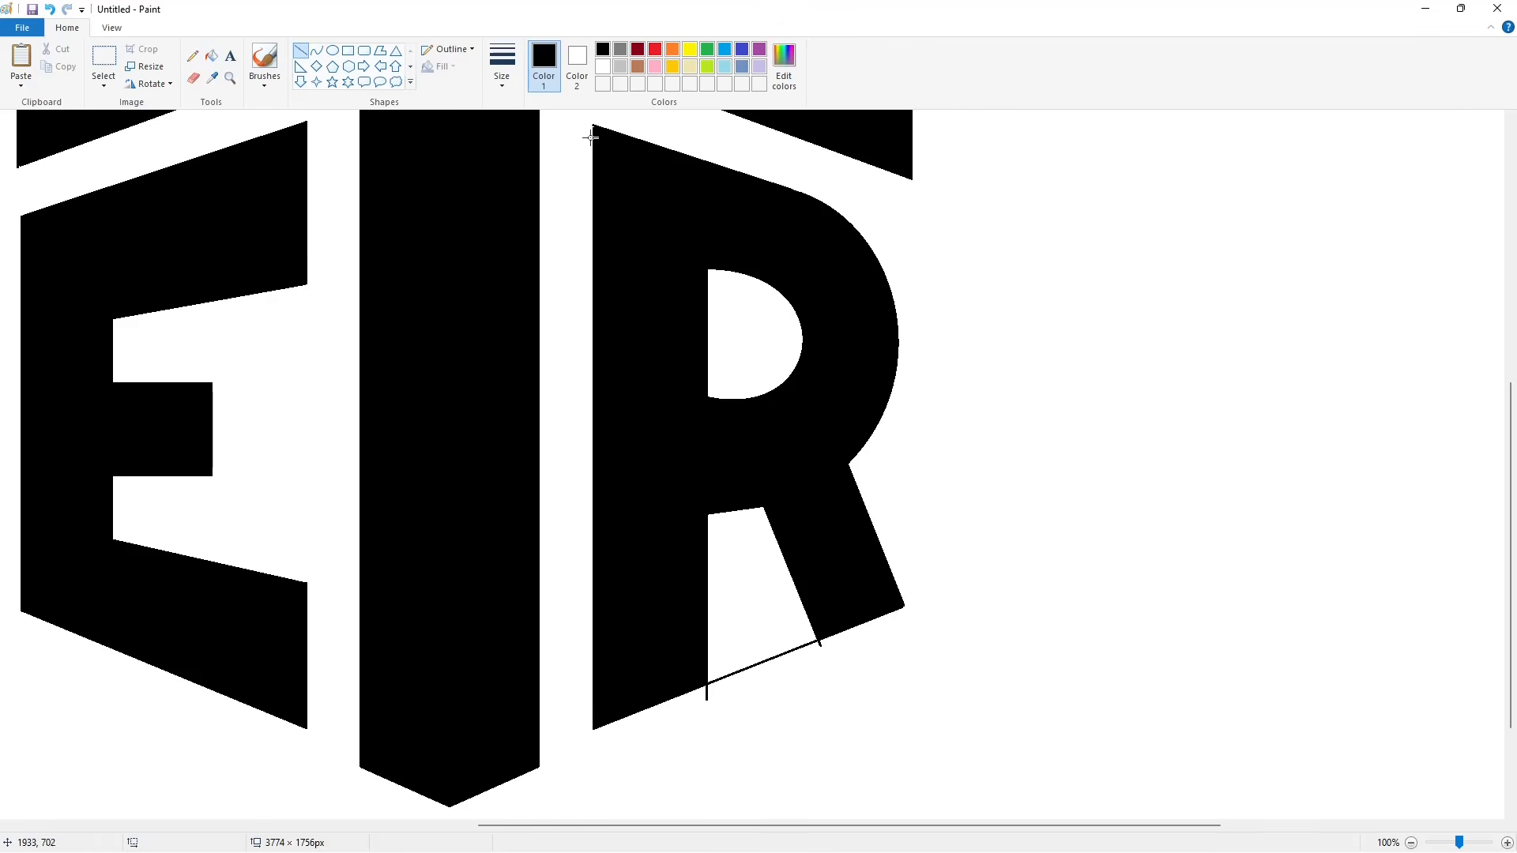
pyautogui.click(603, 66)
pyautogui.moveTo(710, 666); pyautogui.dragTo(711, 704)
pyautogui.click(687, 578)
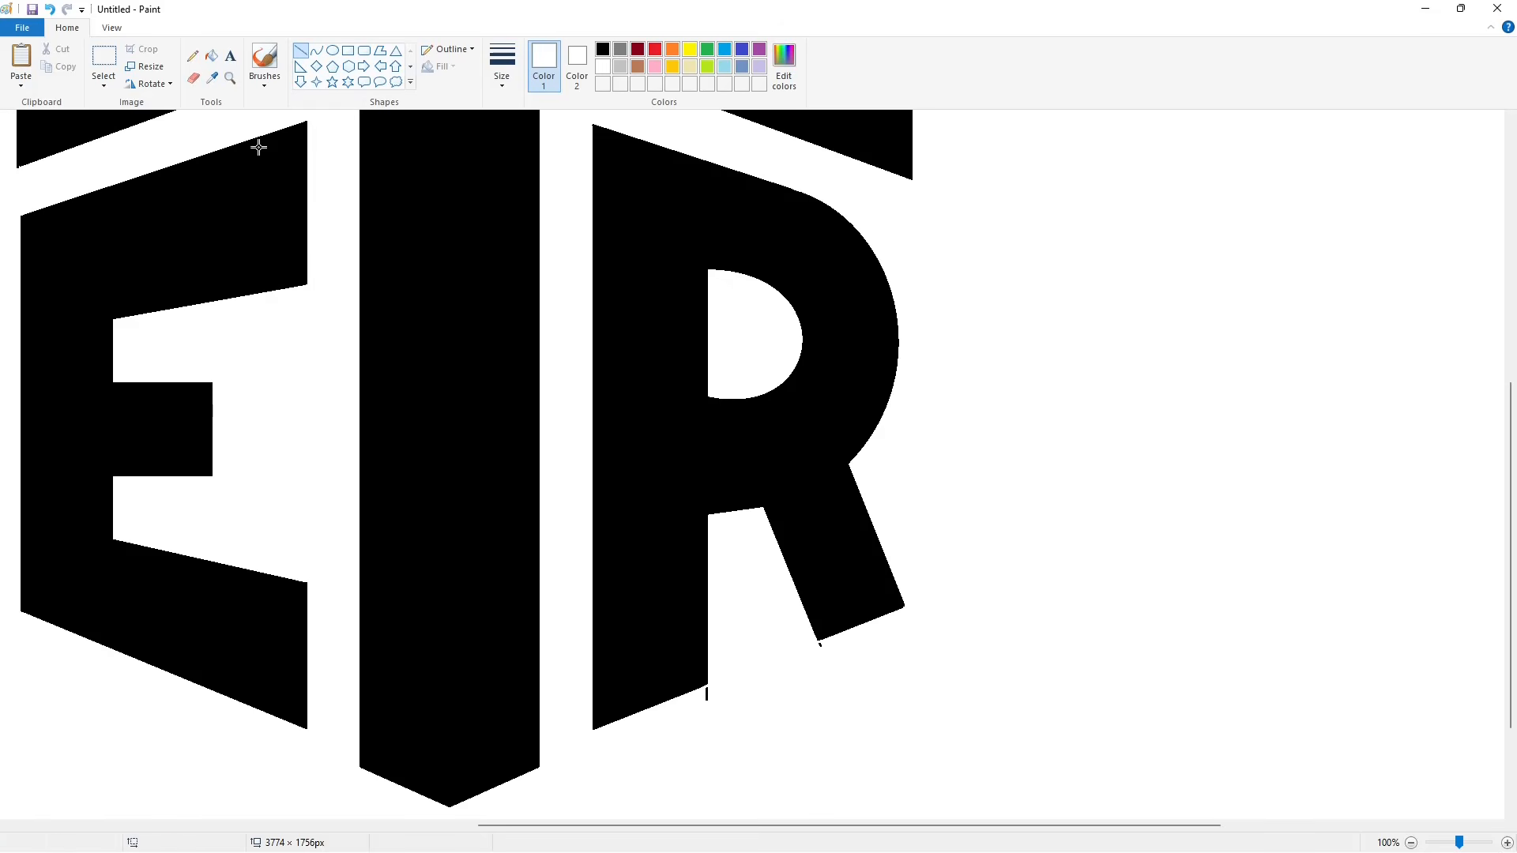
pyautogui.click(211, 56)
pyautogui.scroll(2, 1054, 680)
pyautogui.scroll(-1, 1309, 757)
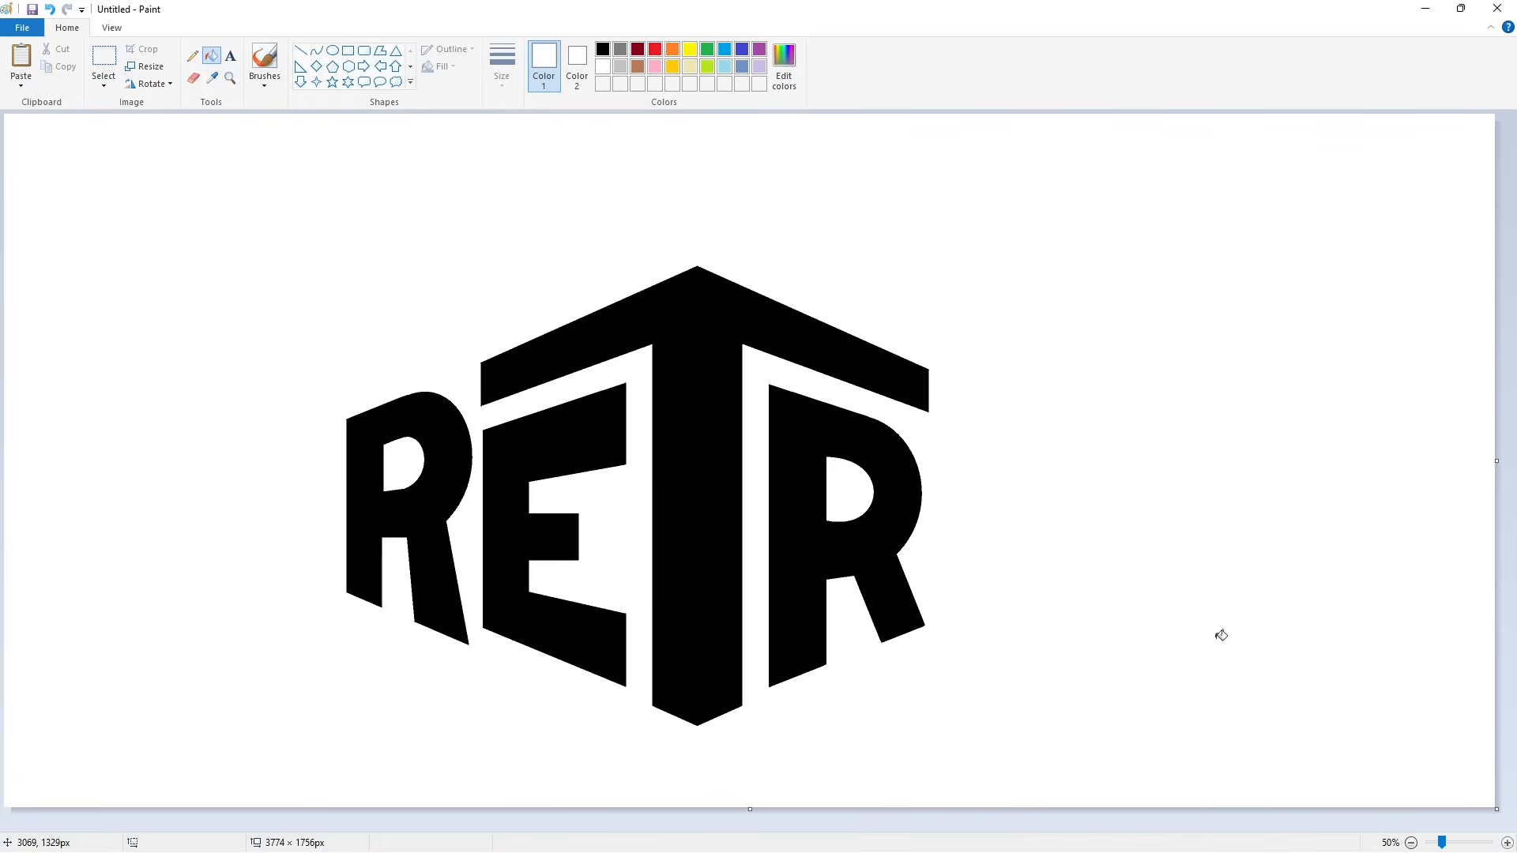
# Draw a black-filled O beside the second R from an ellipse about 551 px tall and an inner one about 115 × 291 px
pyautogui.click(333, 50)
pyautogui.click(603, 49)
pyautogui.moveTo(946, 388); pyautogui.dragTo(1040, 606)
pyautogui.moveTo(946, 498); pyautogui.dragTo(931, 499)
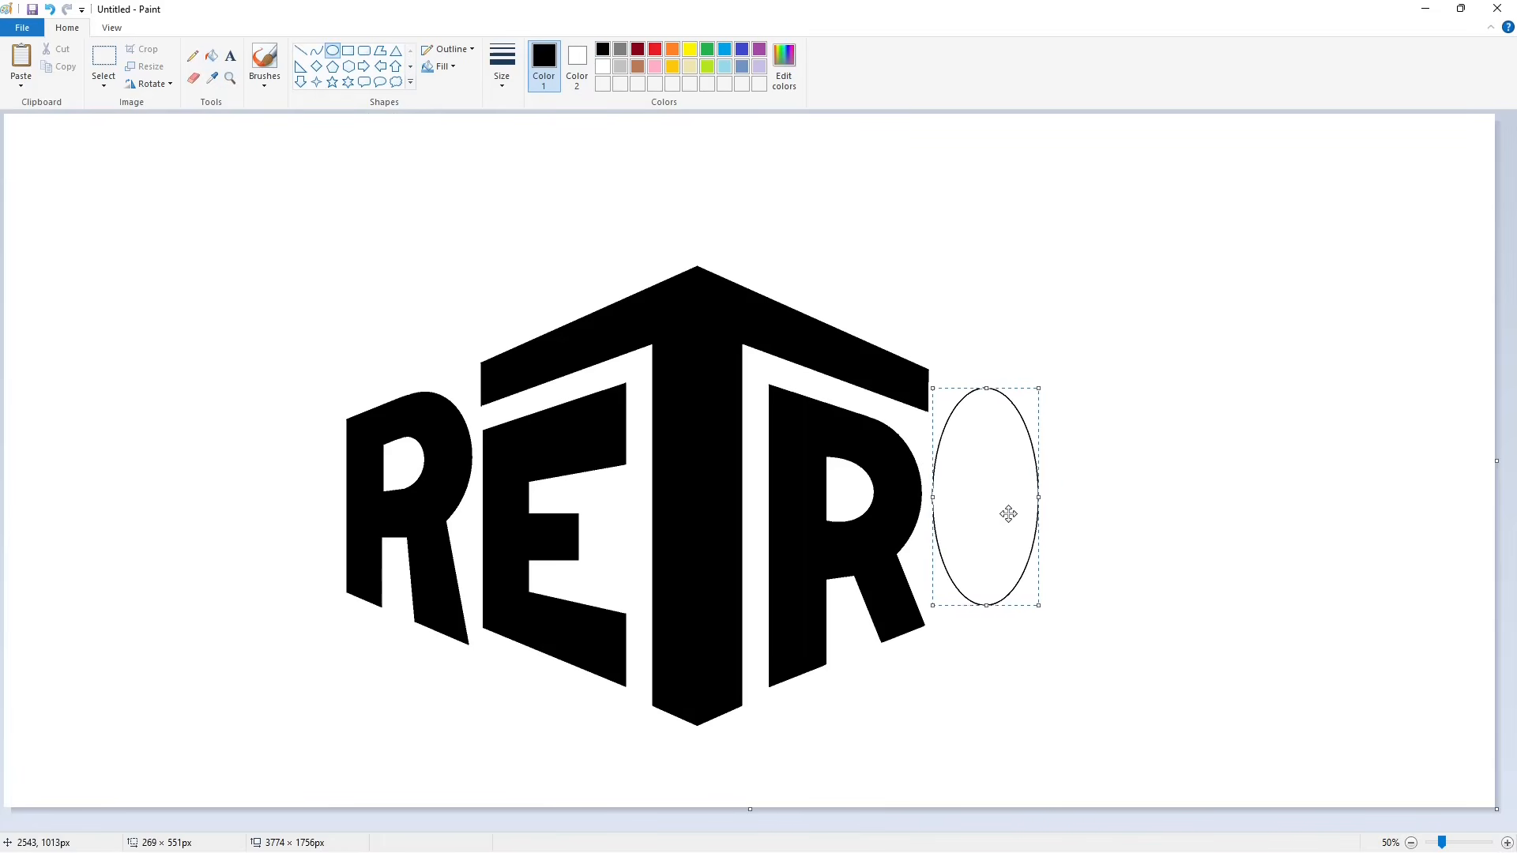
pyautogui.moveTo(1040, 497); pyautogui.dragTo(1056, 501)
pyautogui.moveTo(977, 433); pyautogui.dragTo(1021, 550)
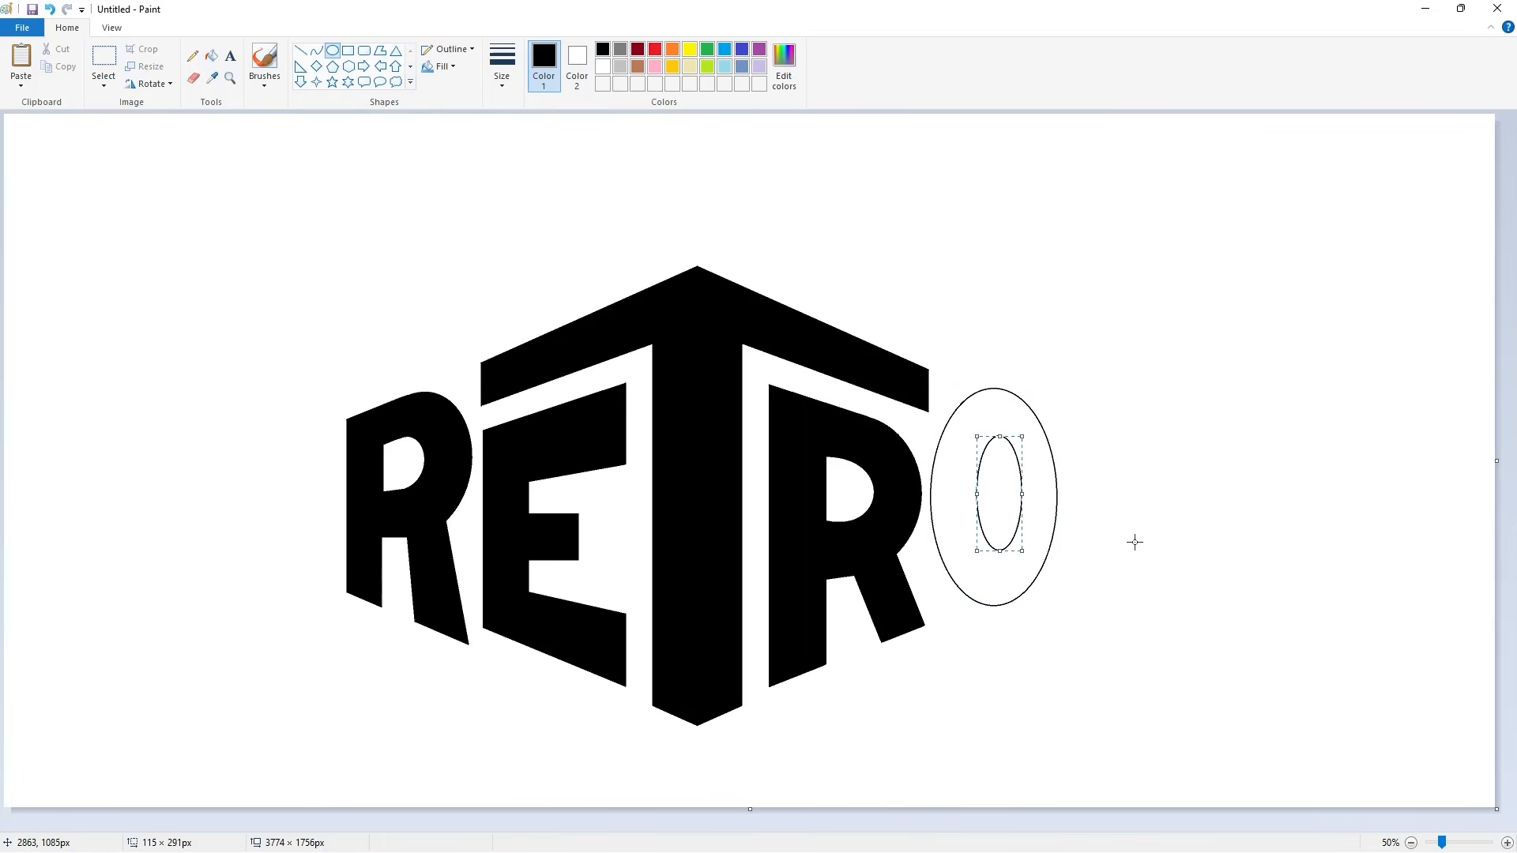
pyautogui.click(212, 57)
pyautogui.click(957, 449)
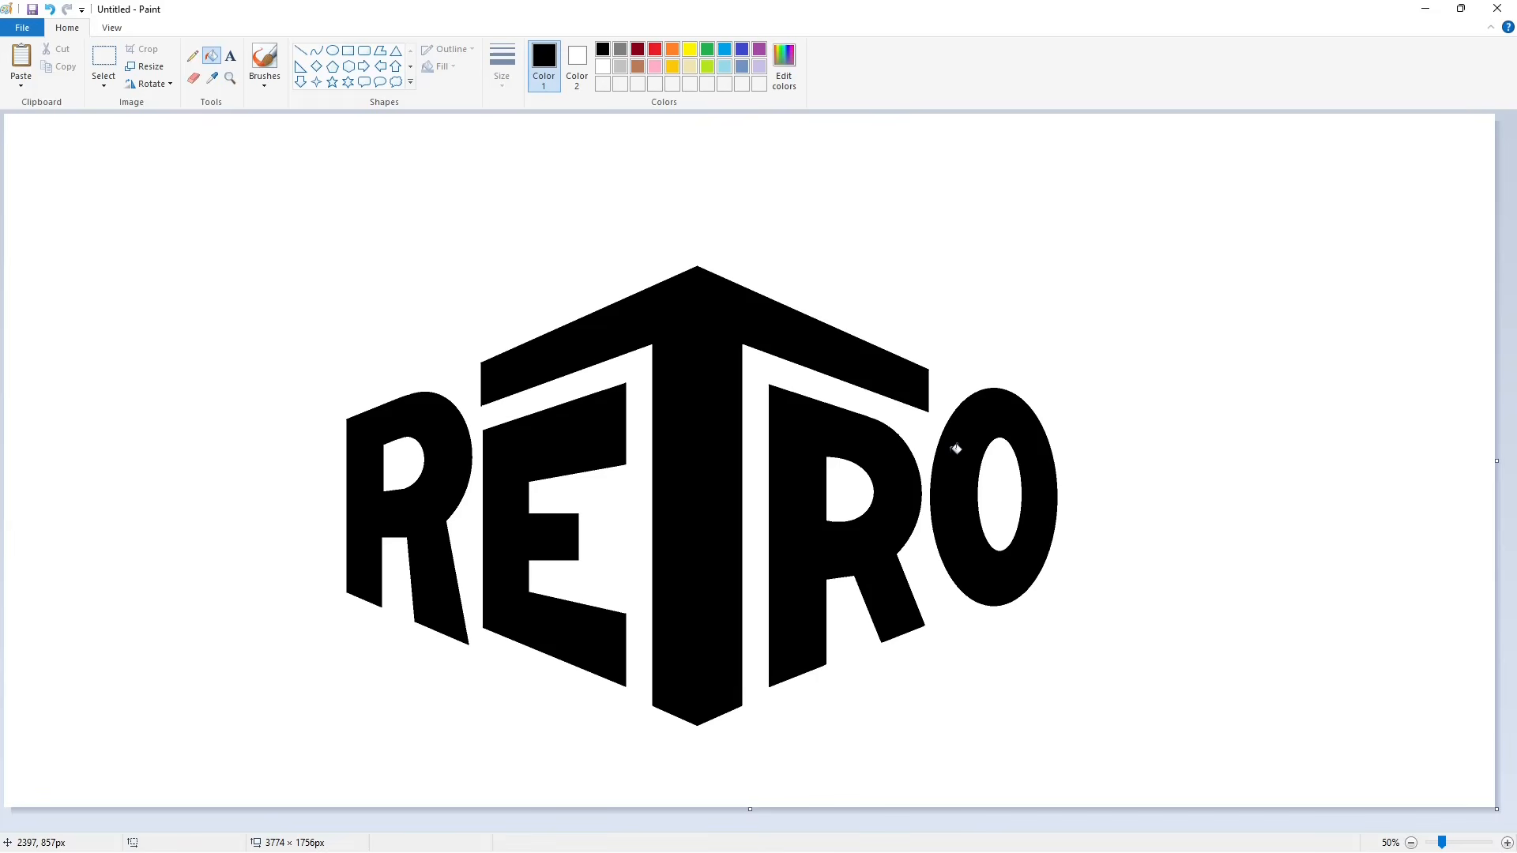
# Draw black contour lines offset around the first R's back and along the base of the letters to the second R's leg
pyautogui.click(300, 51)
pyautogui.moveTo(328, 410)
pyautogui.mouseDown()
pyautogui.moveTo(355, 603)
pyautogui.moveTo(635, 715)
pyautogui.mouseUp()
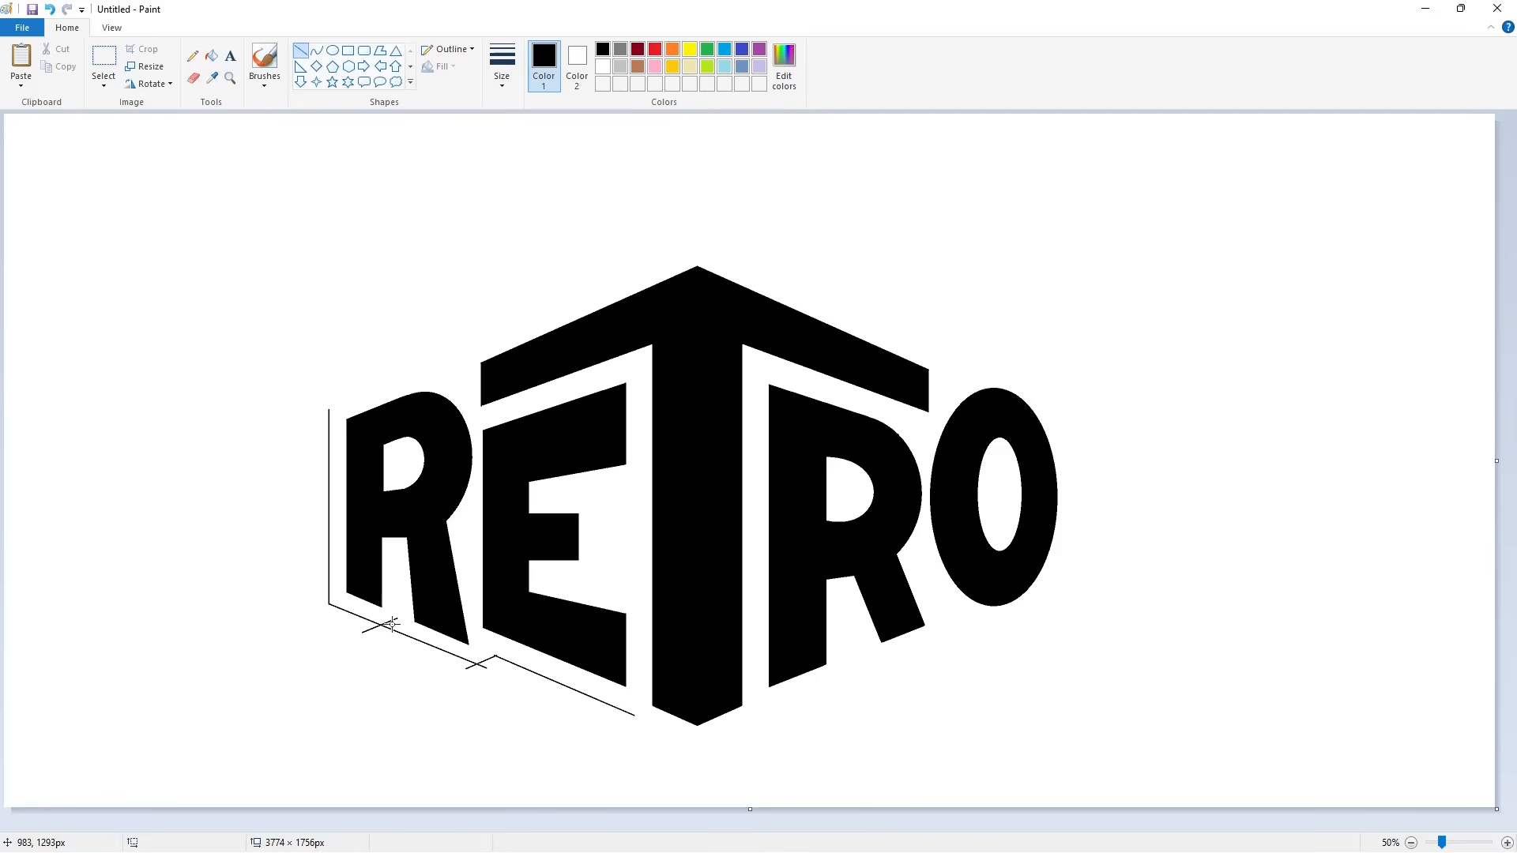
pyautogui.moveTo(394, 620)
pyautogui.mouseDown()
pyautogui.moveTo(411, 656)
pyautogui.moveTo(404, 639)
pyautogui.mouseUp()
pyautogui.hotkey('ctrl', 'z')
pyautogui.moveTo(631, 718)
pyautogui.mouseDown()
pyautogui.moveTo(715, 757)
pyautogui.moveTo(661, 761)
pyautogui.mouseUp()
pyautogui.moveTo(762, 721)
pyautogui.mouseDown()
pyautogui.moveTo(762, 706)
pyautogui.moveTo(948, 632)
pyautogui.moveTo(940, 605)
pyautogui.mouseUp()
pyautogui.moveTo(844, 659); pyautogui.dragTo(883, 670)
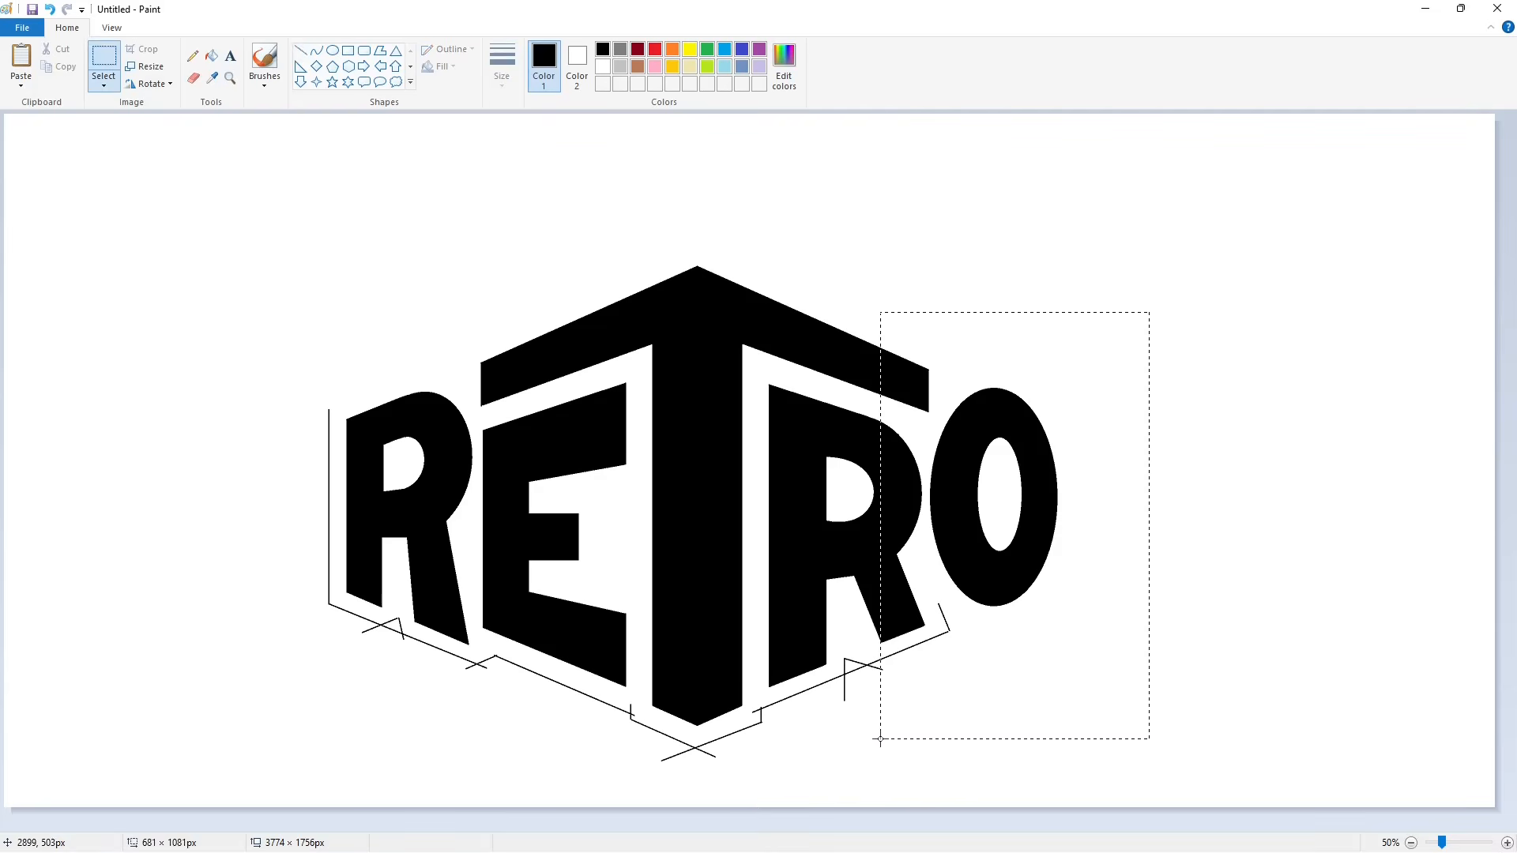
# Duplicate the O with the adjoining part of the second R and place the copy at the canvas's left edge
pyautogui.hotkey('ctrl', 'c')
pyautogui.hotkey('ctrl', 'v')
# Draw a black ellipse about 368 × 633 px around the O, then cut it above and below and erase its left part in white
pyautogui.click(332, 49)
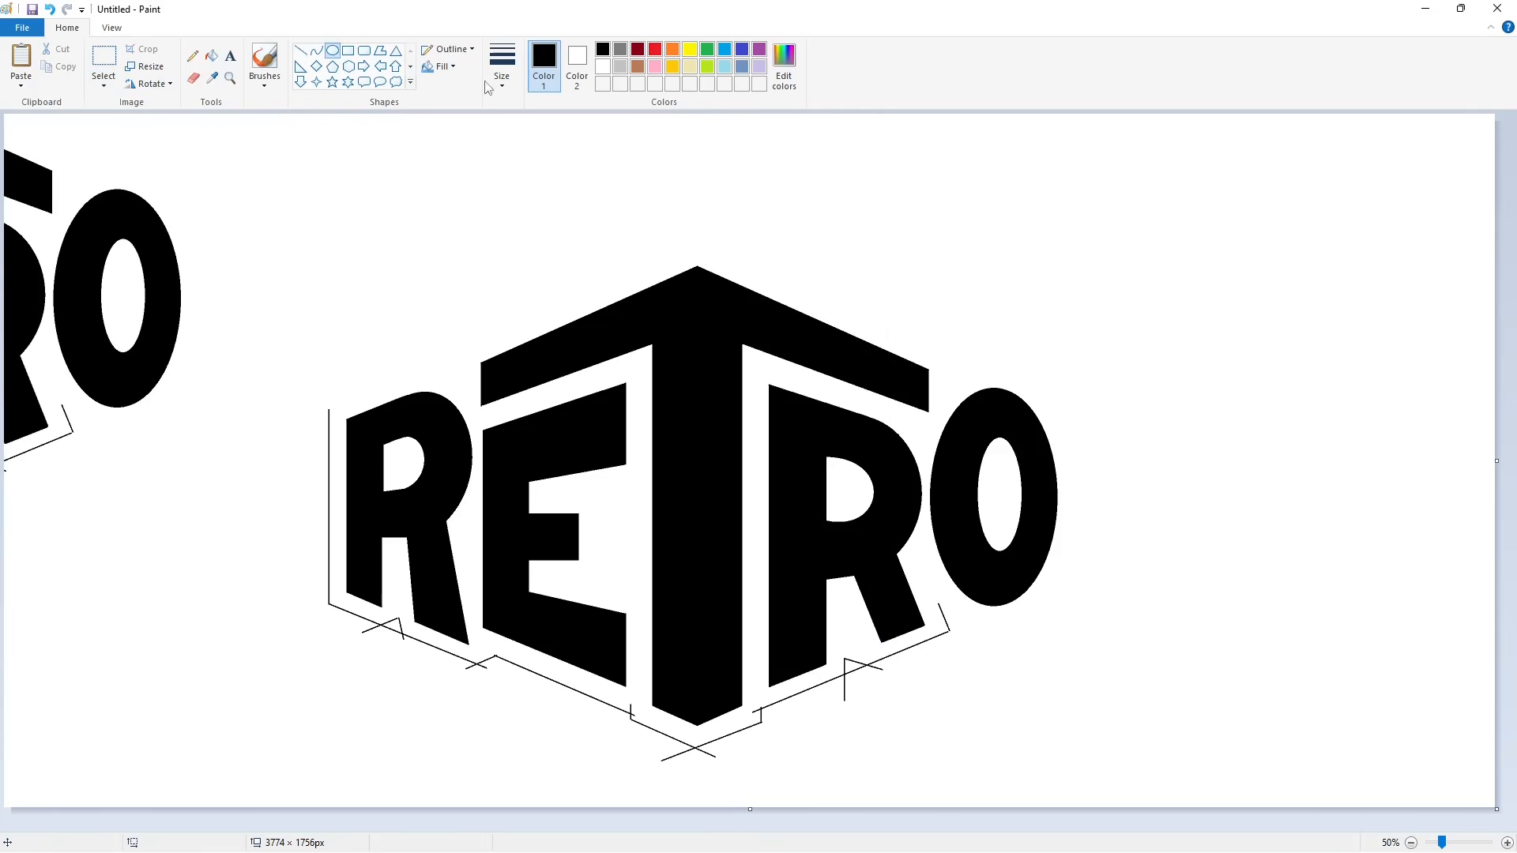
pyautogui.moveTo(916, 371); pyautogui.dragTo(1070, 621)
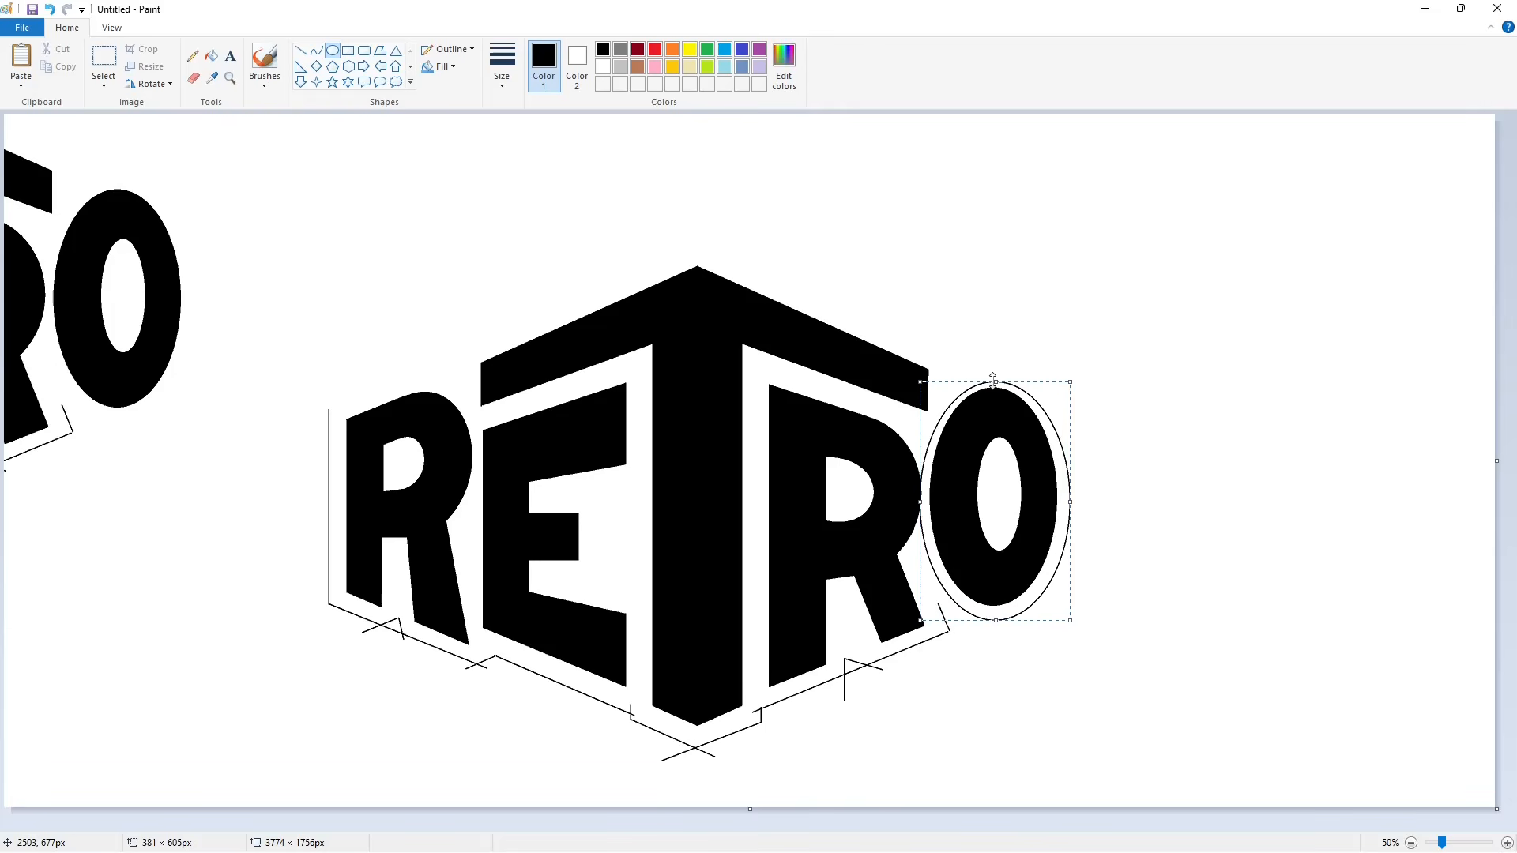
pyautogui.moveTo(918, 496)
pyautogui.mouseDown()
pyautogui.moveTo(888, 508)
pyautogui.moveTo(926, 496)
pyautogui.mouseUp()
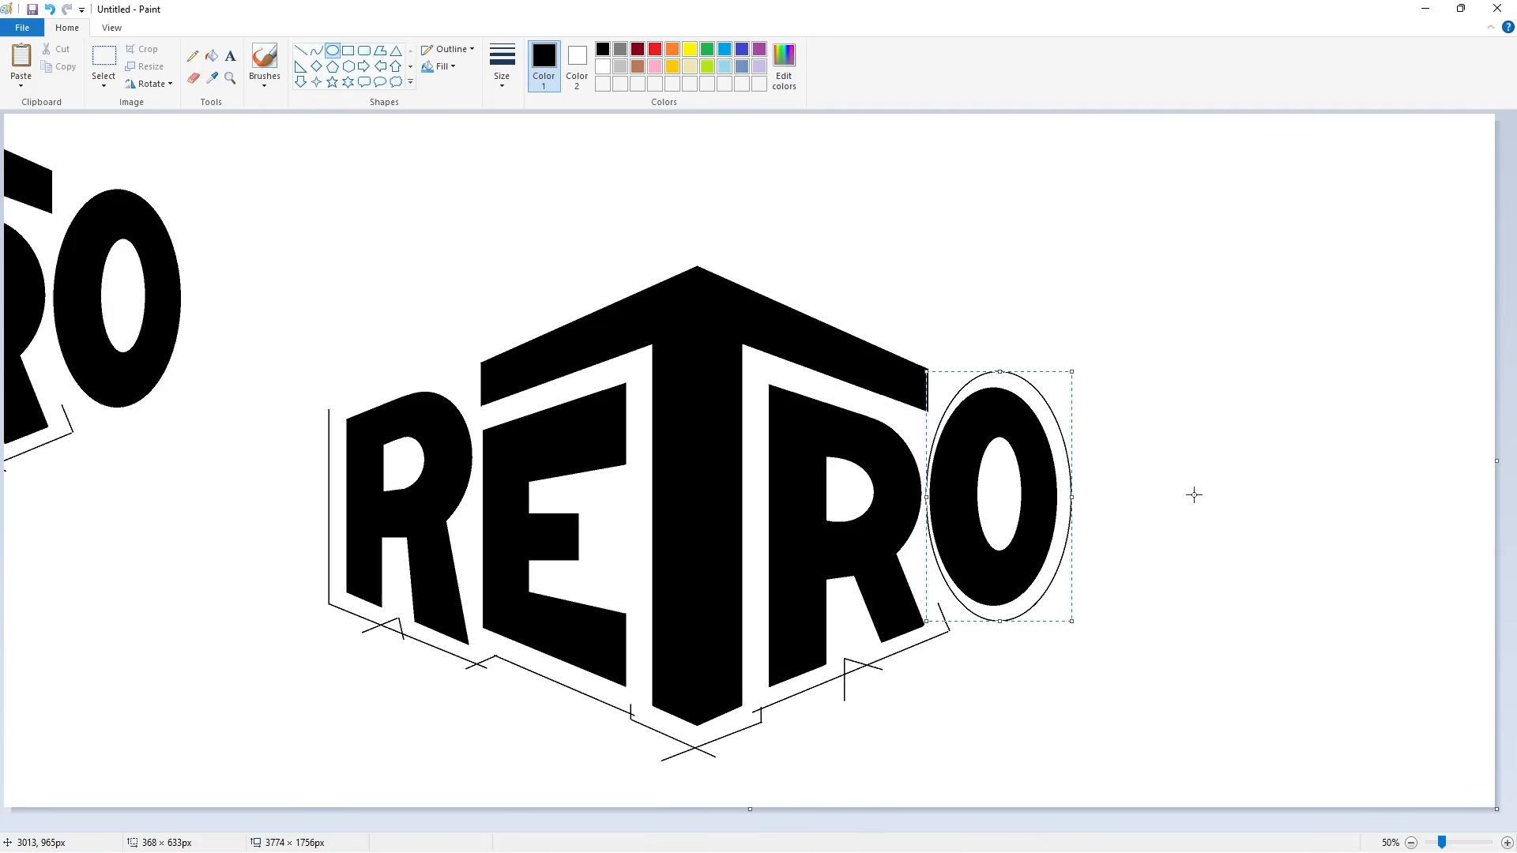
pyautogui.click(193, 78)
pyautogui.click(217, 57)
pyautogui.click(602, 66)
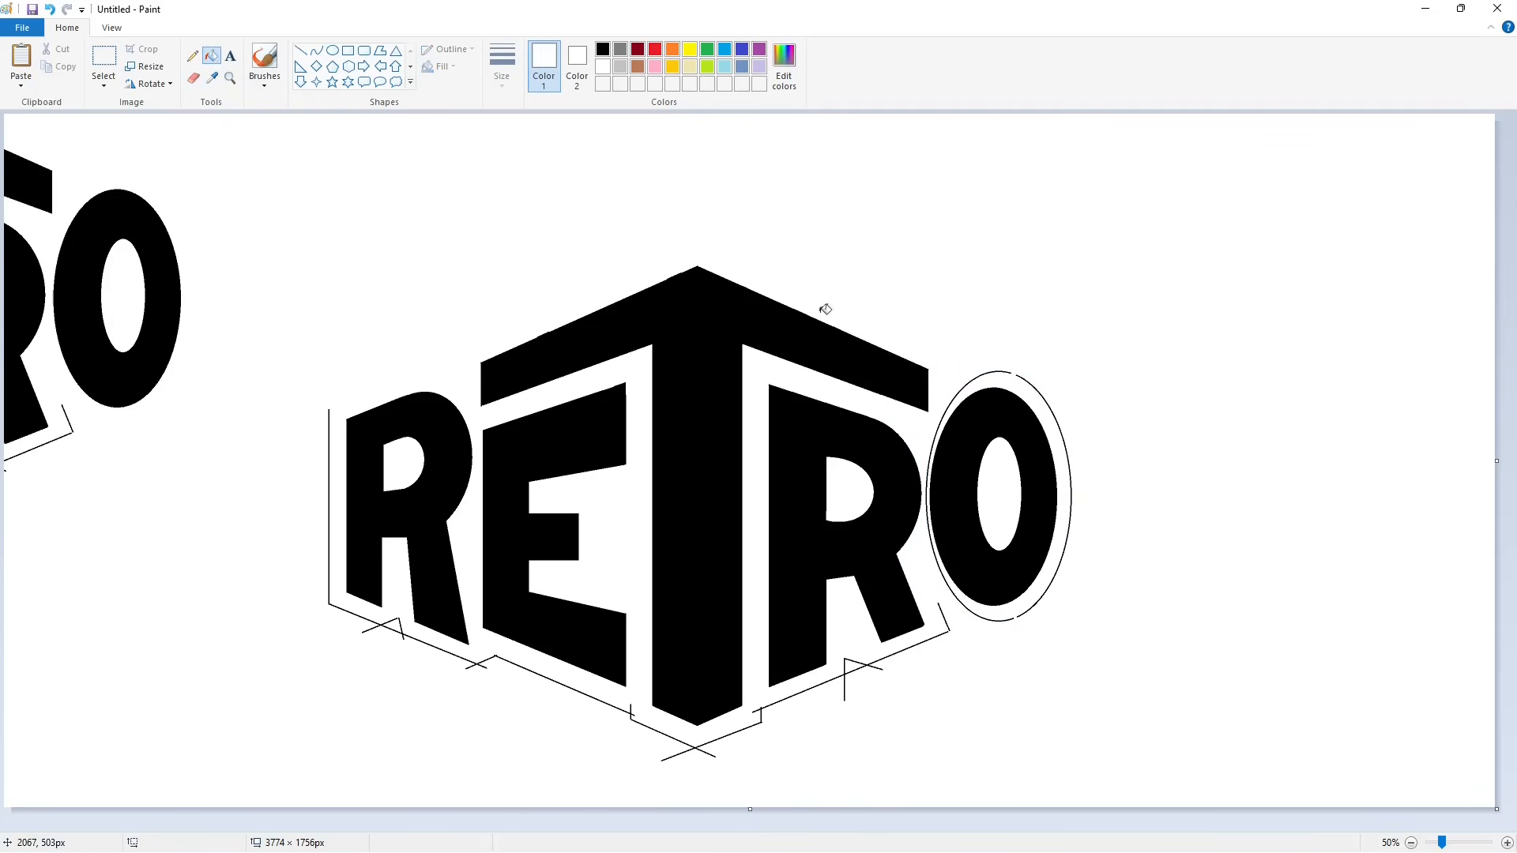
pyautogui.click(934, 438)
# Extend the O's outer contour with black curves above and below it towards the T's arm and the second R's leg
pyautogui.click(316, 50)
pyautogui.click(602, 49)
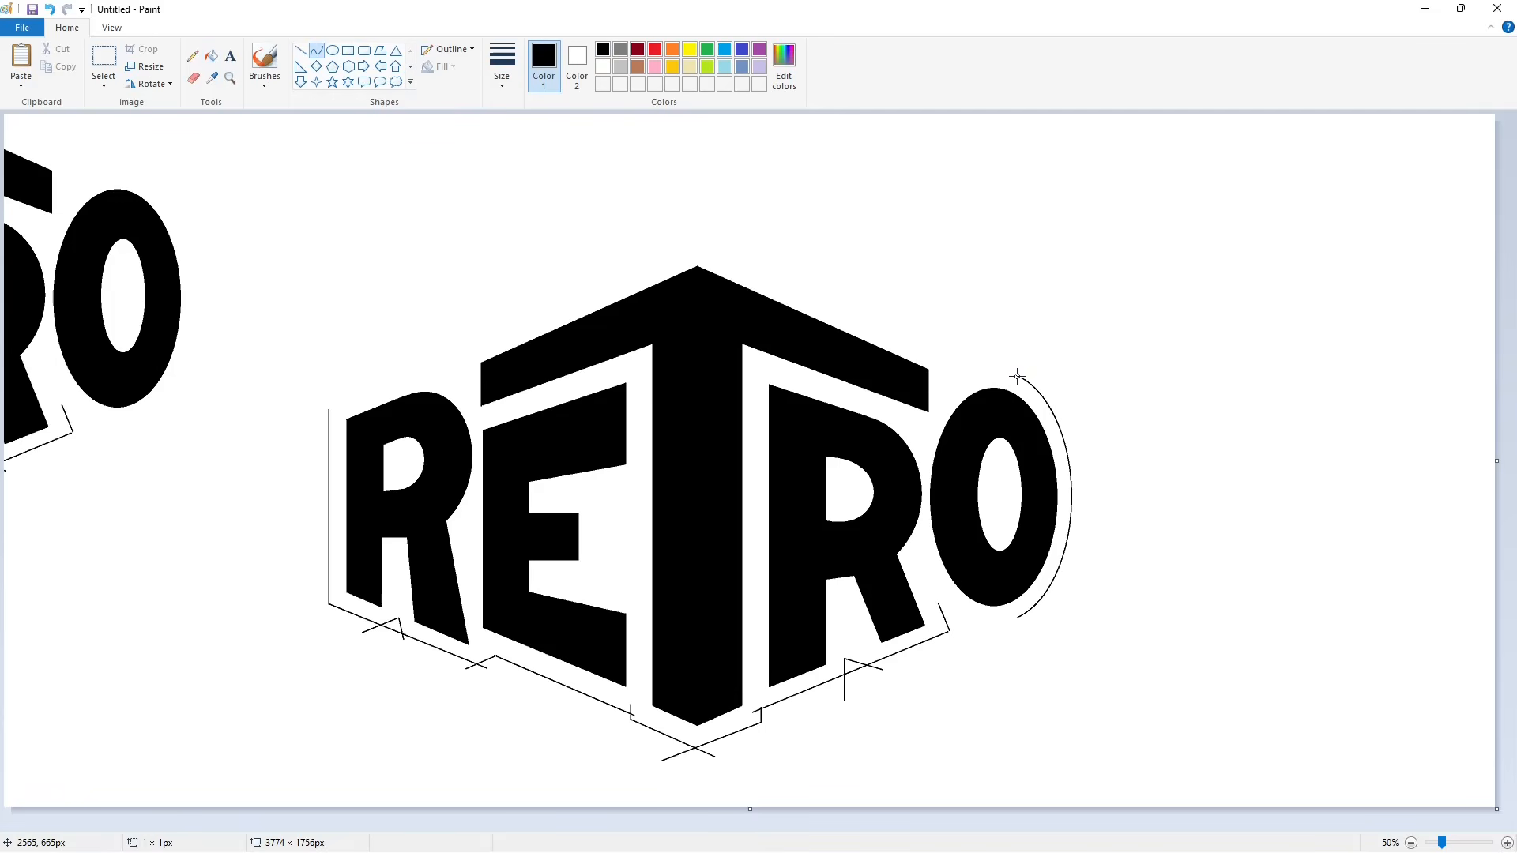
pyautogui.moveTo(1018, 376); pyautogui.dragTo(948, 379)
pyautogui.moveTo(994, 377); pyautogui.dragTo(996, 369)
pyautogui.moveTo(1006, 617); pyautogui.dragTo(984, 630)
# Draw a short vertical contour line at the T's right arm end and a sloped line about 675 × 321 px above that arm
pyautogui.click(300, 50)
pyautogui.moveTo(949, 389)
pyautogui.mouseDown()
pyautogui.moveTo(948, 362)
pyautogui.moveTo(683, 237)
pyautogui.mouseUp()
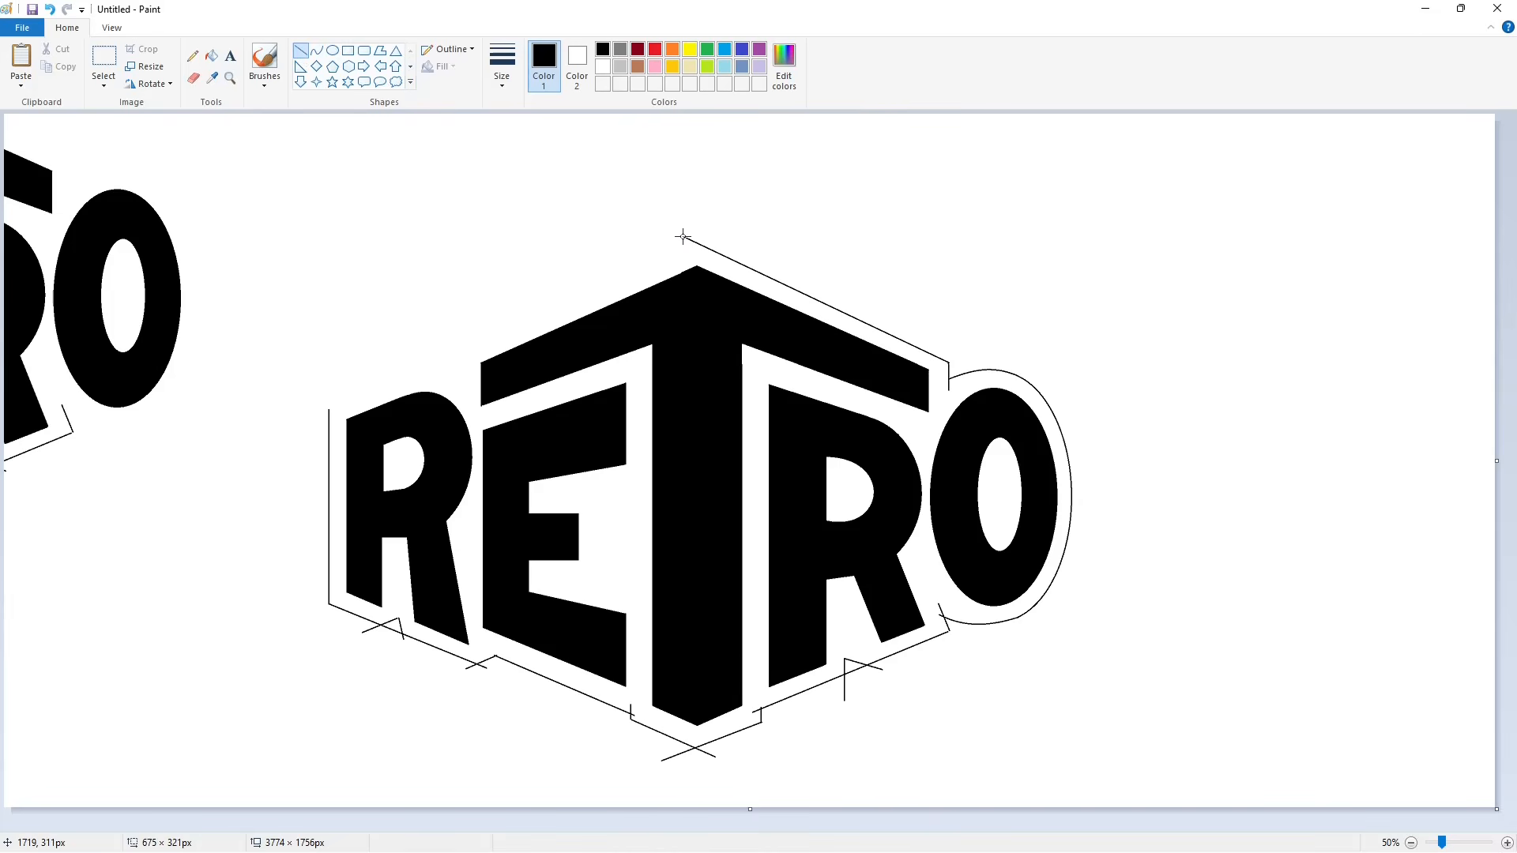
pyautogui.click(648, 320)
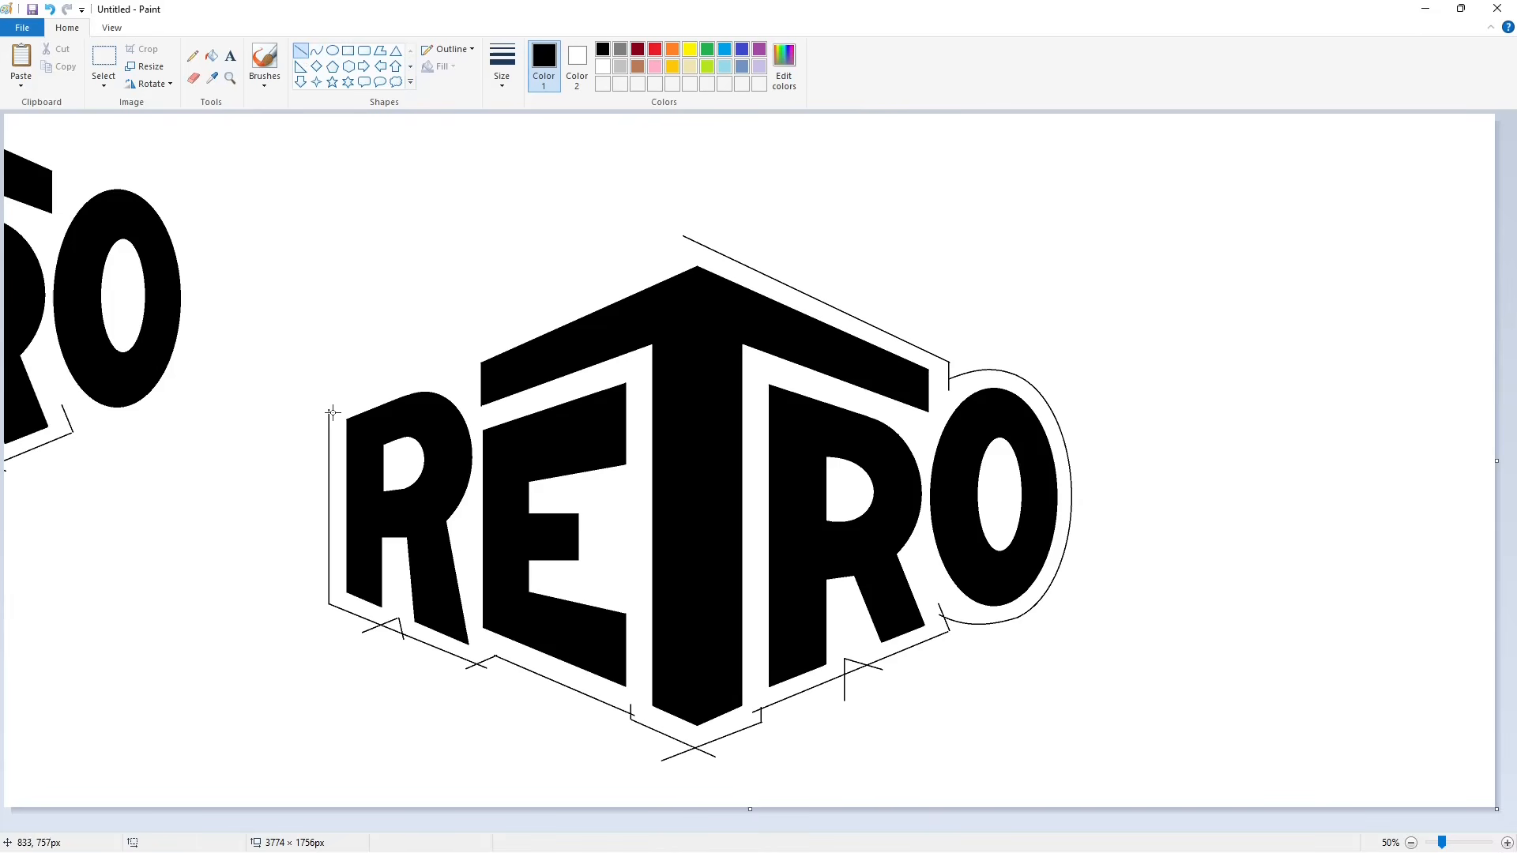
# Continue the black contour over the first R's slanted top and bowl, up the T's left arm end and along that arm past the peak
pyautogui.scroll(-1, 375, 433)
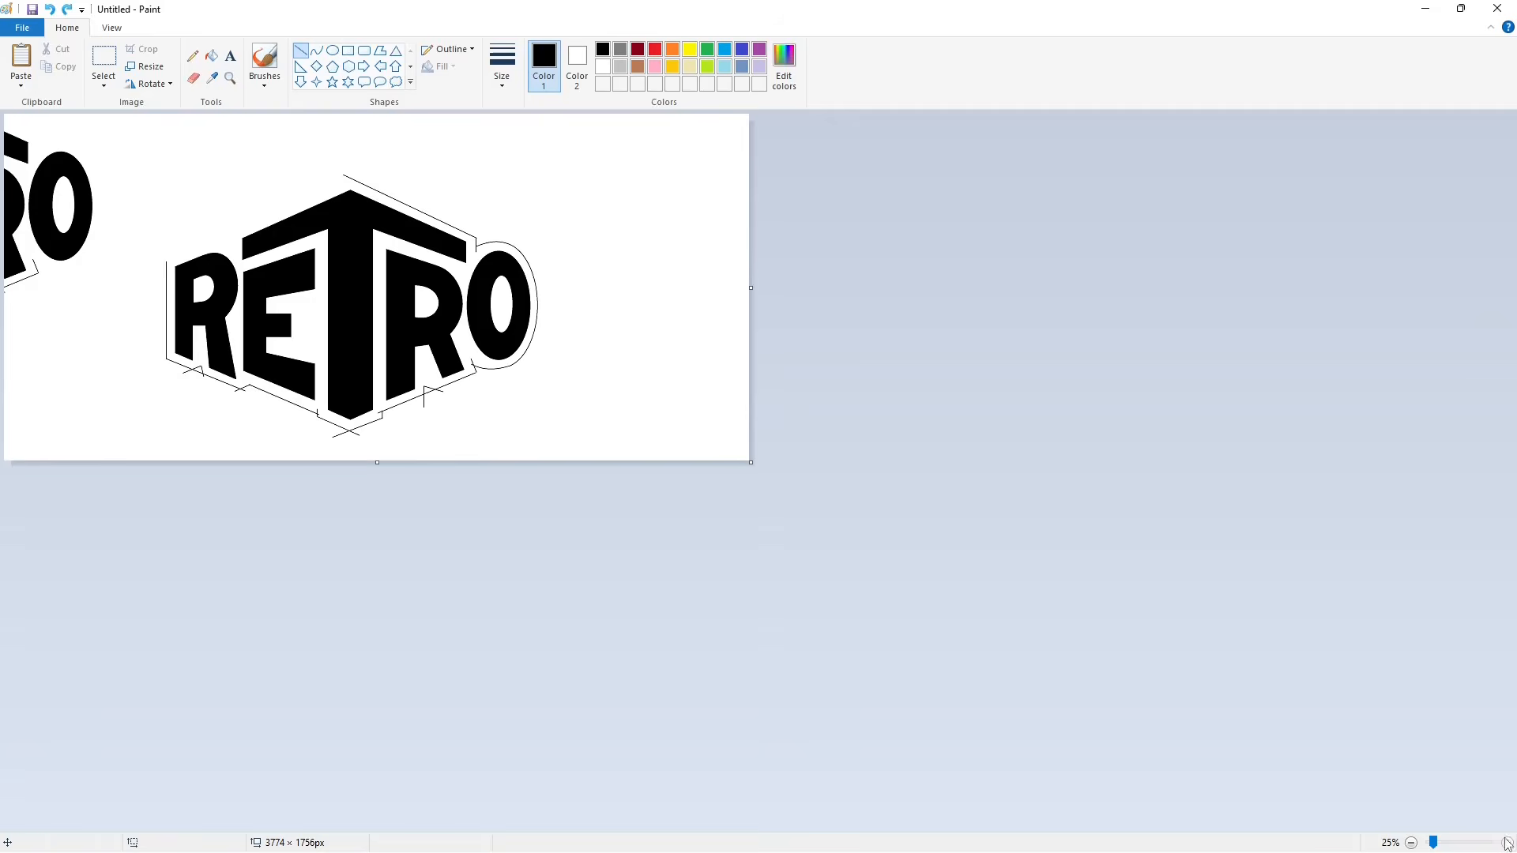
pyautogui.click(1507, 843)
pyautogui.click(68, 10)
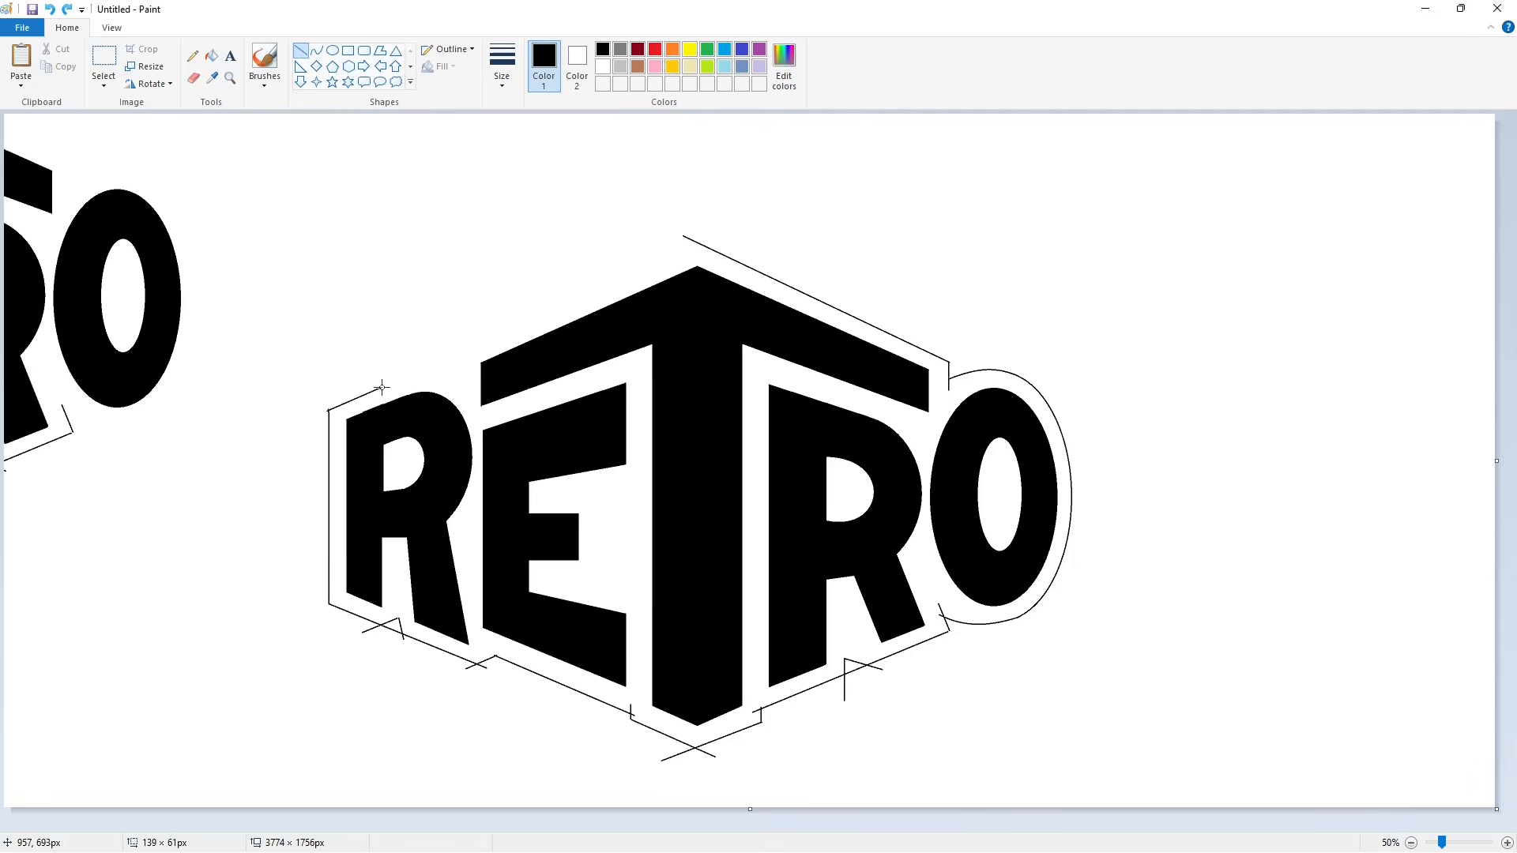
pyautogui.moveTo(382, 387); pyautogui.dragTo(382, 387)
pyautogui.moveTo(365, 399); pyautogui.dragTo(460, 380)
pyautogui.click(372, 408)
pyautogui.click(317, 49)
pyautogui.moveTo(418, 381)
pyautogui.mouseDown()
pyautogui.moveTo(462, 393)
pyautogui.moveTo(728, 227)
pyautogui.mouseUp()
pyautogui.click(433, 367)
pyautogui.click(603, 396)
pyautogui.click(300, 50)
pyautogui.click(531, 403)
# Fill all five letters of RETRO with purple
pyautogui.click(212, 55)
pyautogui.click(759, 49)
pyautogui.click(721, 368)
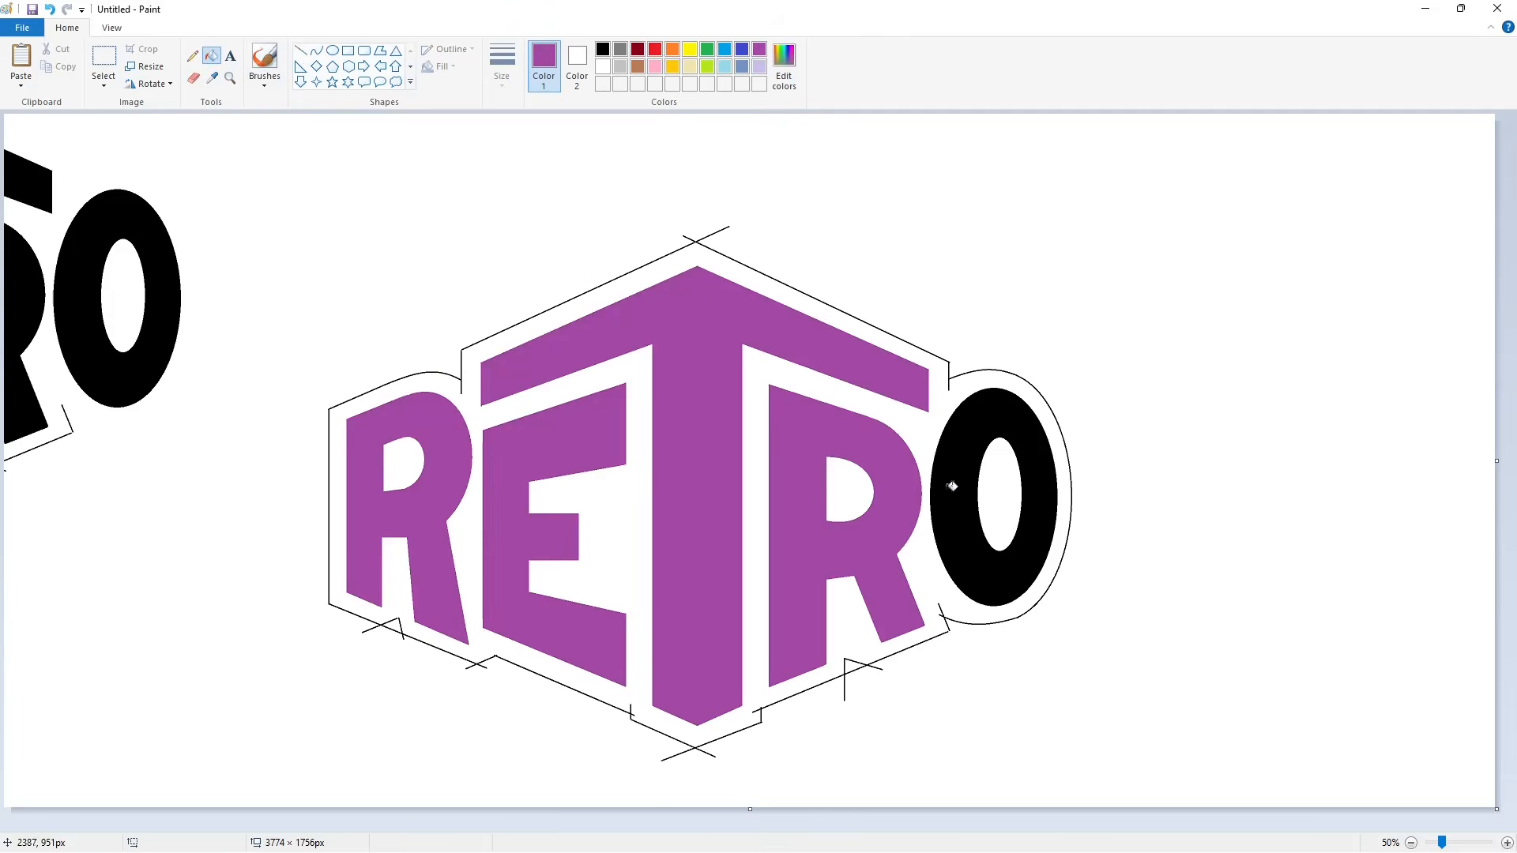
pyautogui.click(947, 489)
# Try to fill the space between the letters and the contour with black, and undo the fill
pyautogui.click(602, 49)
pyautogui.click(752, 378)
pyautogui.hotkey('ctrl', 'z')
# Close the gap in the contour at the corner below the second R's leg with a short black line
pyautogui.click(1507, 842)
pyautogui.moveTo(1066, 824); pyautogui.dragTo(923, 824)
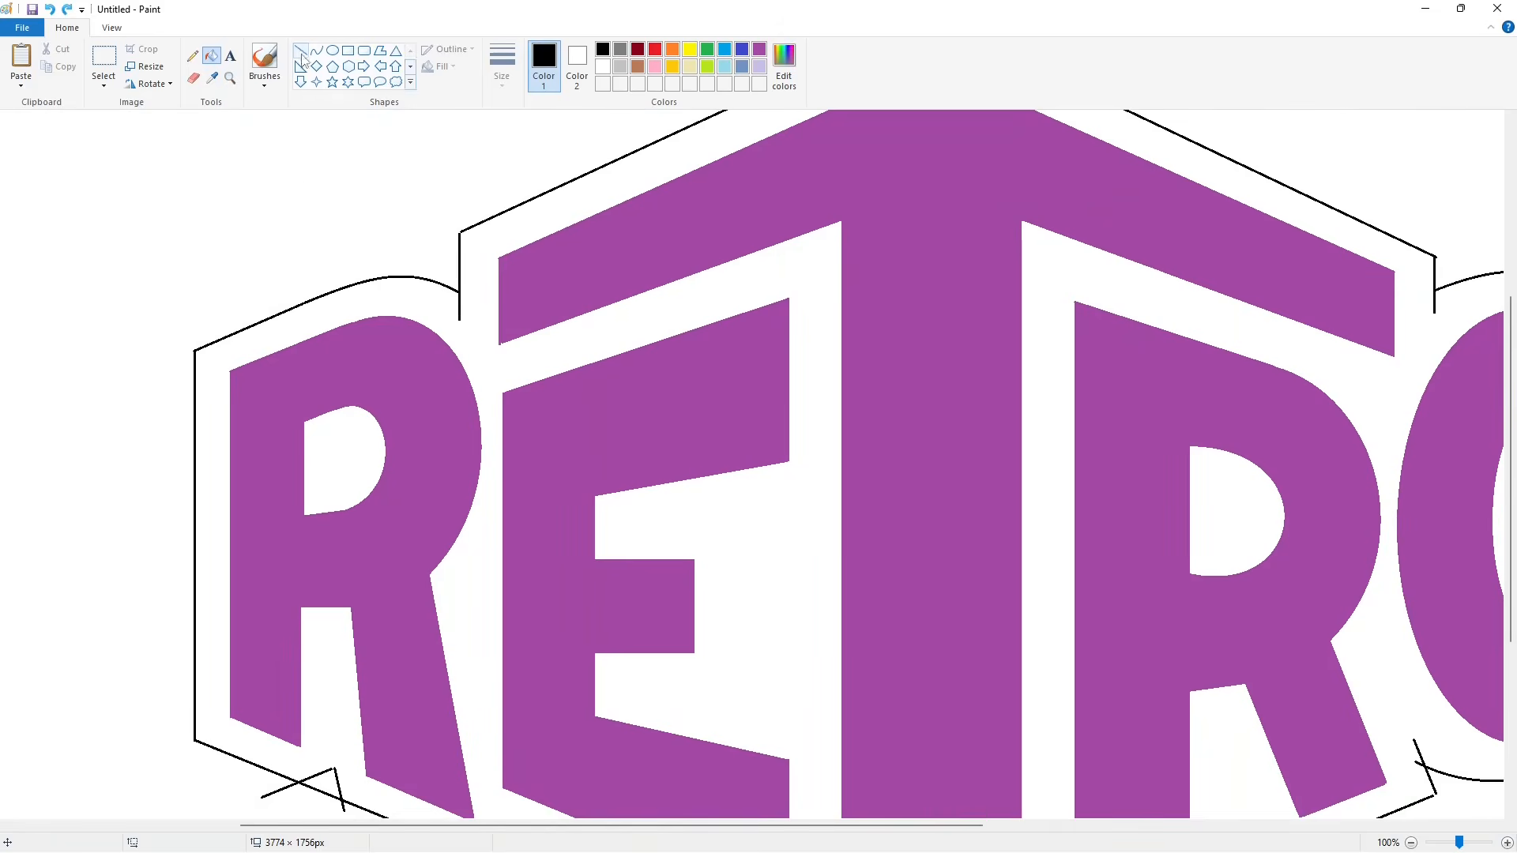
pyautogui.click(302, 53)
pyautogui.hscroll(7, 824, 709)
pyautogui.scroll(-2, 824, 710)
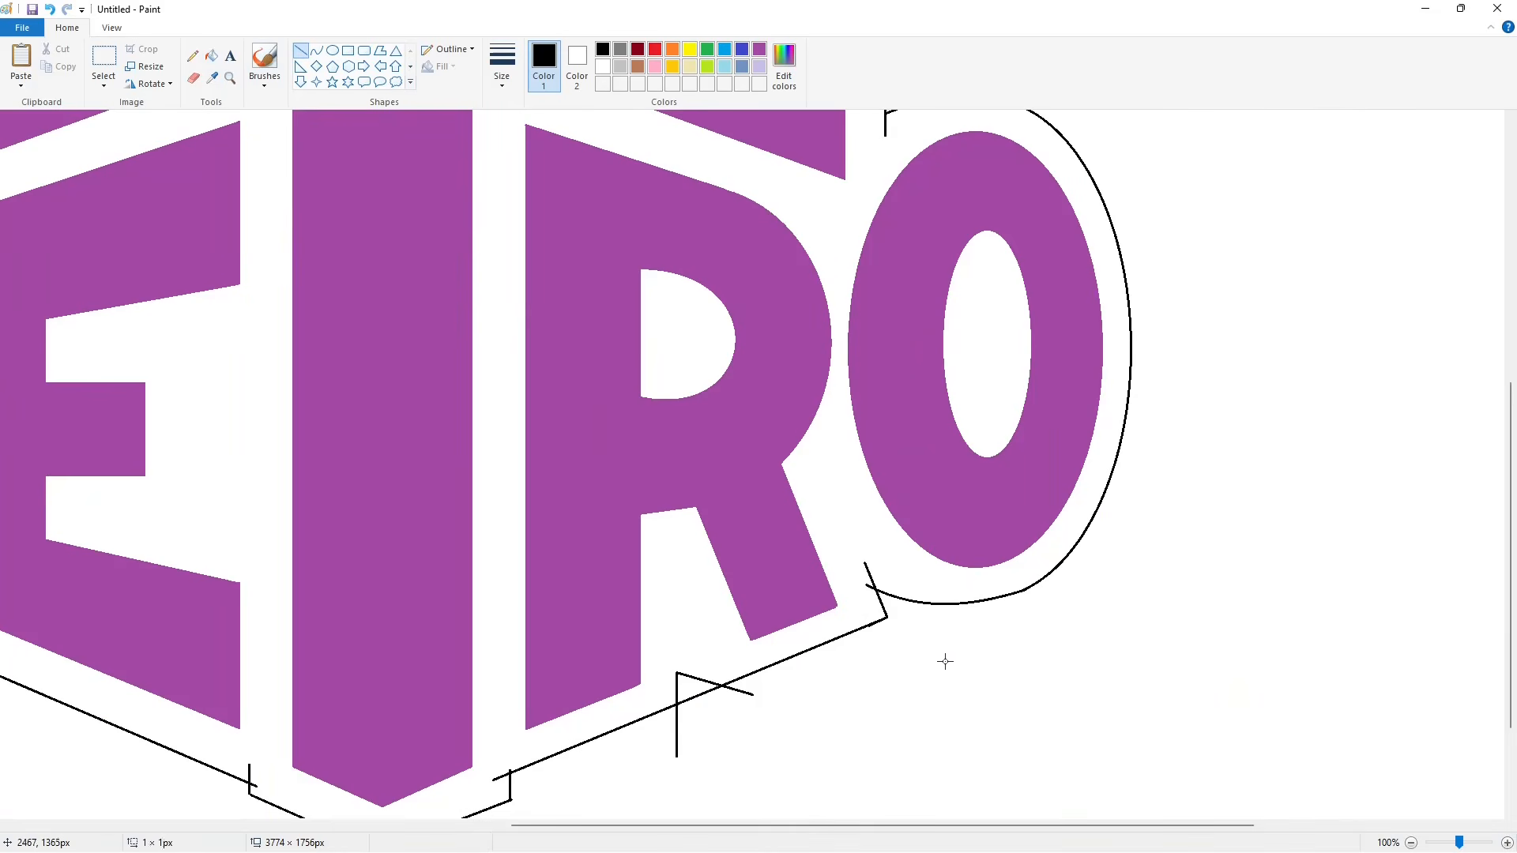
pyautogui.moveTo(884, 619); pyautogui.dragTo(867, 625)
pyautogui.click(861, 727)
# Fill the space between the purple letters and the contour with black
pyautogui.scroll(5, 860, 727)
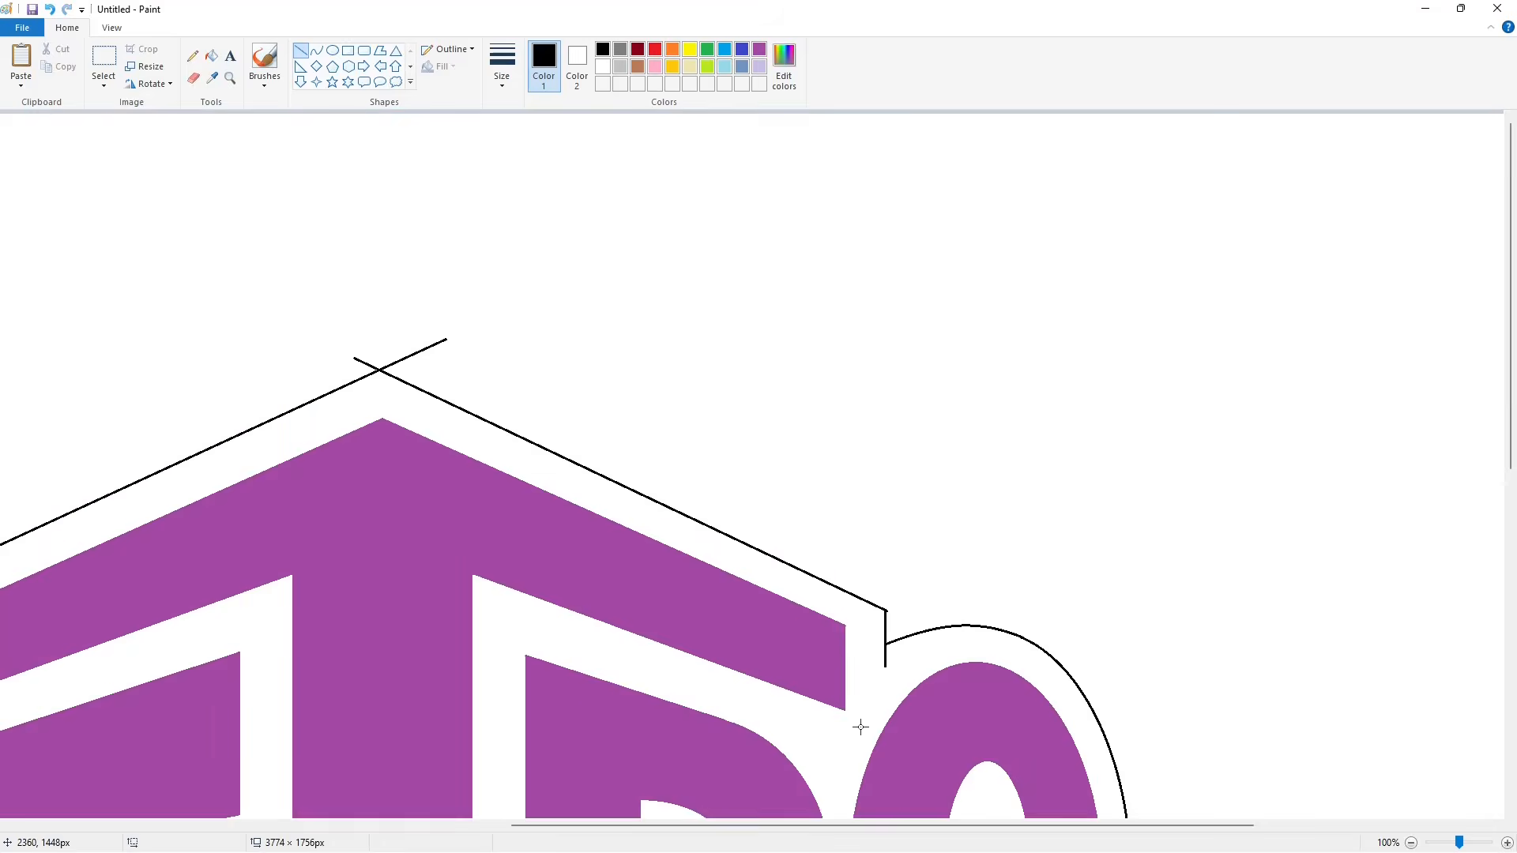
pyautogui.scroll(-3, 860, 724)
pyautogui.click(210, 57)
pyautogui.click(271, 352)
# Erase the stray contour ends below the first R and at the notch between the R and the E in white
pyautogui.moveTo(924, 824); pyautogui.dragTo(572, 824)
pyautogui.scroll(-2, 556, 748)
pyautogui.click(301, 52)
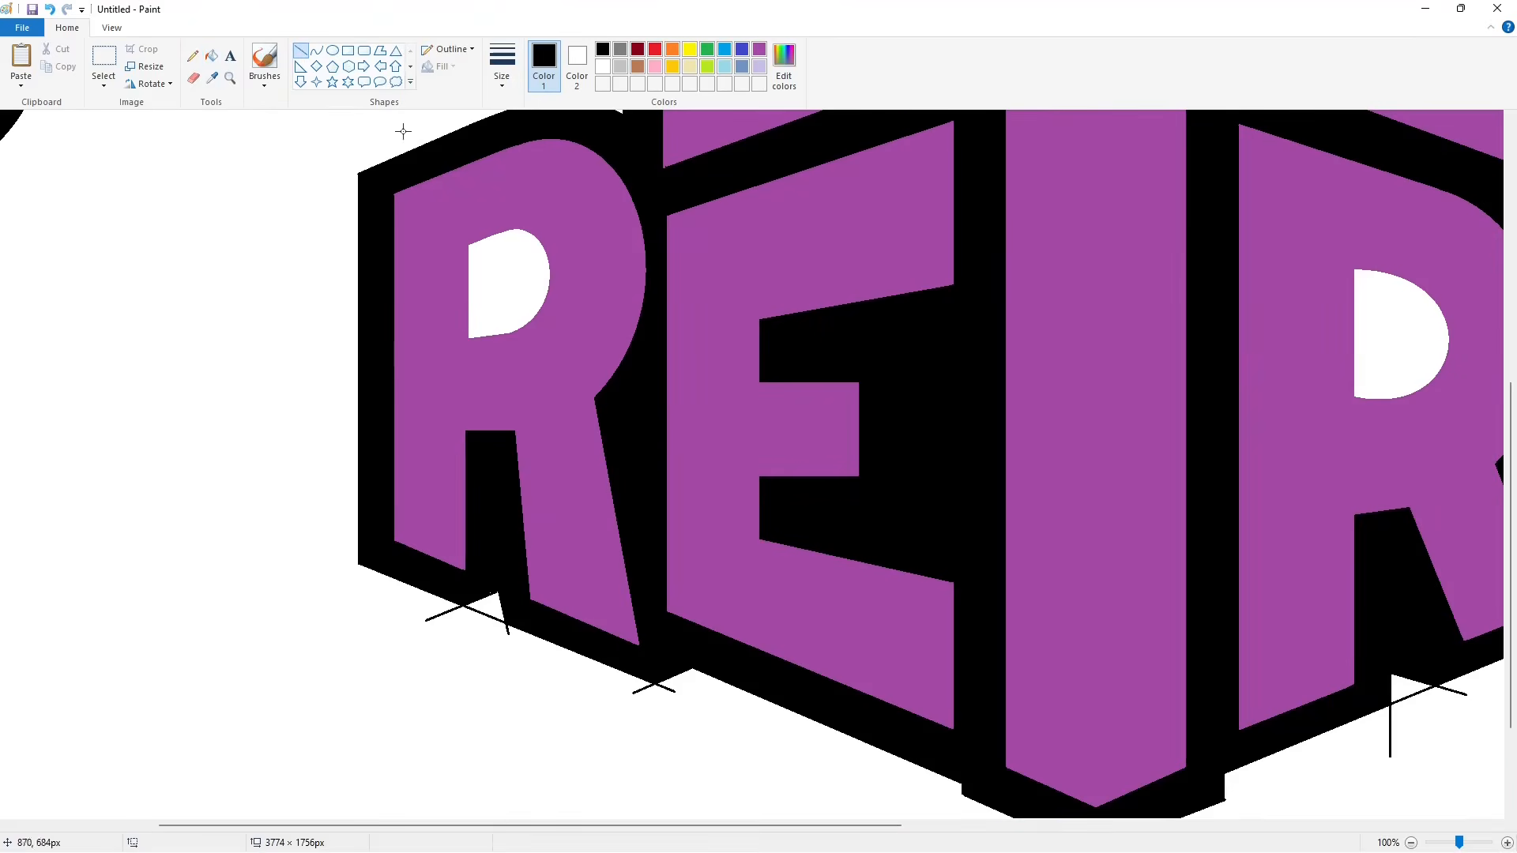
pyautogui.click(602, 66)
pyautogui.moveTo(442, 601); pyautogui.dragTo(538, 639)
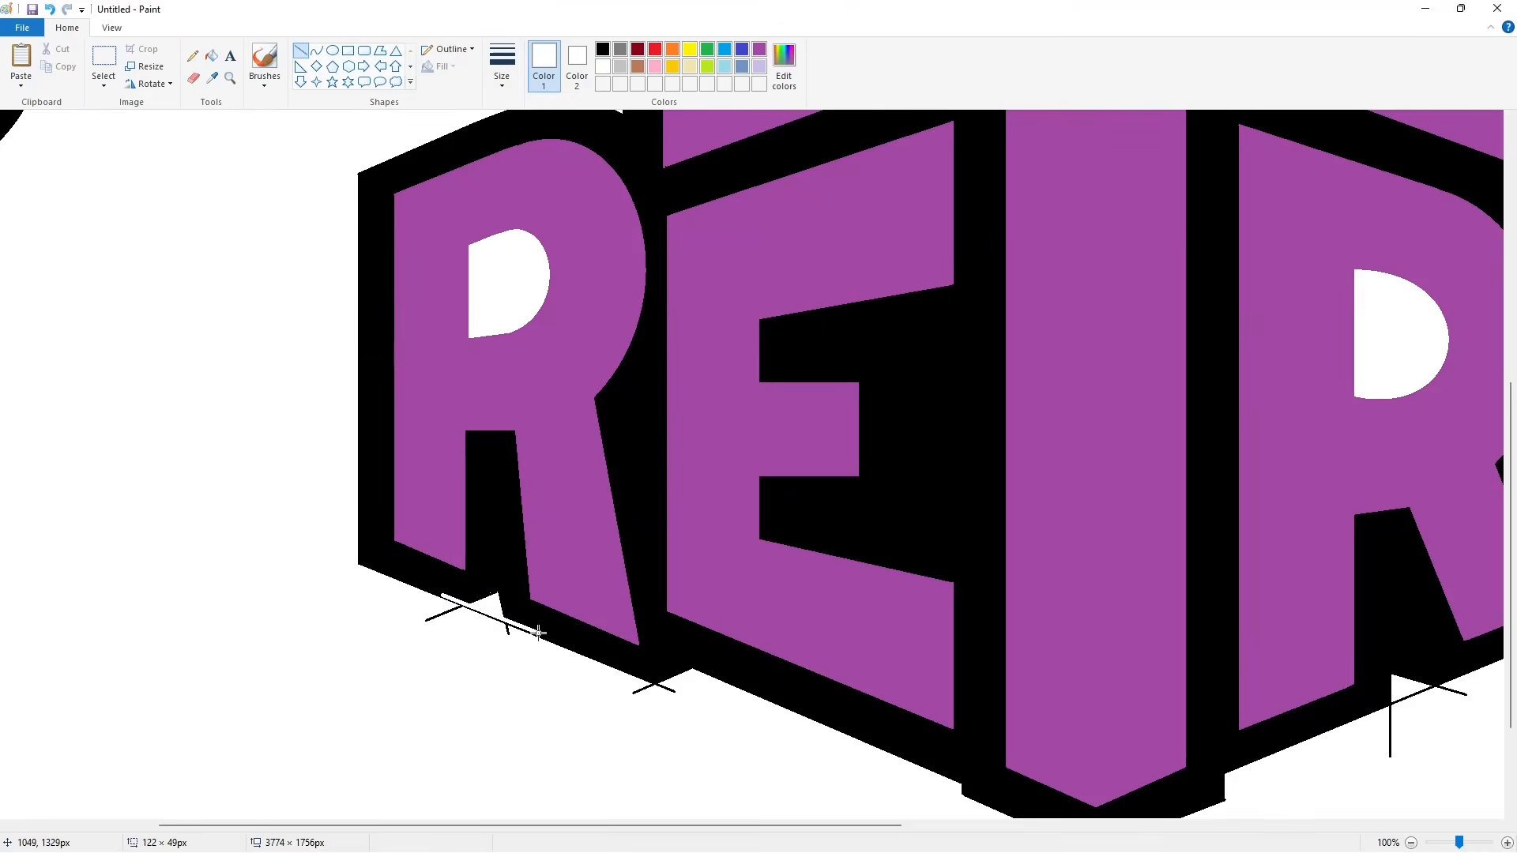
pyautogui.click(631, 672)
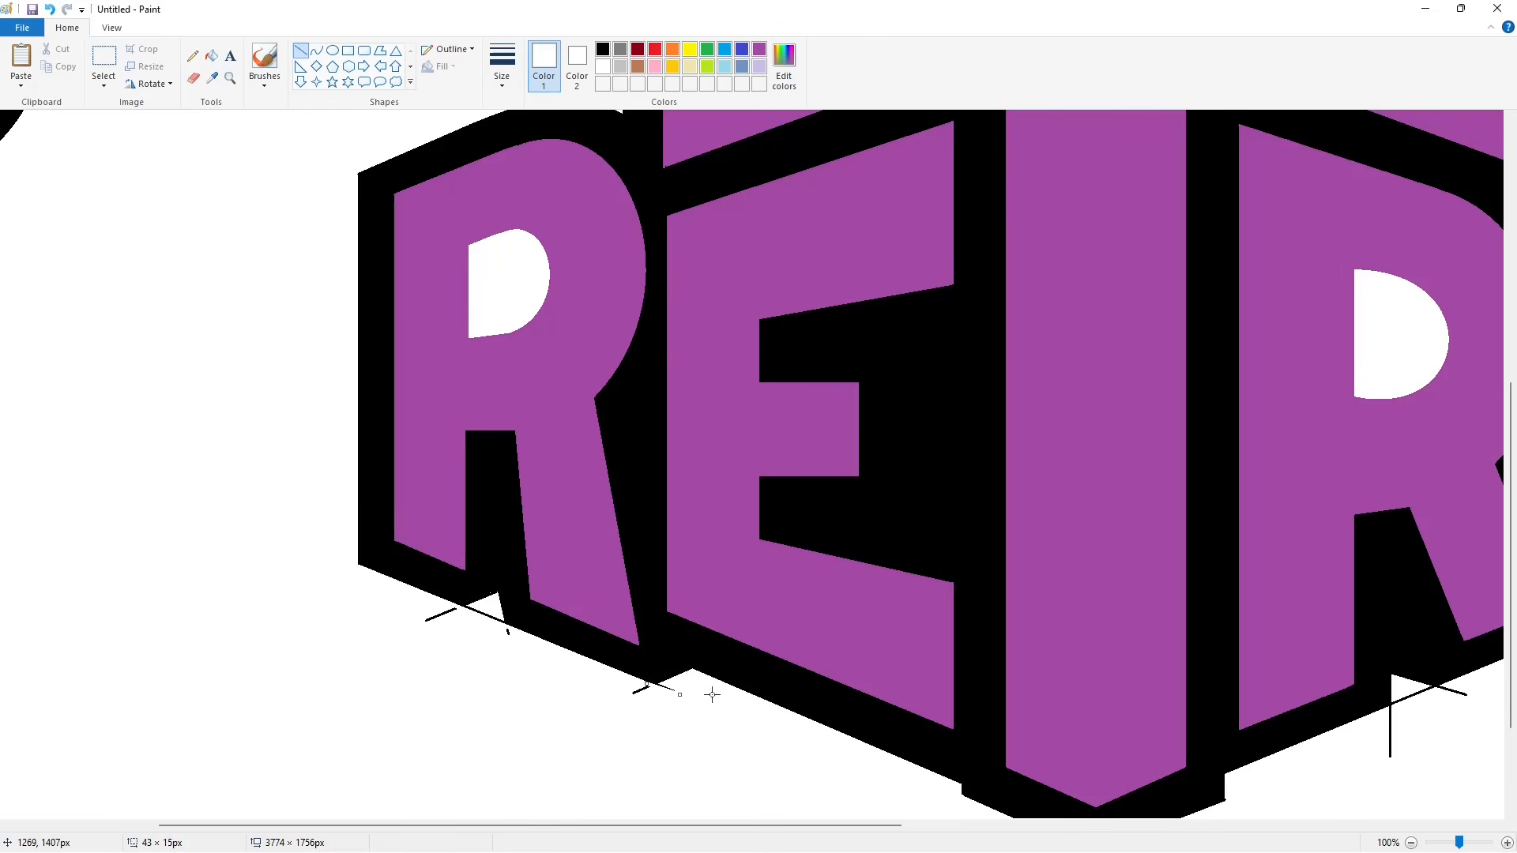
pyautogui.click(211, 56)
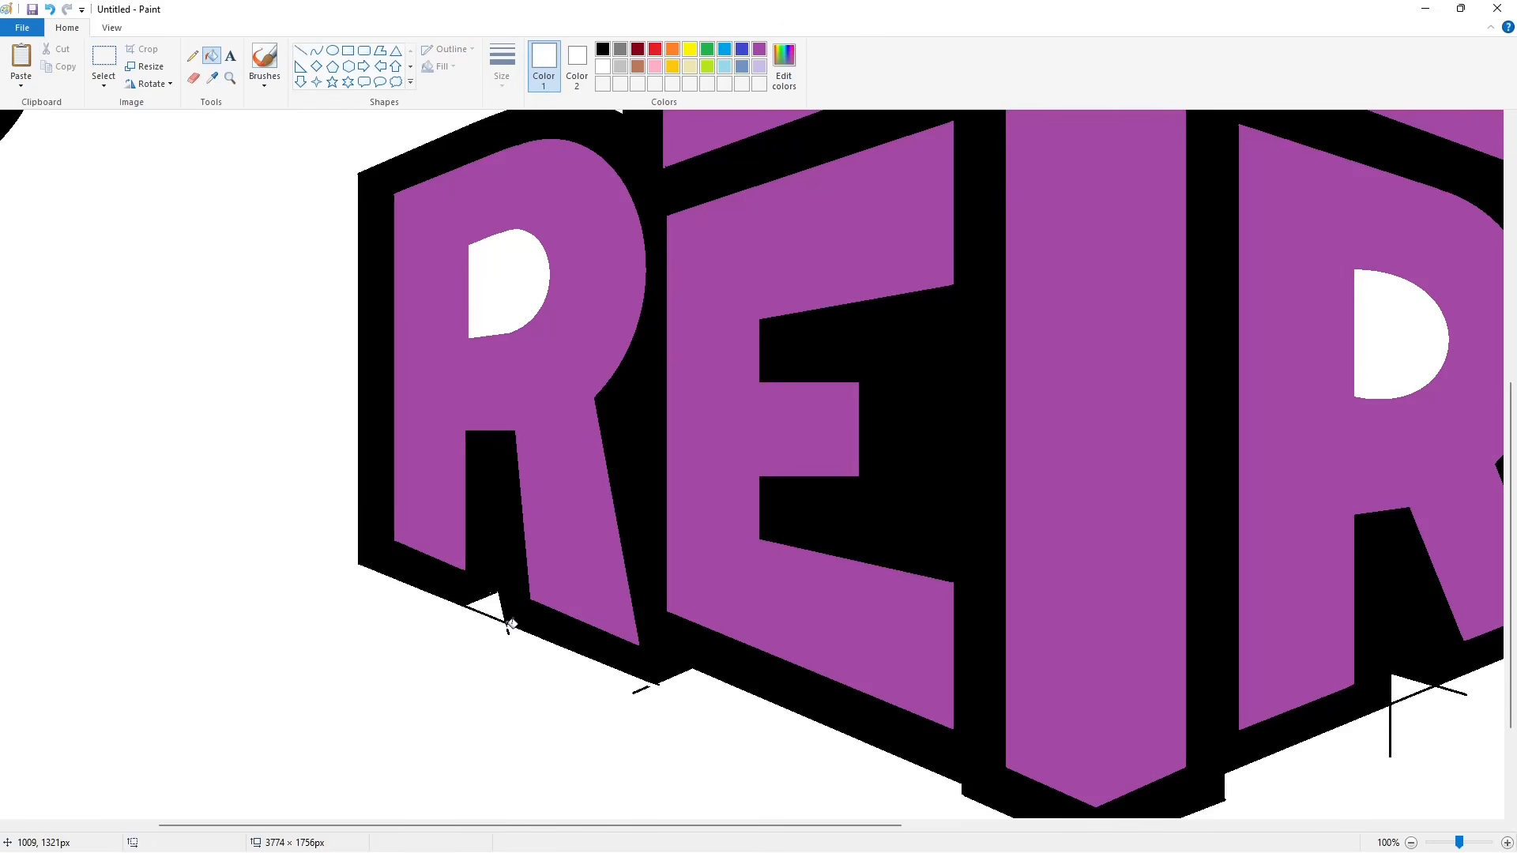
# Touch up the notch below the first R with a black line about 26 × 10 px and detach the line crossing it in white
pyautogui.click(212, 78)
pyautogui.click(474, 548)
pyautogui.click(301, 50)
pyautogui.moveTo(485, 598); pyautogui.dragTo(501, 586)
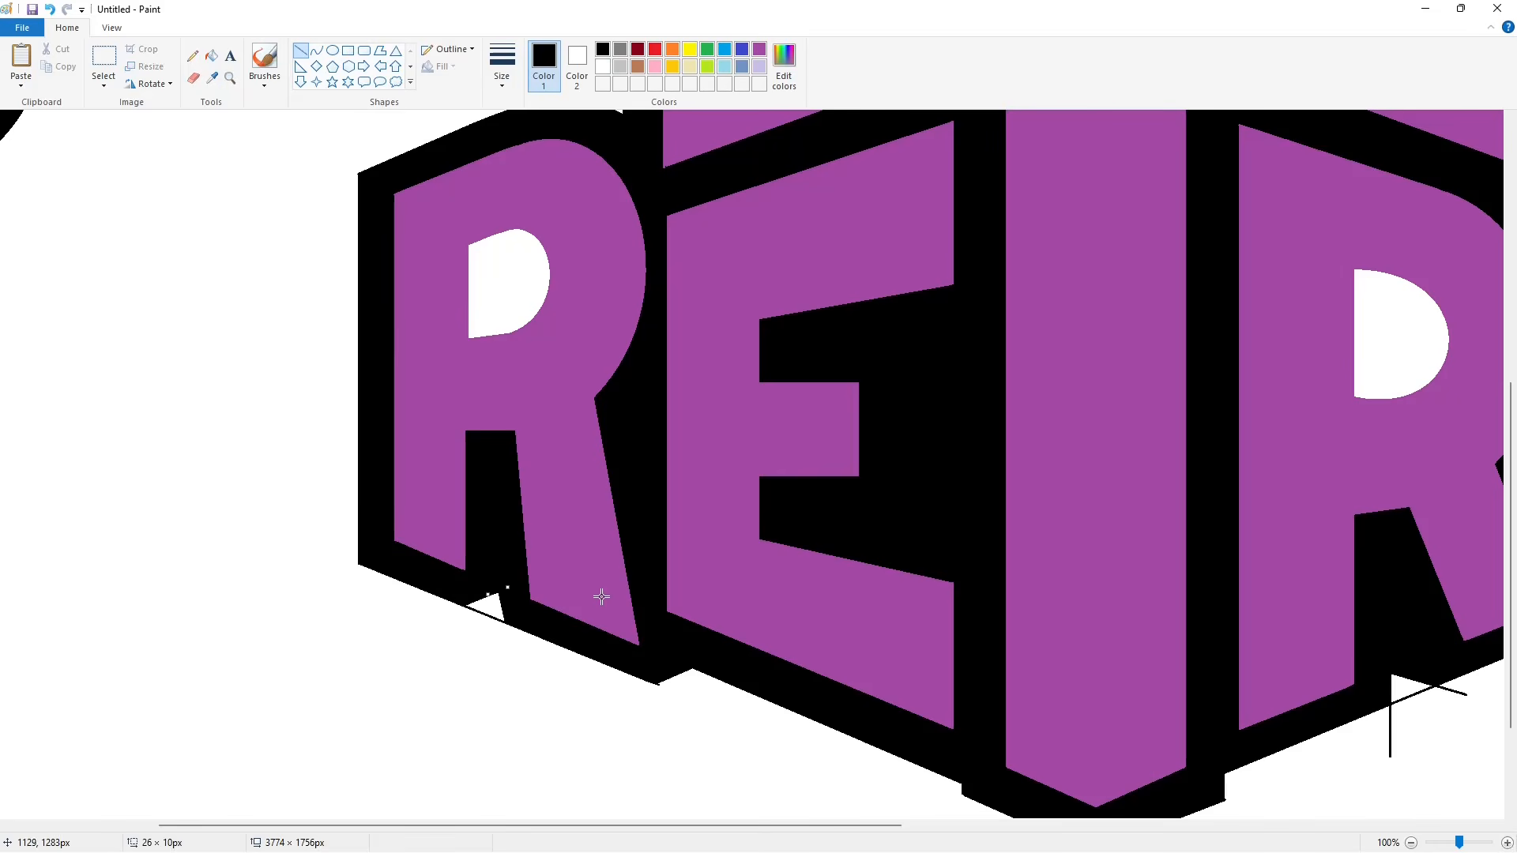
pyautogui.click(600, 597)
pyautogui.click(602, 66)
pyautogui.click(543, 802)
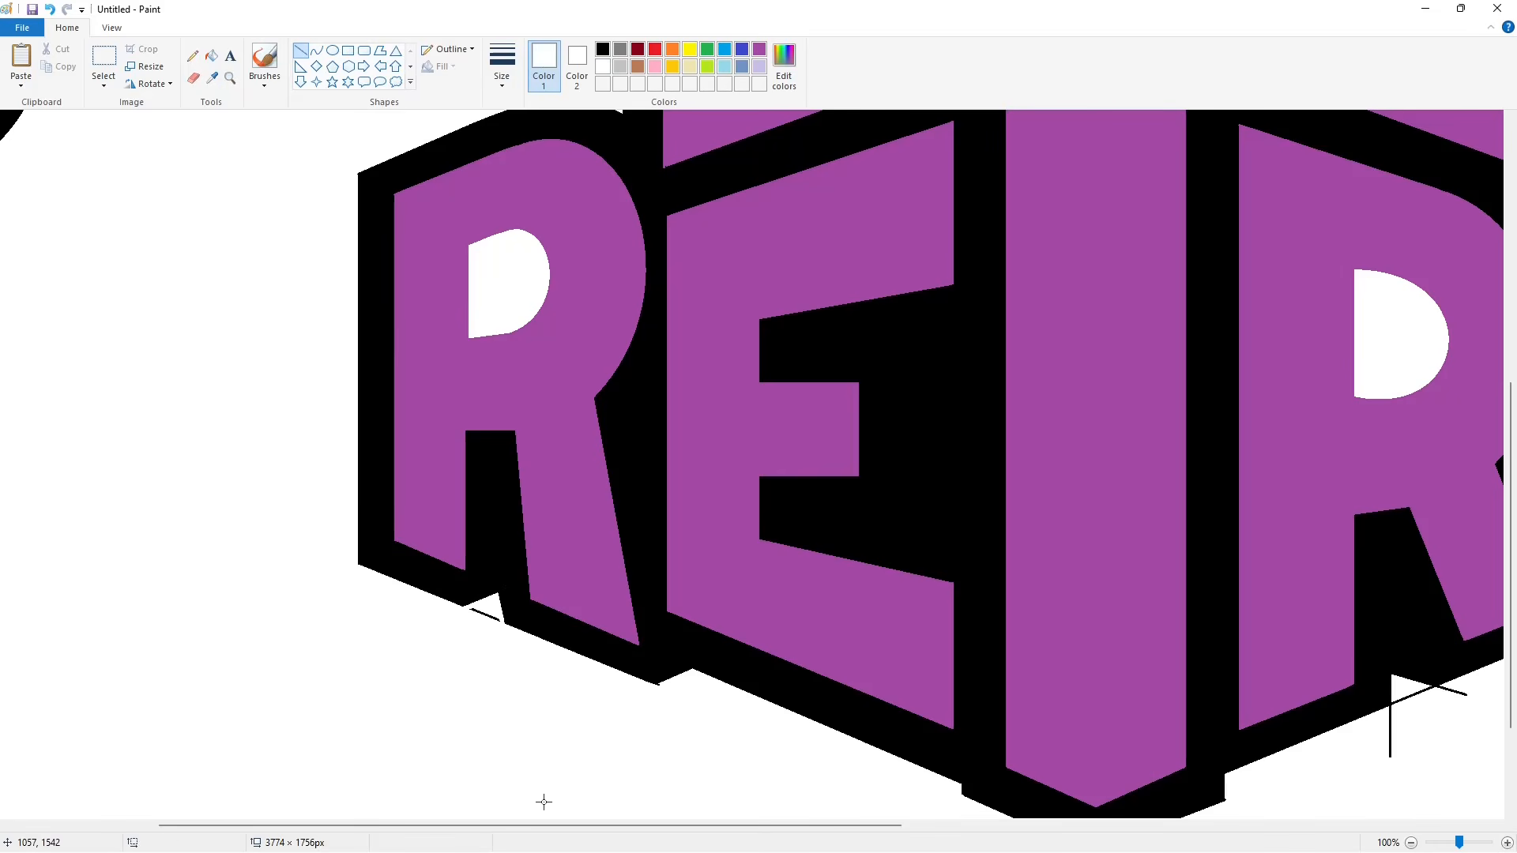
# Separate the crossing line ends below the T's lower tip with white lines and erase them
pyautogui.scroll(-2, 678, 731)
pyautogui.hscroll(4, 784, 737)
pyautogui.moveTo(781, 704); pyautogui.dragTo(783, 705)
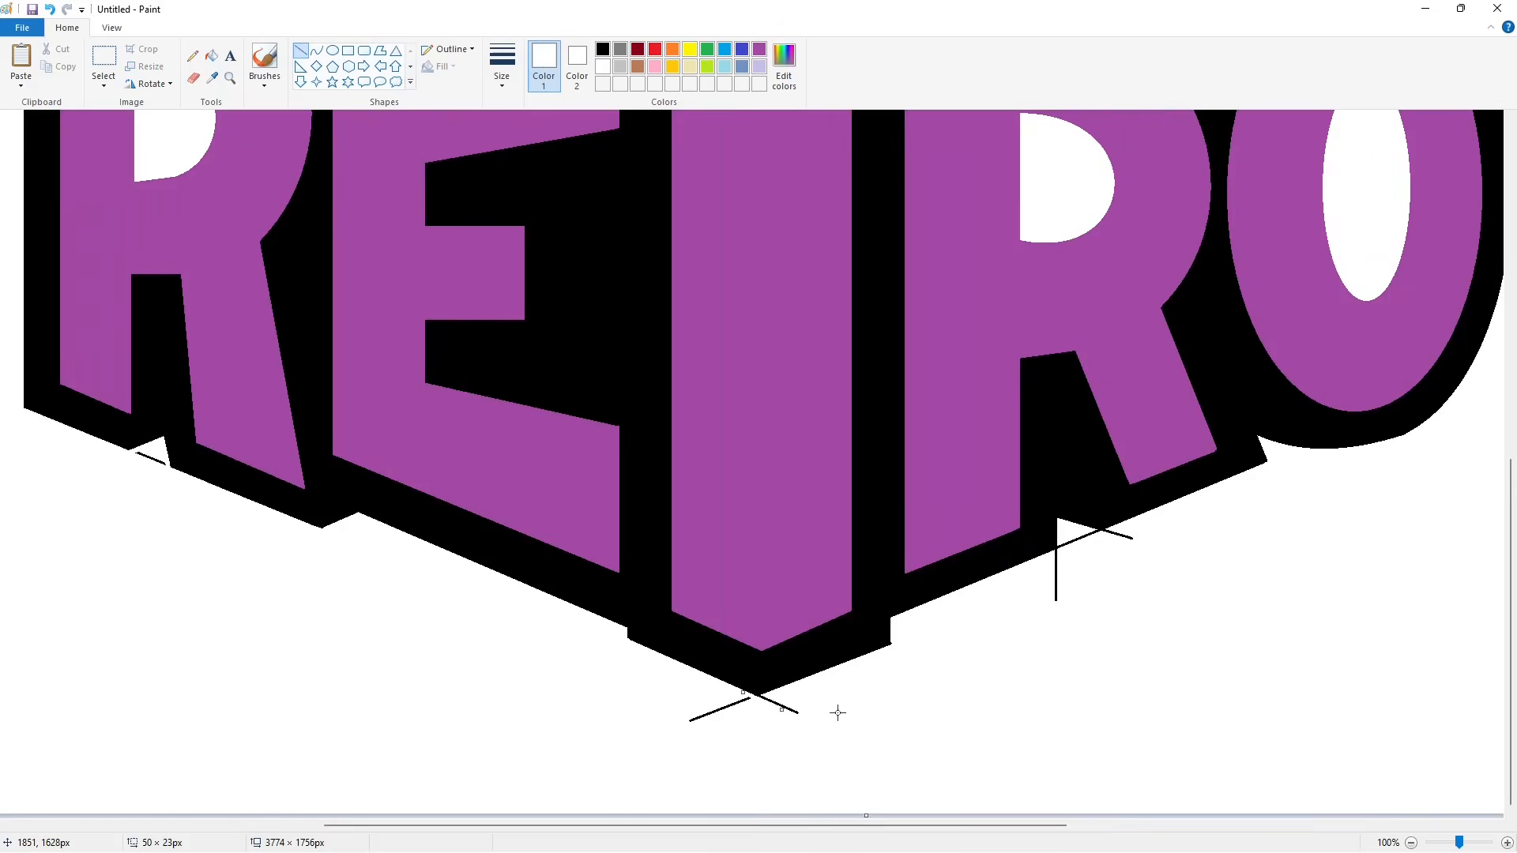
pyautogui.click(837, 712)
pyautogui.click(212, 56)
pyautogui.click(729, 706)
# Erase the base line and stray ends around the notch below the second R in white
pyautogui.click(301, 50)
pyautogui.hscroll(4, 910, 722)
pyautogui.moveTo(759, 528); pyautogui.dragTo(799, 536)
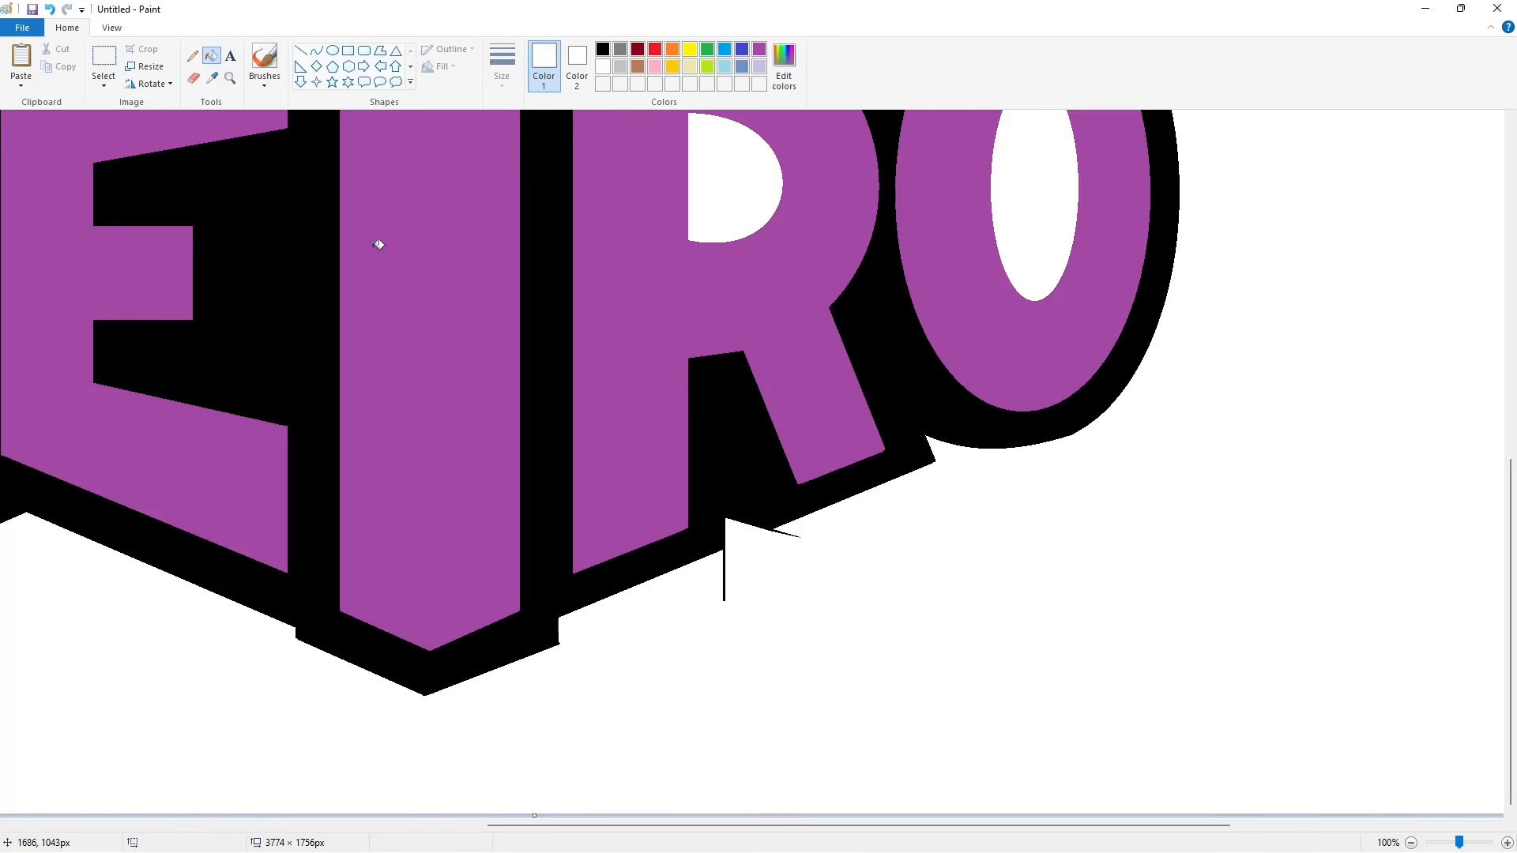
pyautogui.click(300, 49)
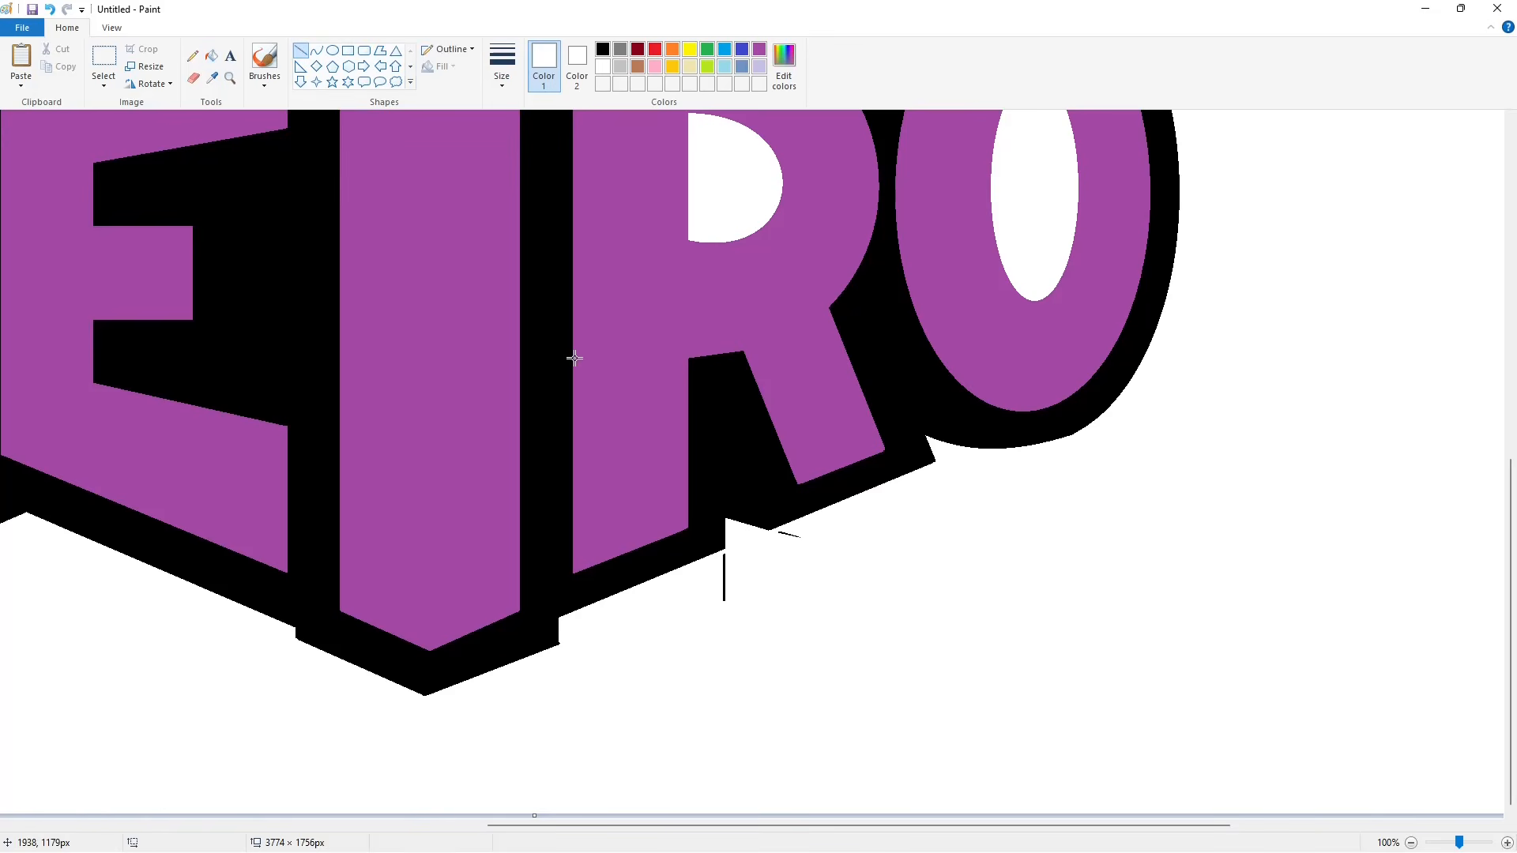
pyautogui.click(212, 56)
pyautogui.click(724, 577)
pyautogui.click(300, 49)
pyautogui.moveTo(778, 532); pyautogui.dragTo(798, 534)
# Trim the contour's lower edge beneath the O with a white line about 127 × 52 px
pyautogui.hscroll(3, 798, 534)
pyautogui.moveTo(794, 445); pyautogui.dragTo(863, 411)
pyautogui.moveTo(794, 448); pyautogui.dragTo(764, 453)
pyautogui.moveTo(814, 433); pyautogui.dragTo(814, 441)
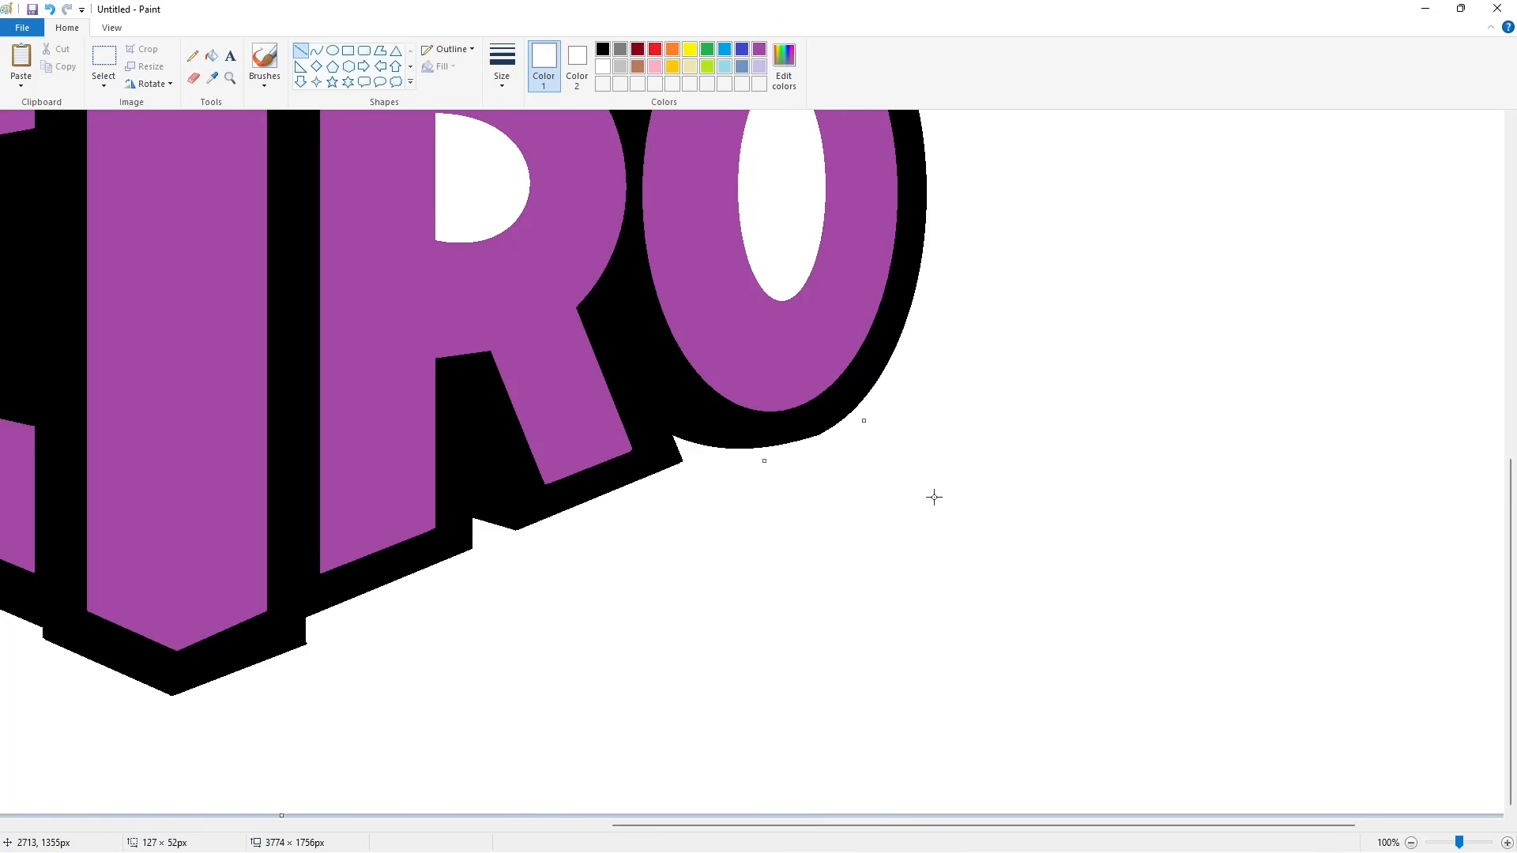
# Erase the two crossing line ends above the T's top peak with white fill
pyautogui.scroll(5, 1098, 590)
pyautogui.scroll(2, 688, 464)
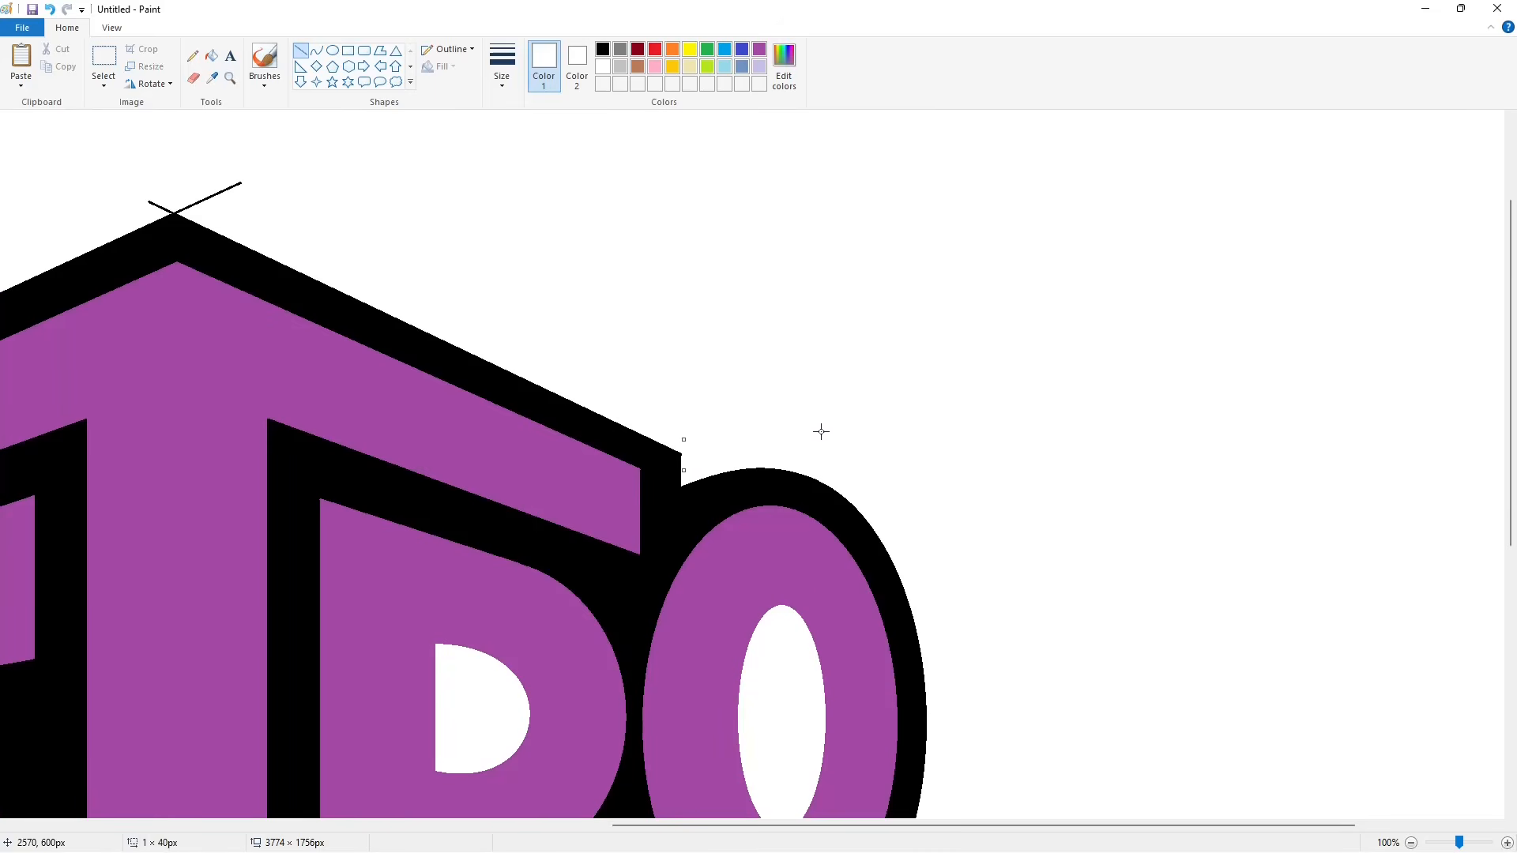
pyautogui.hscroll(-5, 698, 794)
pyautogui.scroll(2, 699, 789)
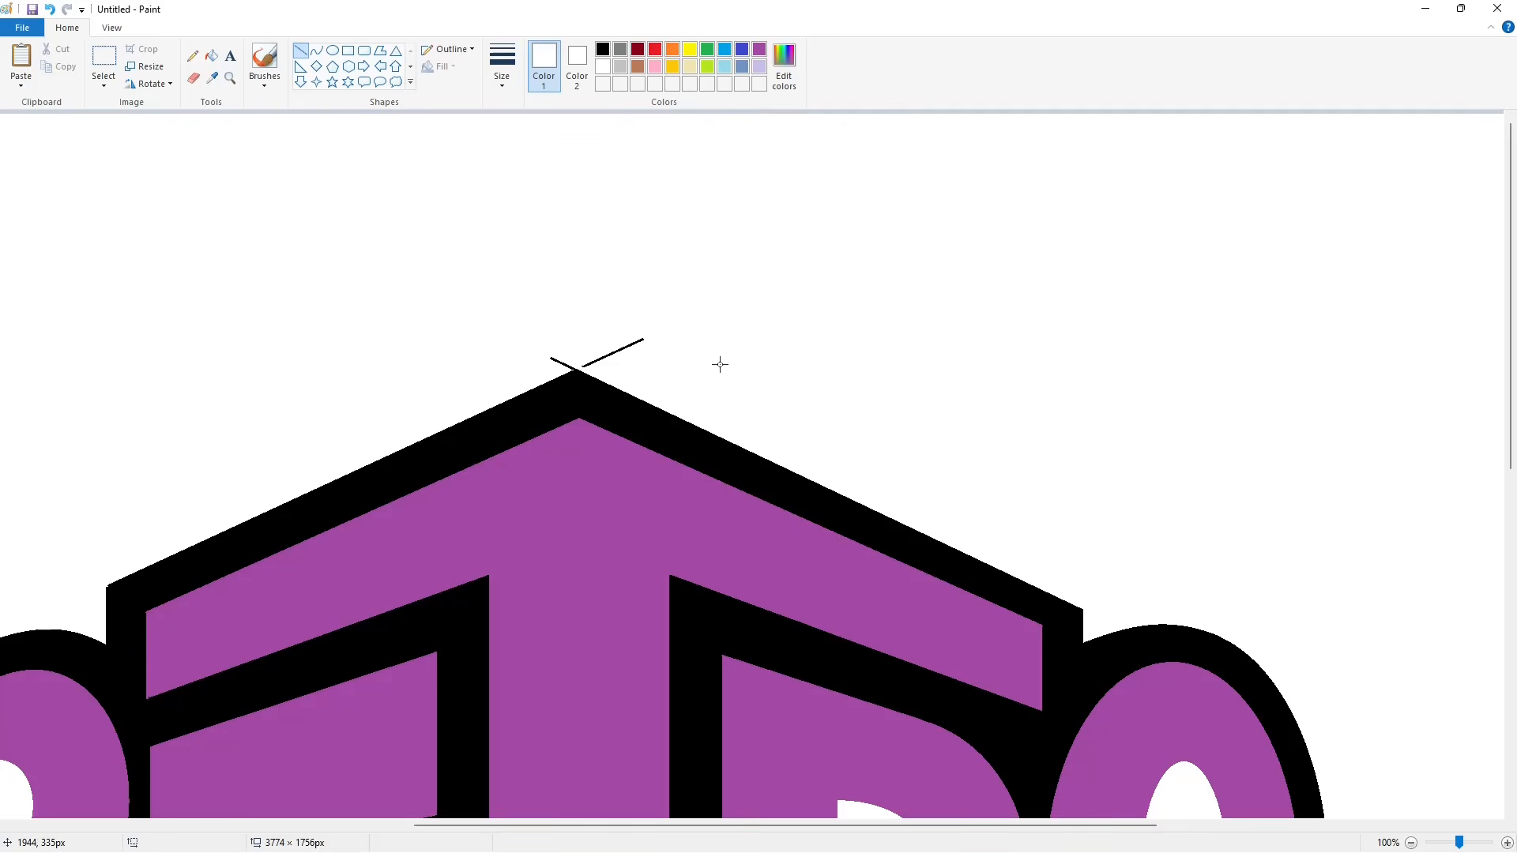
pyautogui.click(211, 56)
pyautogui.click(642, 340)
pyautogui.click(300, 50)
pyautogui.click(212, 55)
pyautogui.click(560, 362)
# Touch up the contour corner at the outer end of the T's left arm with short black and white lines
pyautogui.moveTo(625, 826); pyautogui.dragTo(386, 826)
pyautogui.click(300, 50)
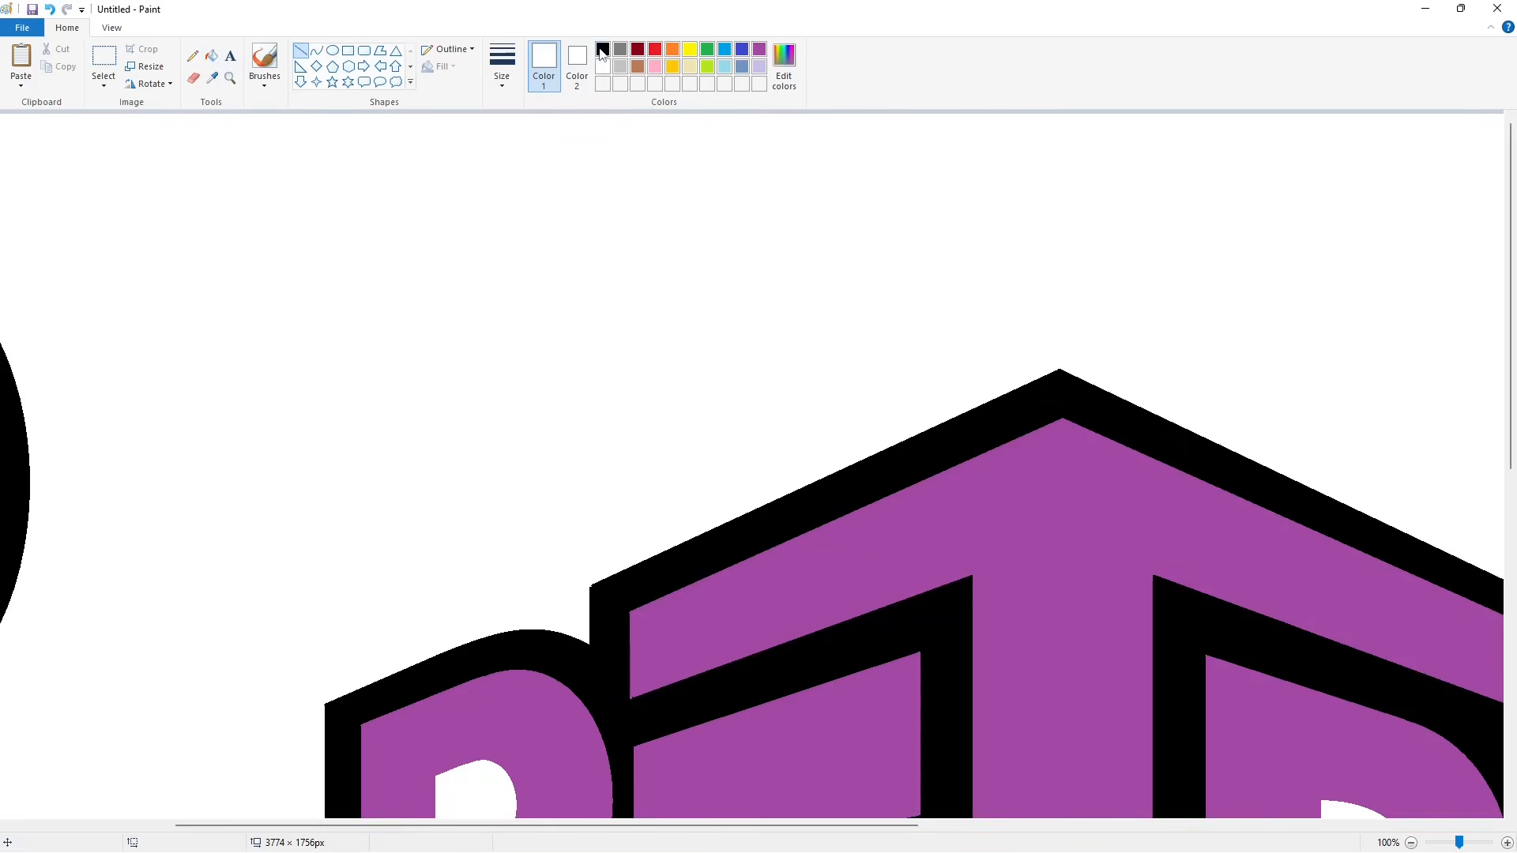
pyautogui.click(602, 49)
pyautogui.moveTo(589, 587)
pyautogui.mouseDown()
pyautogui.moveTo(605, 581)
pyautogui.moveTo(587, 549)
pyautogui.mouseUp()
pyautogui.click(682, 574)
pyautogui.click(602, 66)
pyautogui.click(718, 579)
# Trim the contour's outer edge beside the first R in white and erase the stray fragment below its notch
pyautogui.scroll(-3, 478, 654)
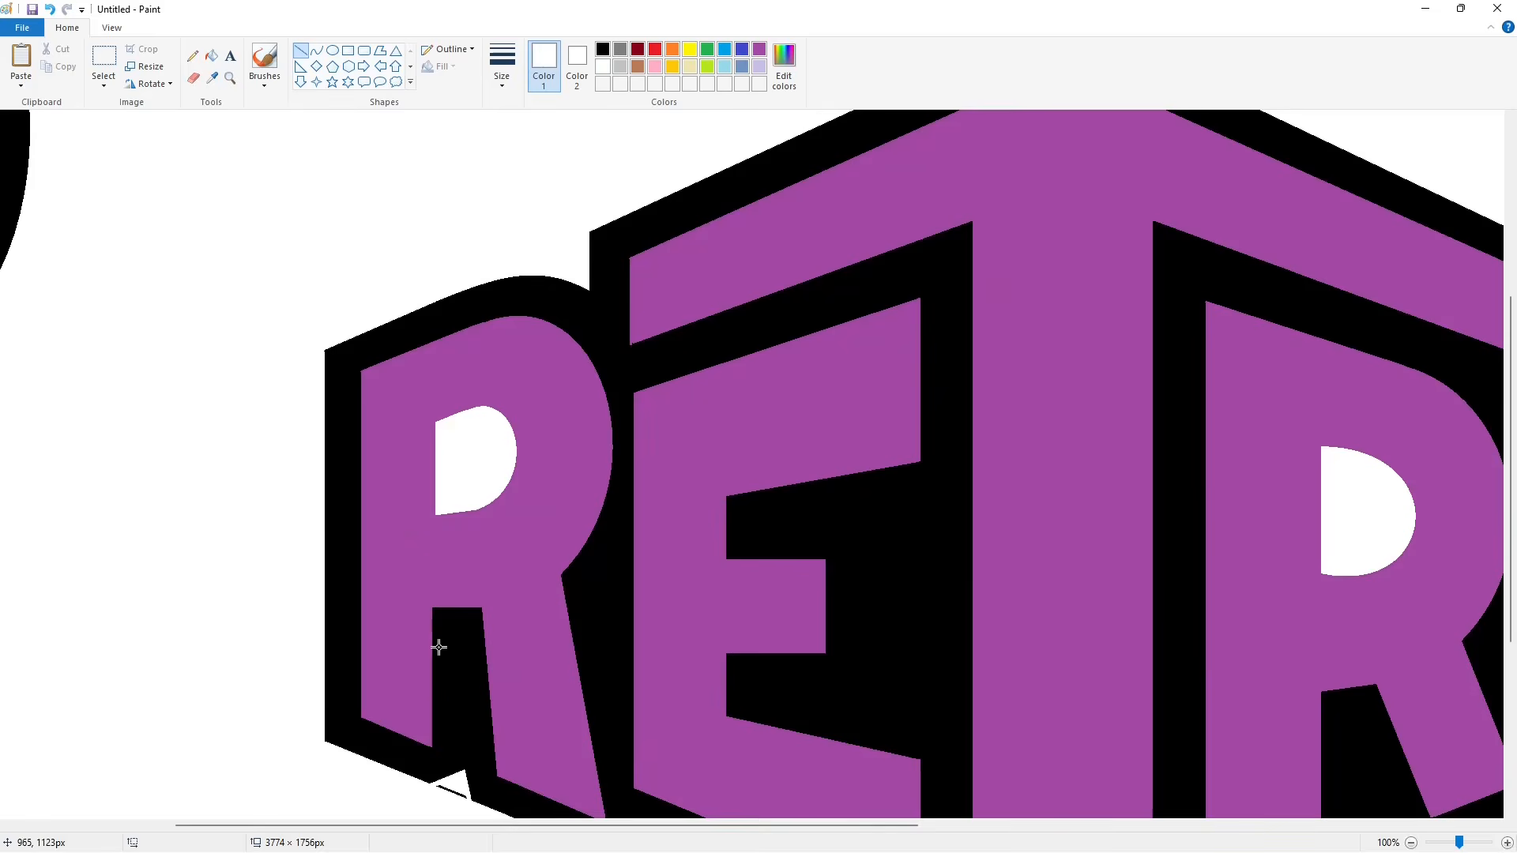
pyautogui.moveTo(318, 366); pyautogui.dragTo(318, 340)
pyautogui.scroll(-2, 569, 600)
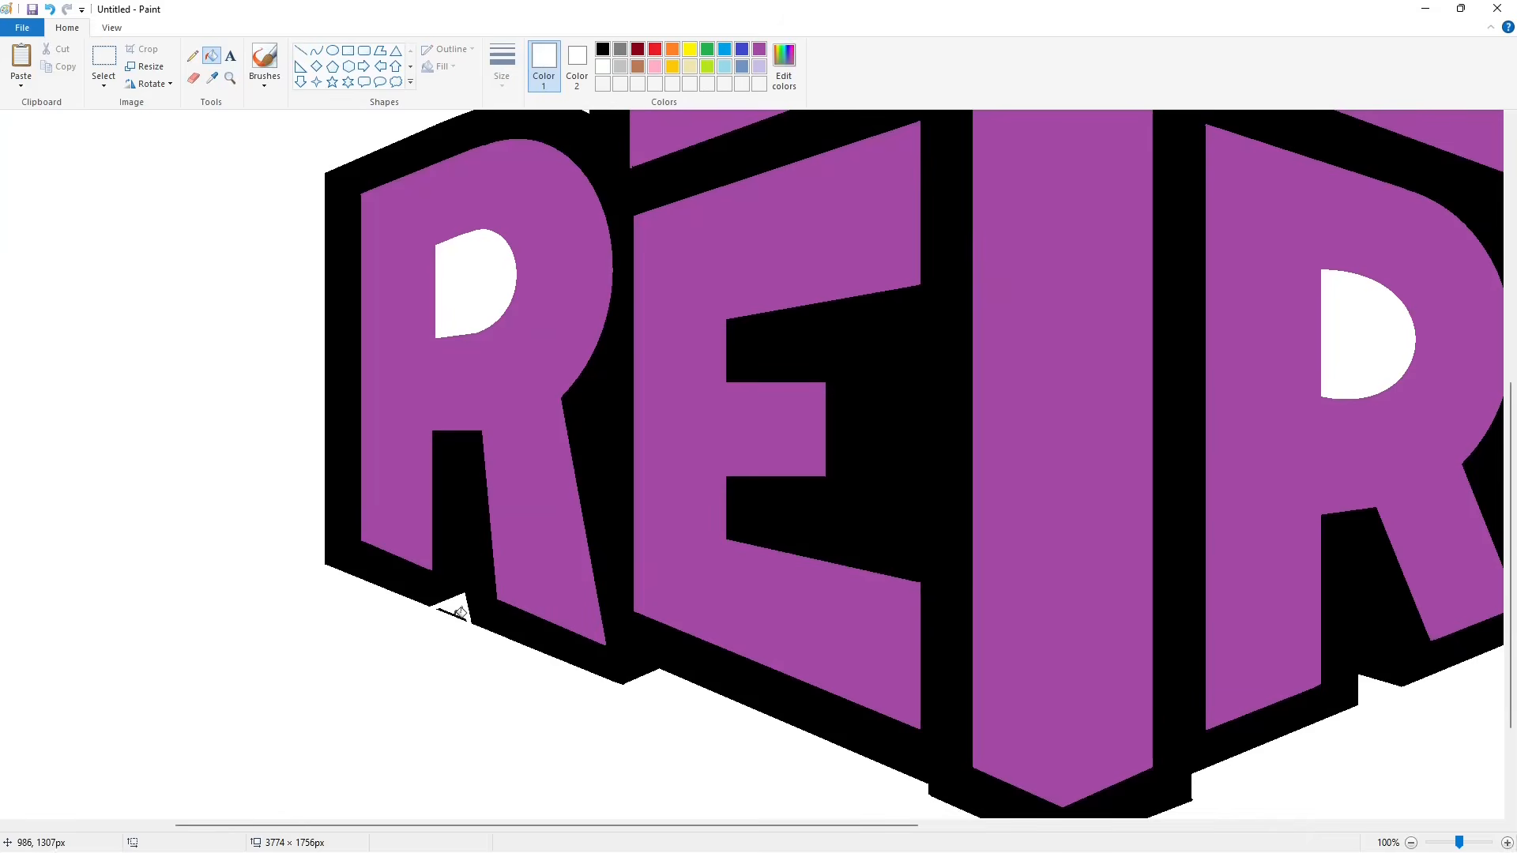
pyautogui.scroll(-2, 1154, 719)
# Erase the leftover black shapes beside the first R with white fill
pyautogui.scroll(8, 1240, 659)
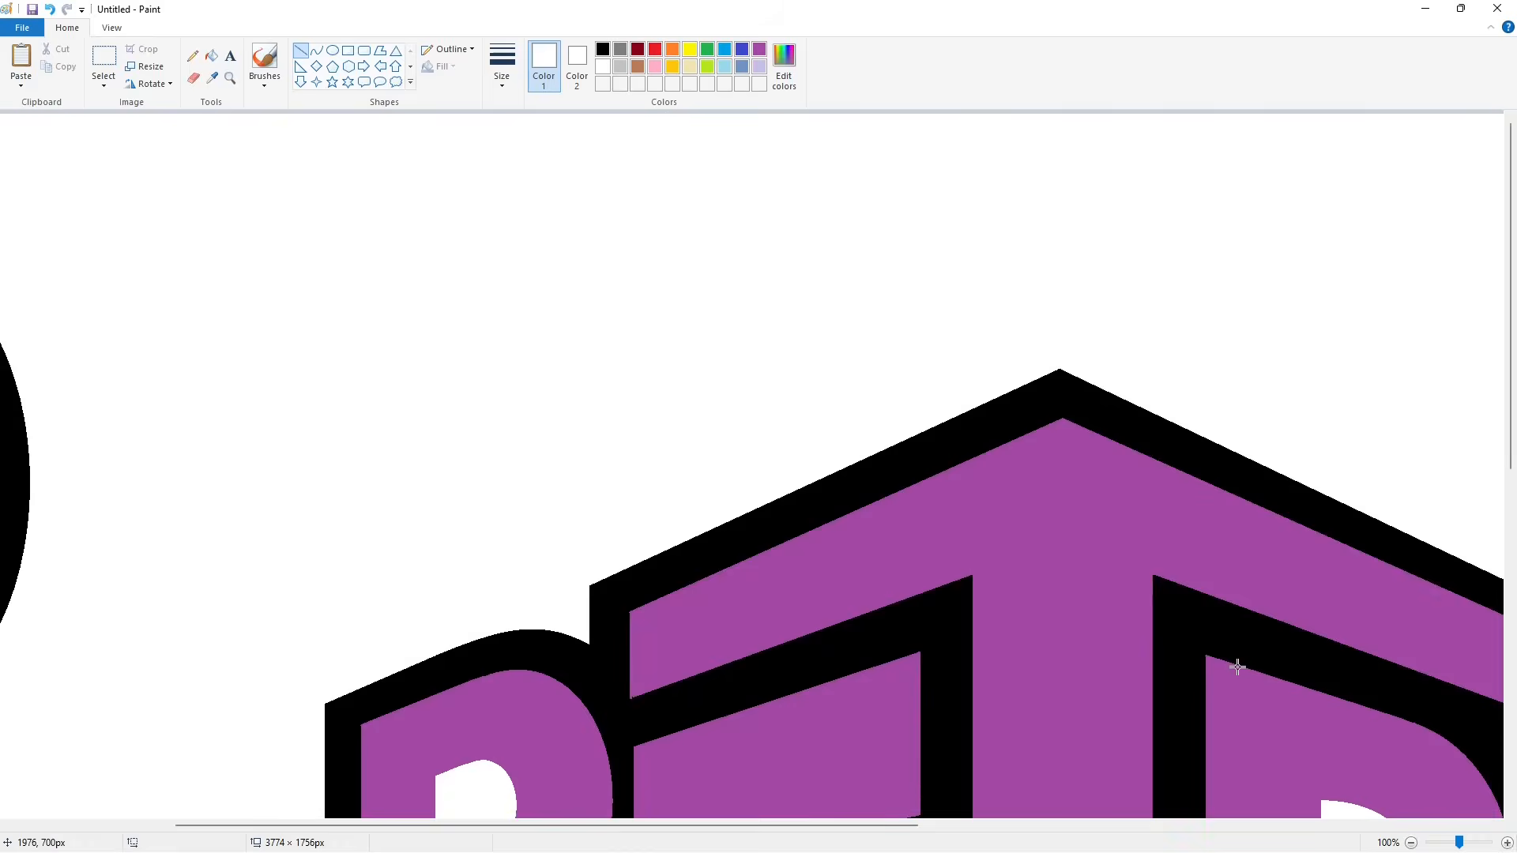
pyautogui.scroll(-1, 1235, 667)
pyautogui.click(212, 55)
pyautogui.click(38, 178)
pyautogui.click(75, 261)
pyautogui.click(32, 371)
pyautogui.click(68, 434)
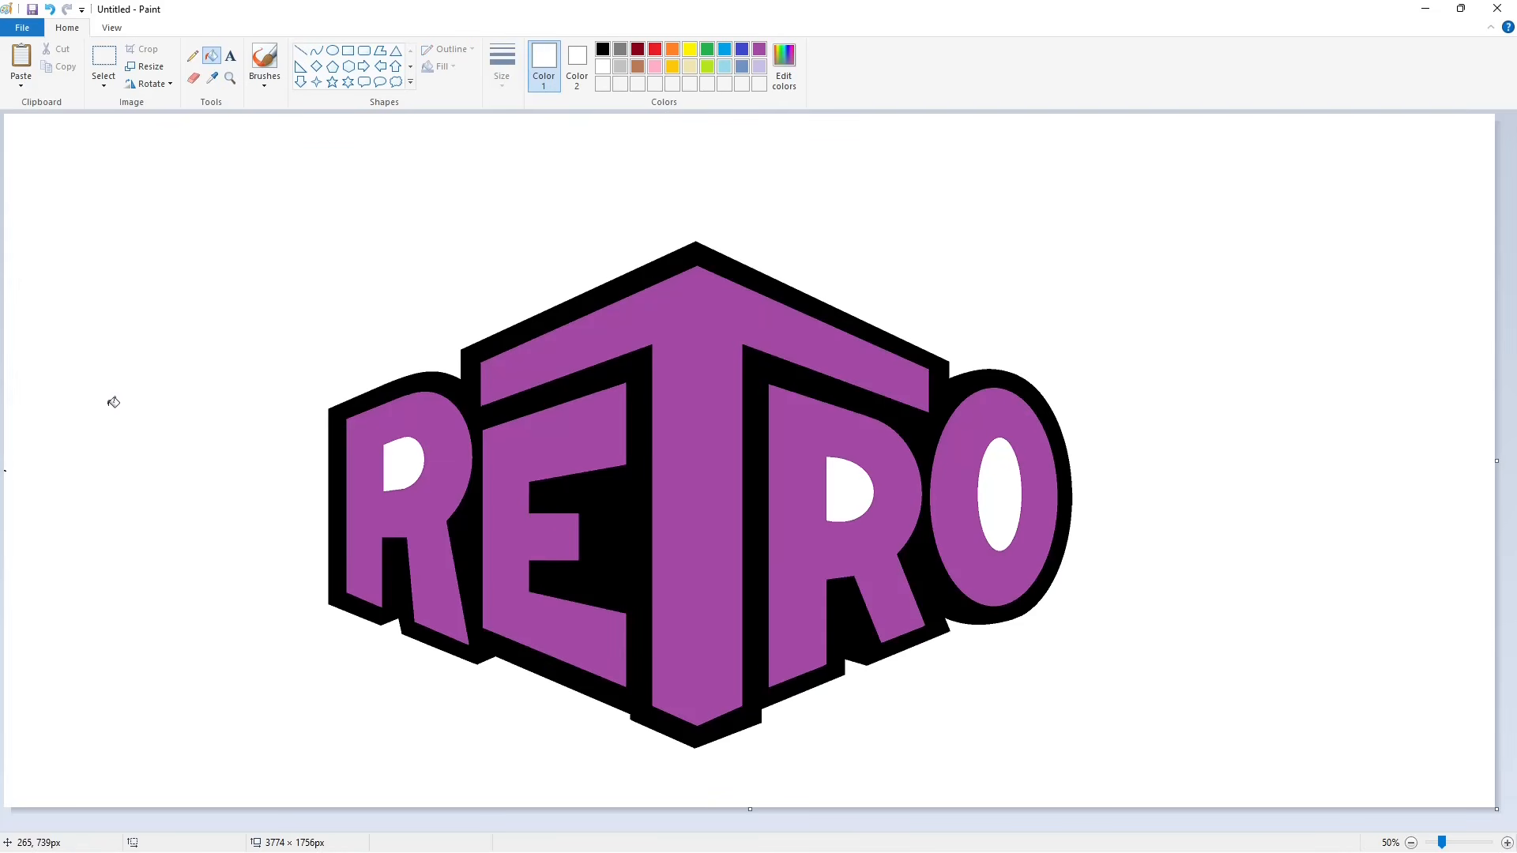
pyautogui.click(193, 78)
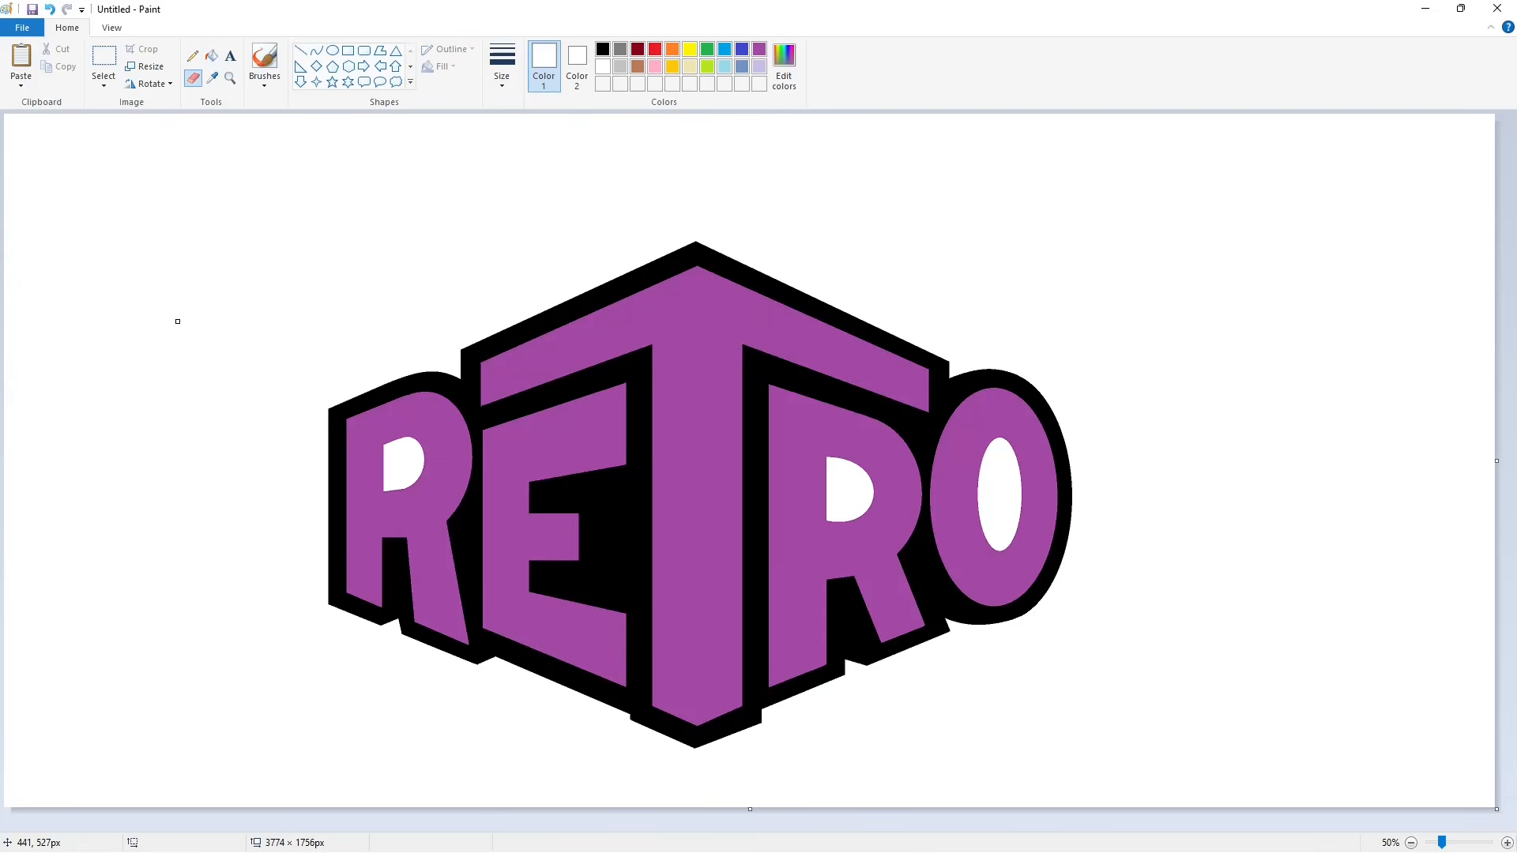
# Outline a slanted black crossbar about 259 × 157 px above the first R with the Polygon tool
pyautogui.click(300, 50)
pyautogui.click(602, 49)
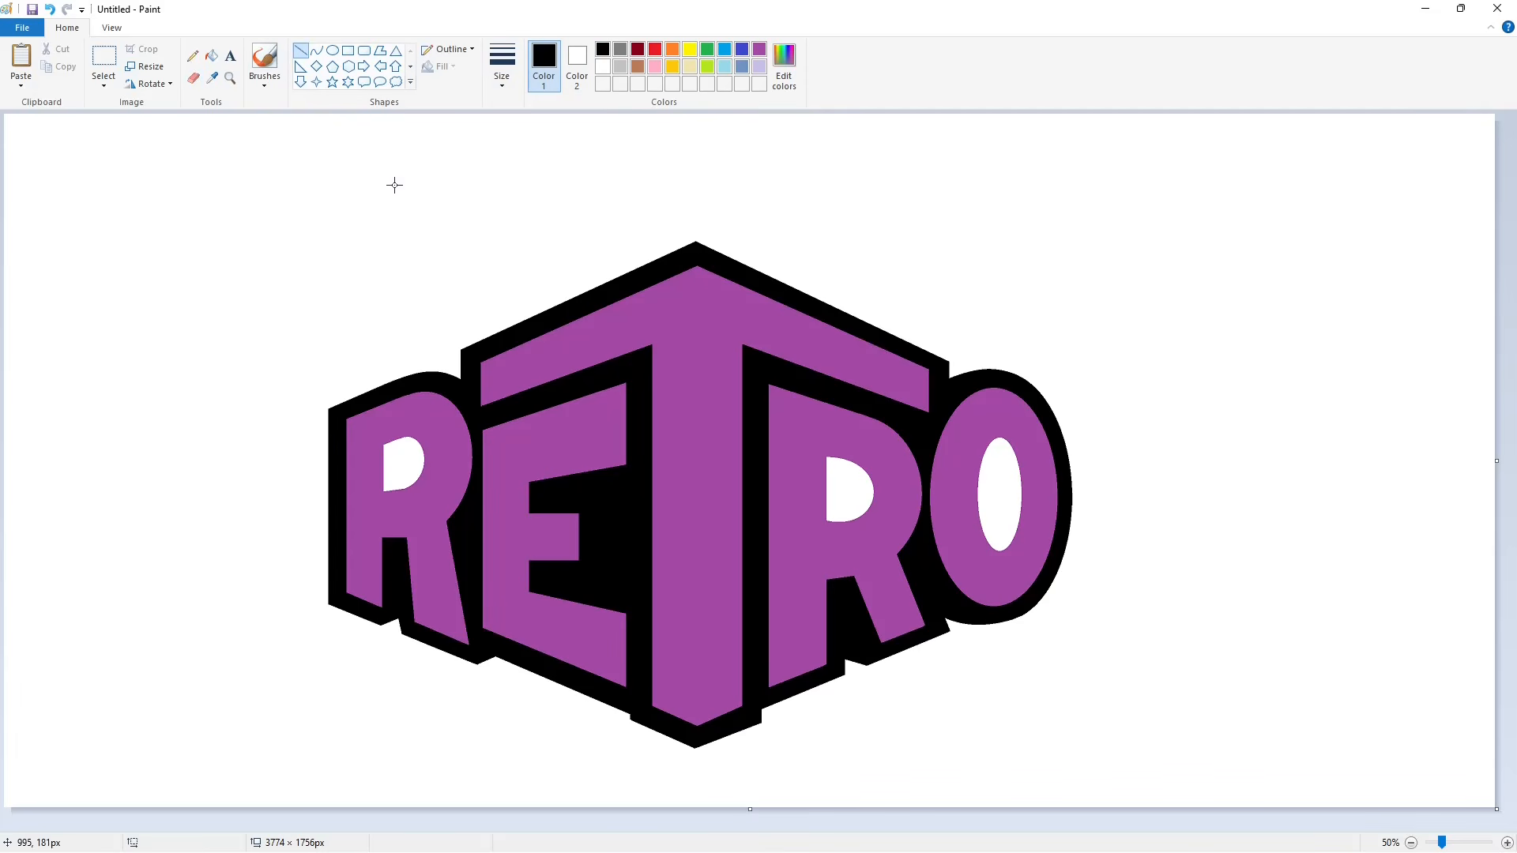
pyautogui.moveTo(295, 318); pyautogui.dragTo(390, 269)
pyautogui.hotkey('ctrl', 'z')
pyautogui.click(380, 51)
pyautogui.moveTo(294, 321); pyautogui.dragTo(390, 270)
pyautogui.click(301, 332)
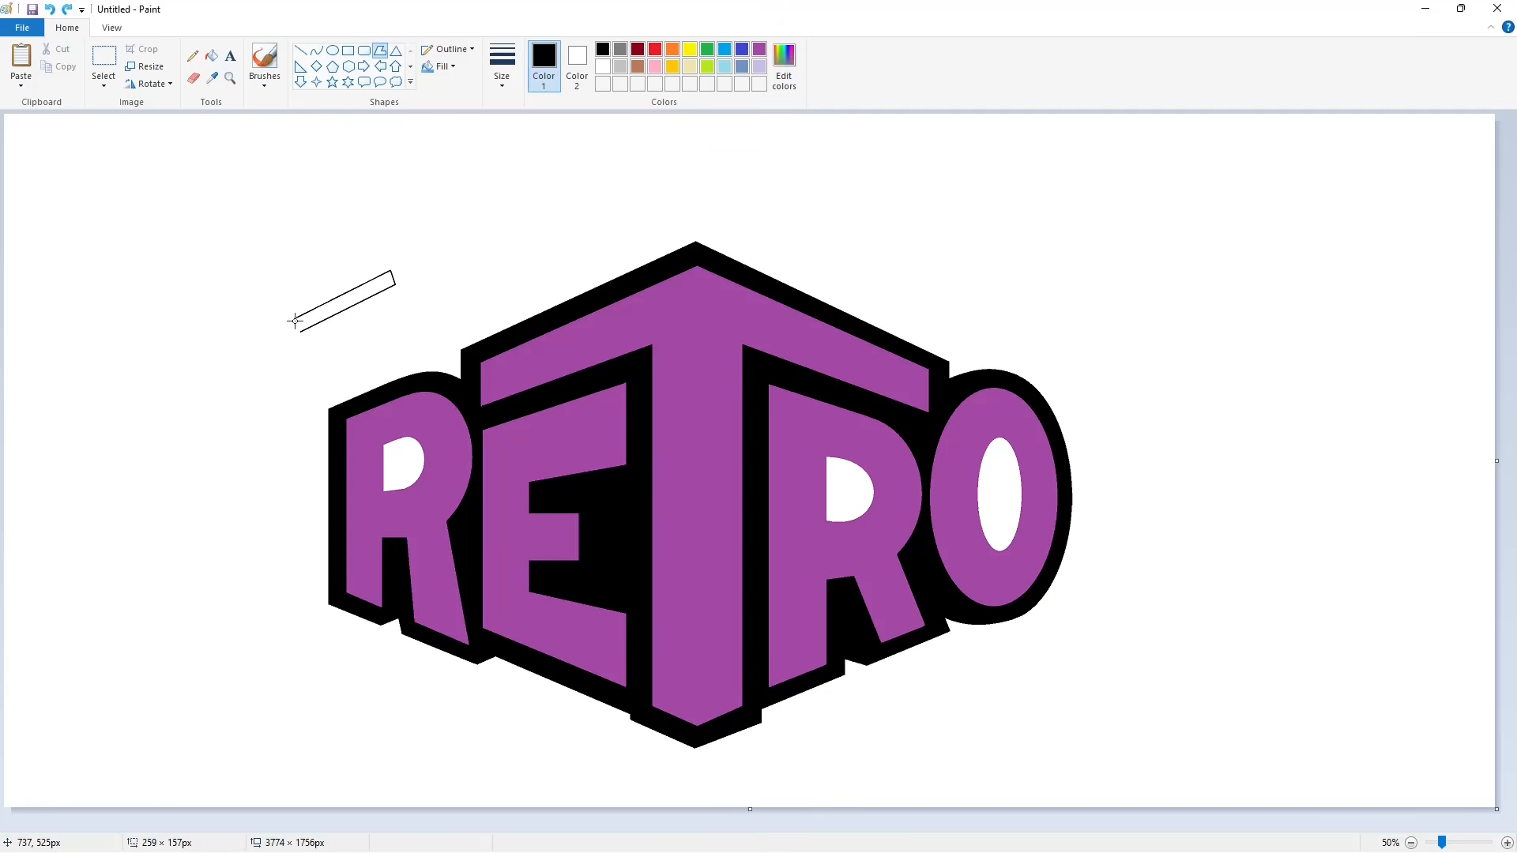
pyautogui.click(293, 320)
# Add a slanted stem polygon below the crossbar and fill the small T black
pyautogui.moveTo(327, 320); pyautogui.dragTo(350, 365)
pyautogui.click(369, 356)
pyautogui.click(347, 310)
pyautogui.click(327, 319)
pyautogui.click(211, 55)
pyautogui.click(347, 338)
pyautogui.click(363, 293)
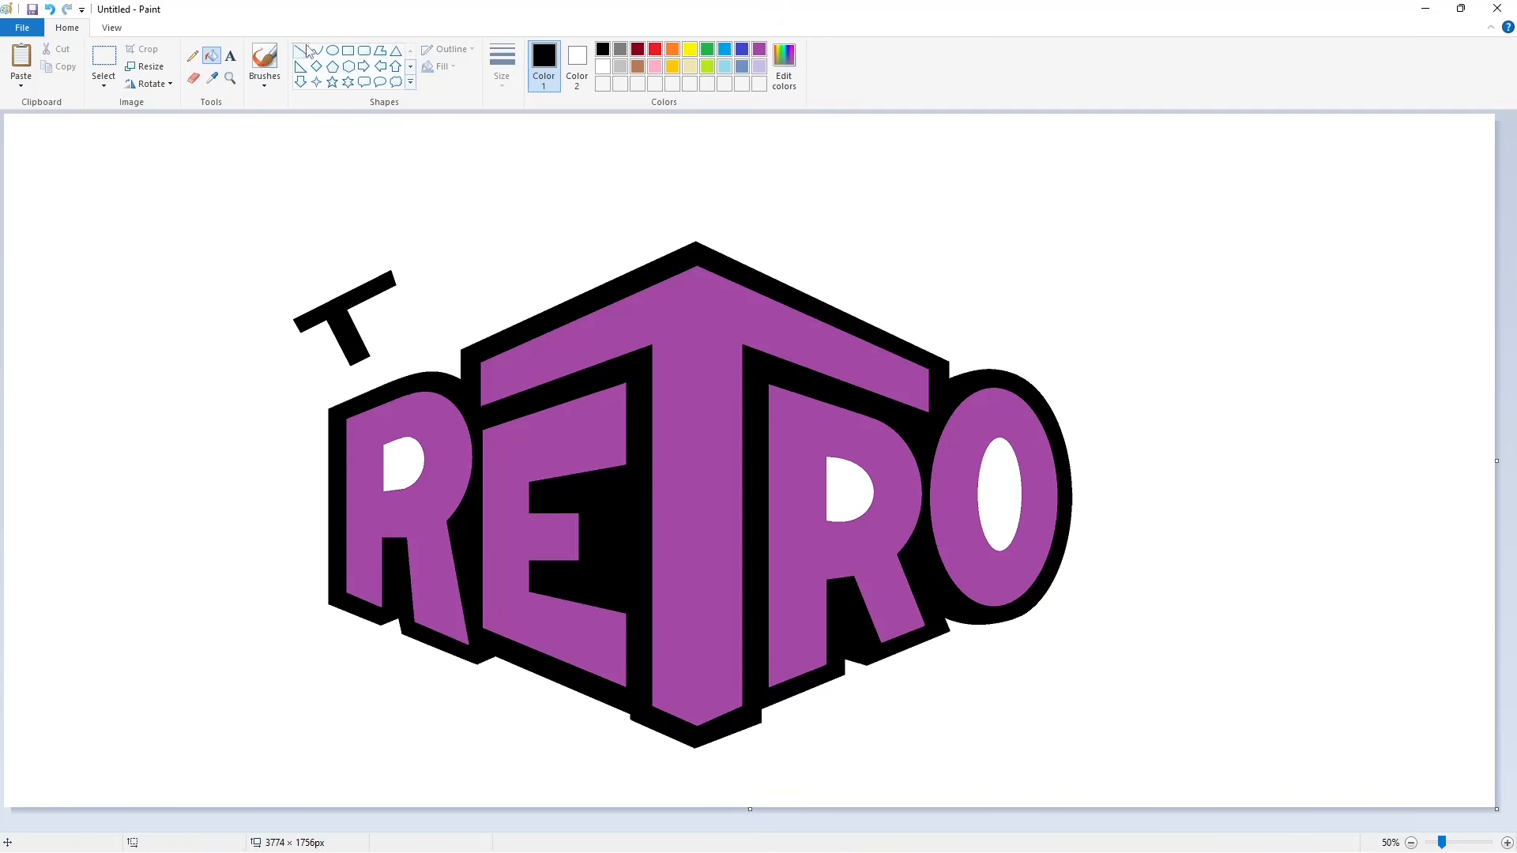
# Draw a small slanted E polygon under the small T's crossbar, beside its stem, and fill it black
pyautogui.click(380, 50)
pyautogui.moveTo(365, 320); pyautogui.dragTo(390, 302)
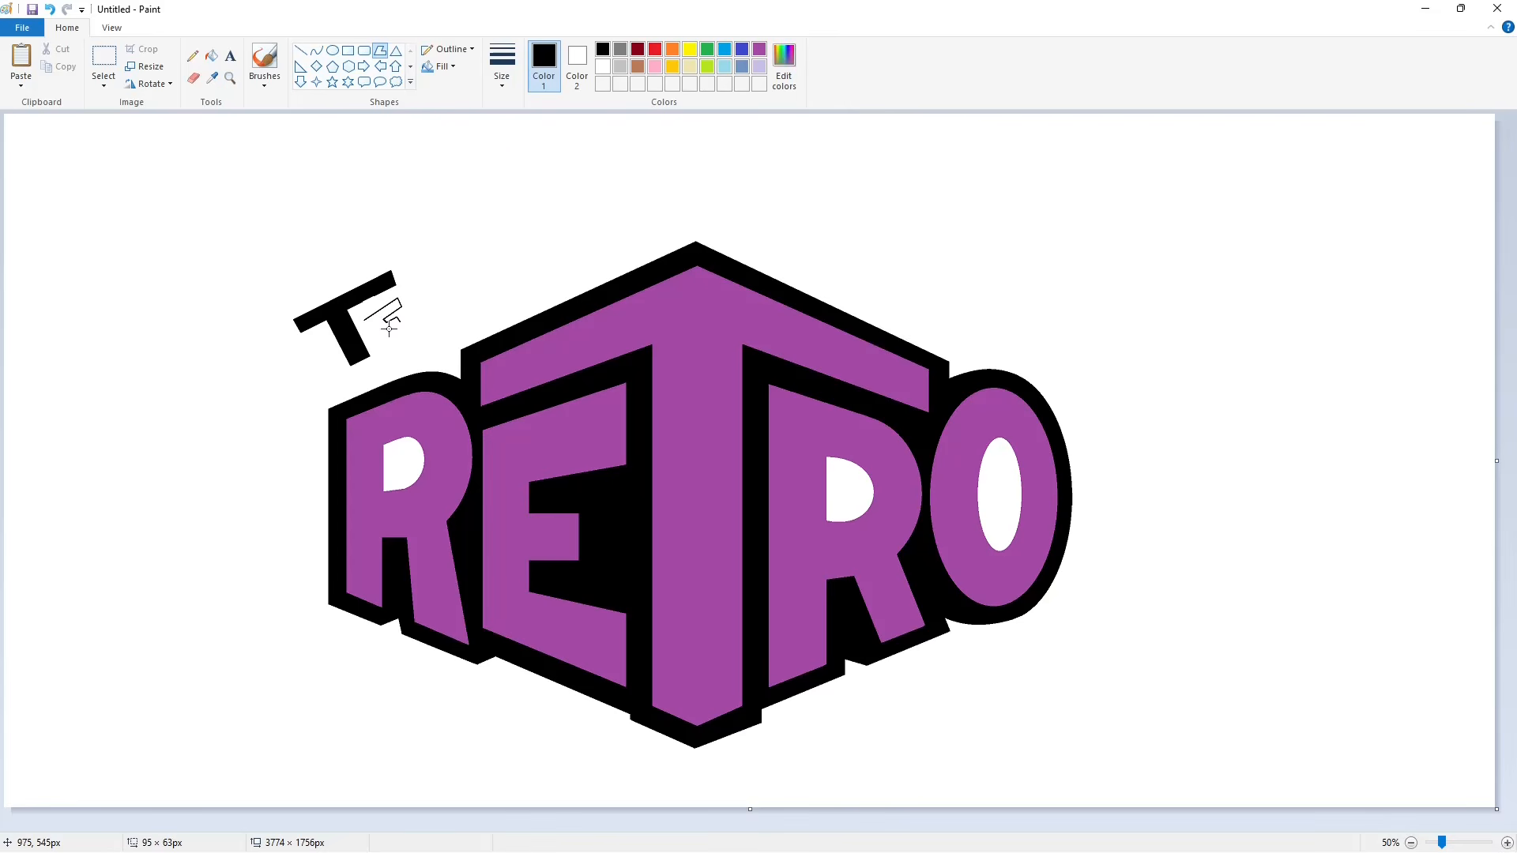
pyautogui.click(407, 329)
pyautogui.click(382, 350)
pyautogui.click(365, 320)
pyautogui.click(211, 56)
pyautogui.click(375, 334)
# Draw a slanted L polygon after the small E and fill it black
pyautogui.click(380, 50)
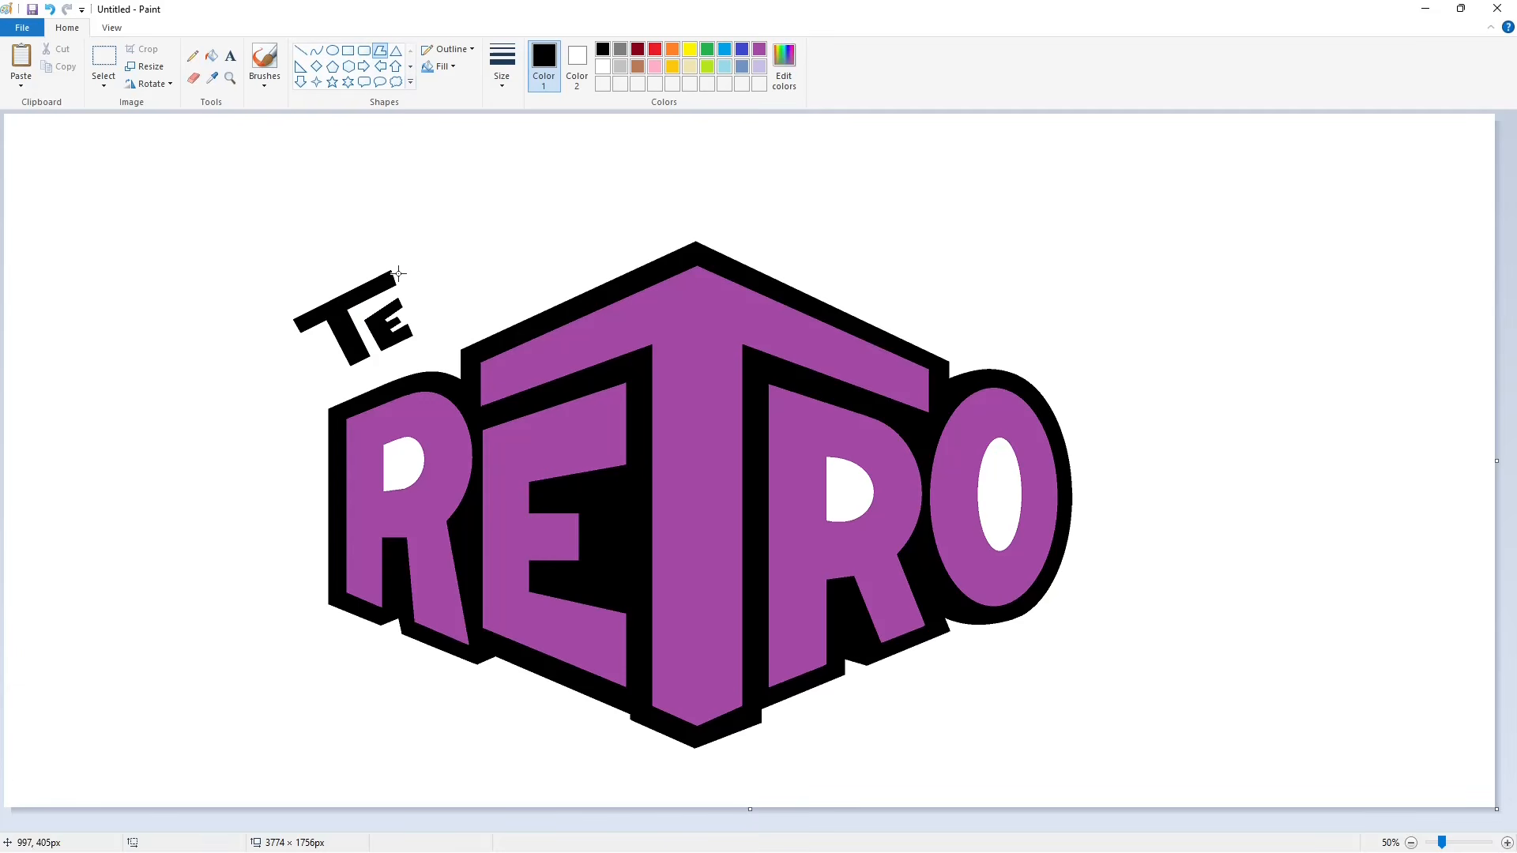
pyautogui.moveTo(399, 273); pyautogui.dragTo(425, 333)
pyautogui.click(483, 307)
pyautogui.click(418, 265)
pyautogui.click(211, 55)
pyautogui.click(425, 282)
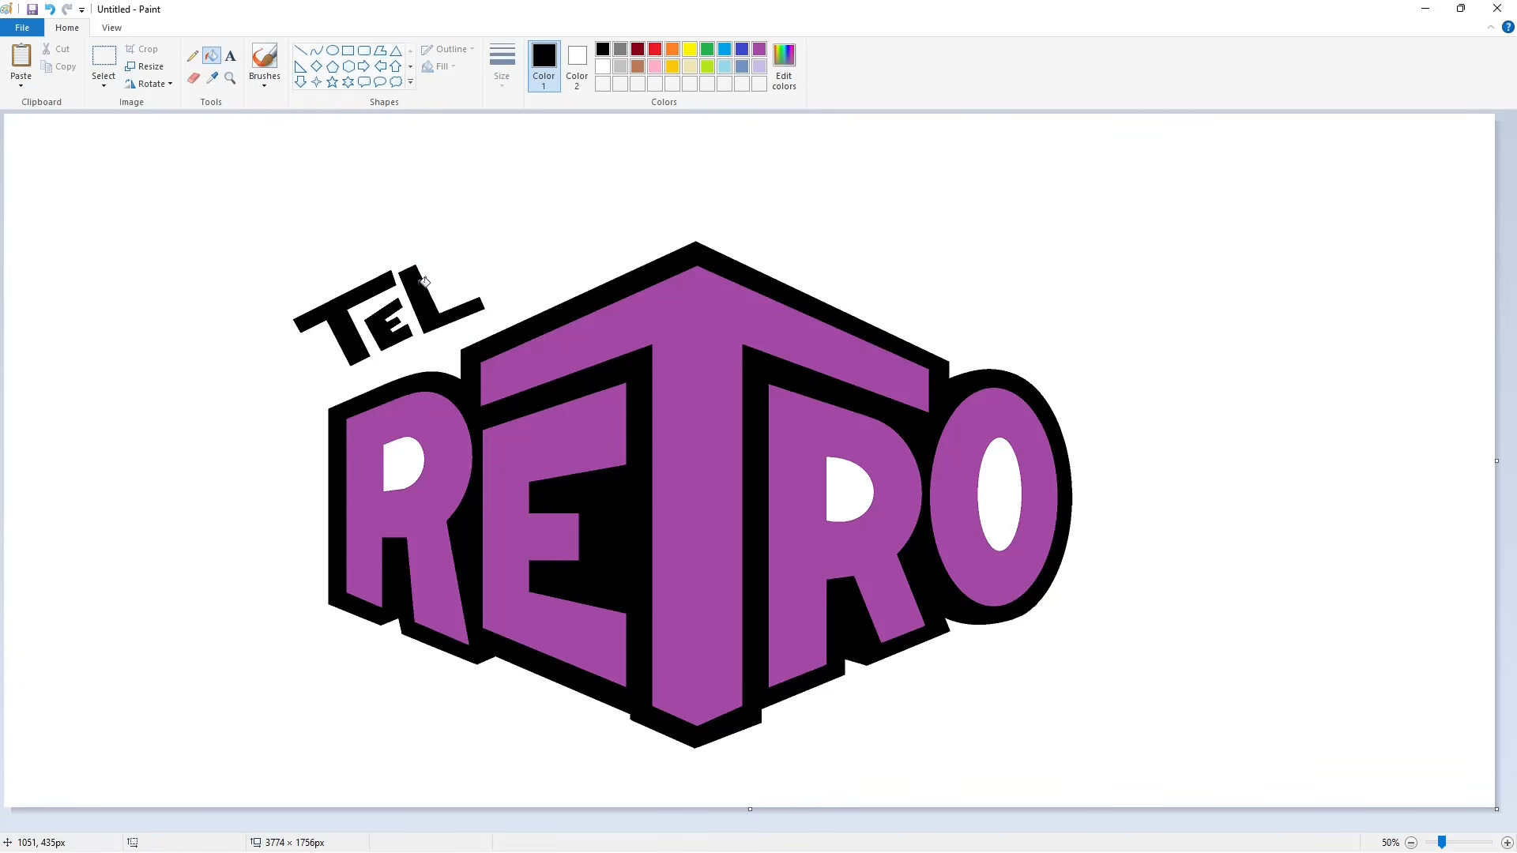
# Draw a second small slanted E polygon resting on the L's foot and fill it black
pyautogui.click(380, 50)
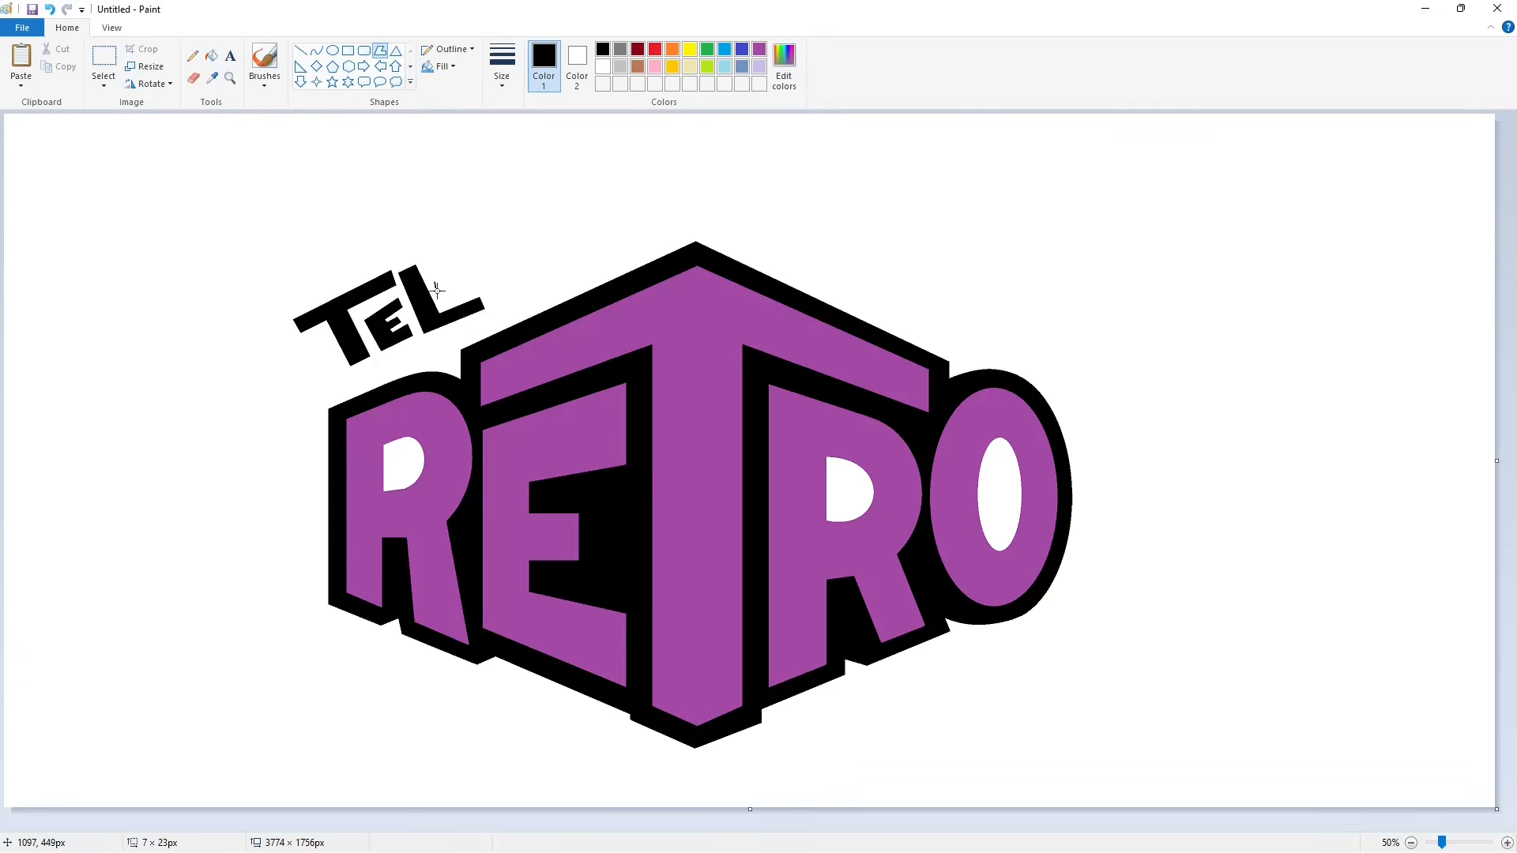
pyautogui.moveTo(437, 291); pyautogui.dragTo(444, 307)
pyautogui.click(476, 292)
pyautogui.click(435, 280)
pyautogui.click(211, 55)
pyautogui.click(446, 294)
# Draw a slanted crossbar polygon above the second small E for another T and fill it black
pyautogui.click(380, 50)
pyautogui.moveTo(424, 255); pyautogui.dragTo(532, 204)
pyautogui.click(428, 262)
pyautogui.click(211, 56)
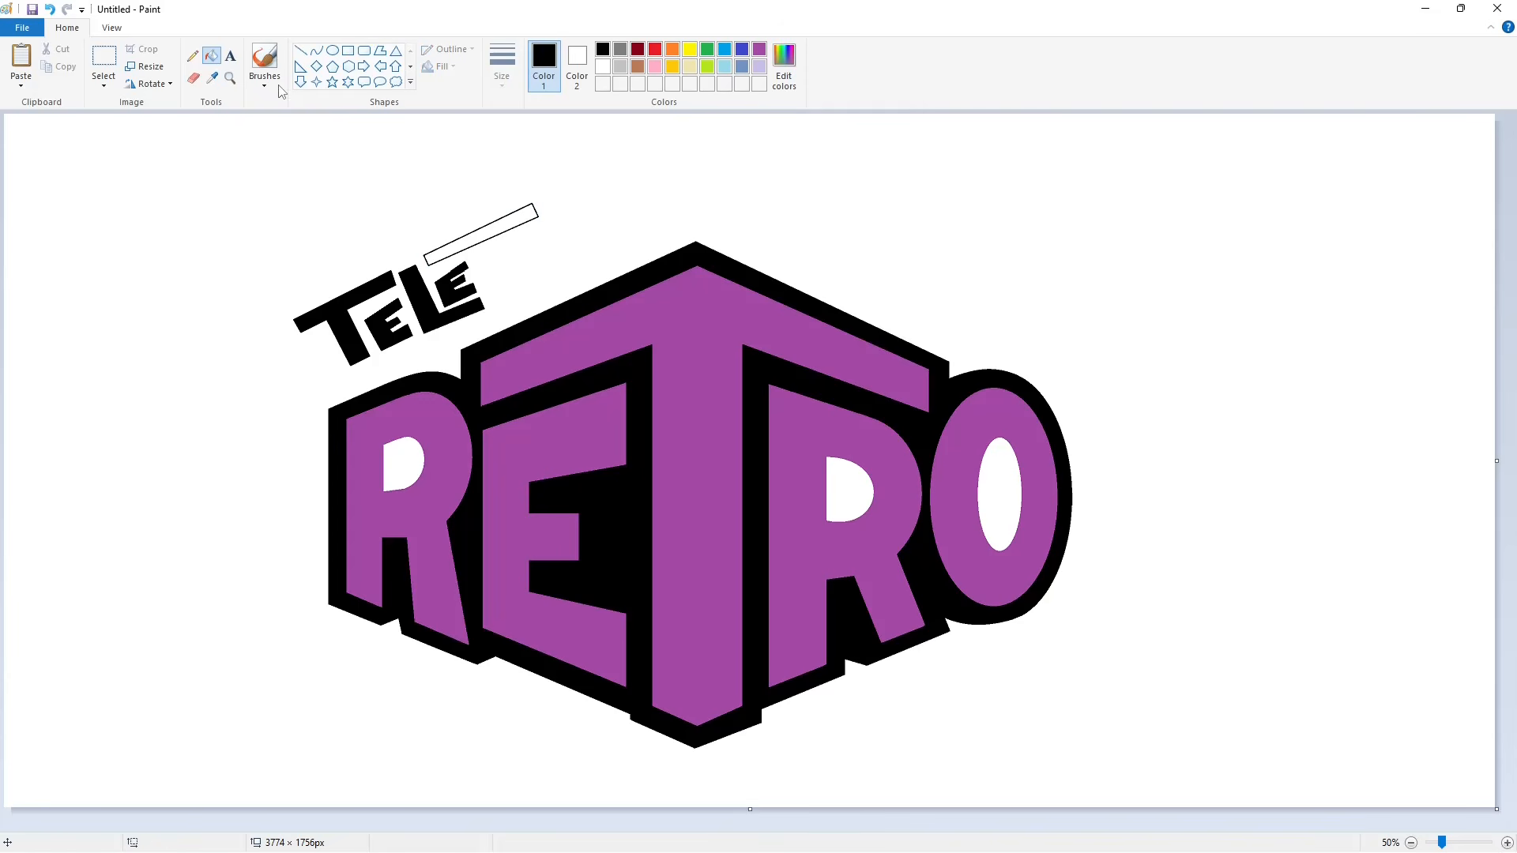
pyautogui.click(474, 234)
# Add a slanted stem about 109 × 139 px below the second crossbar and fill it black
pyautogui.click(381, 51)
pyautogui.moveTo(472, 244); pyautogui.dragTo(500, 298)
pyautogui.click(516, 289)
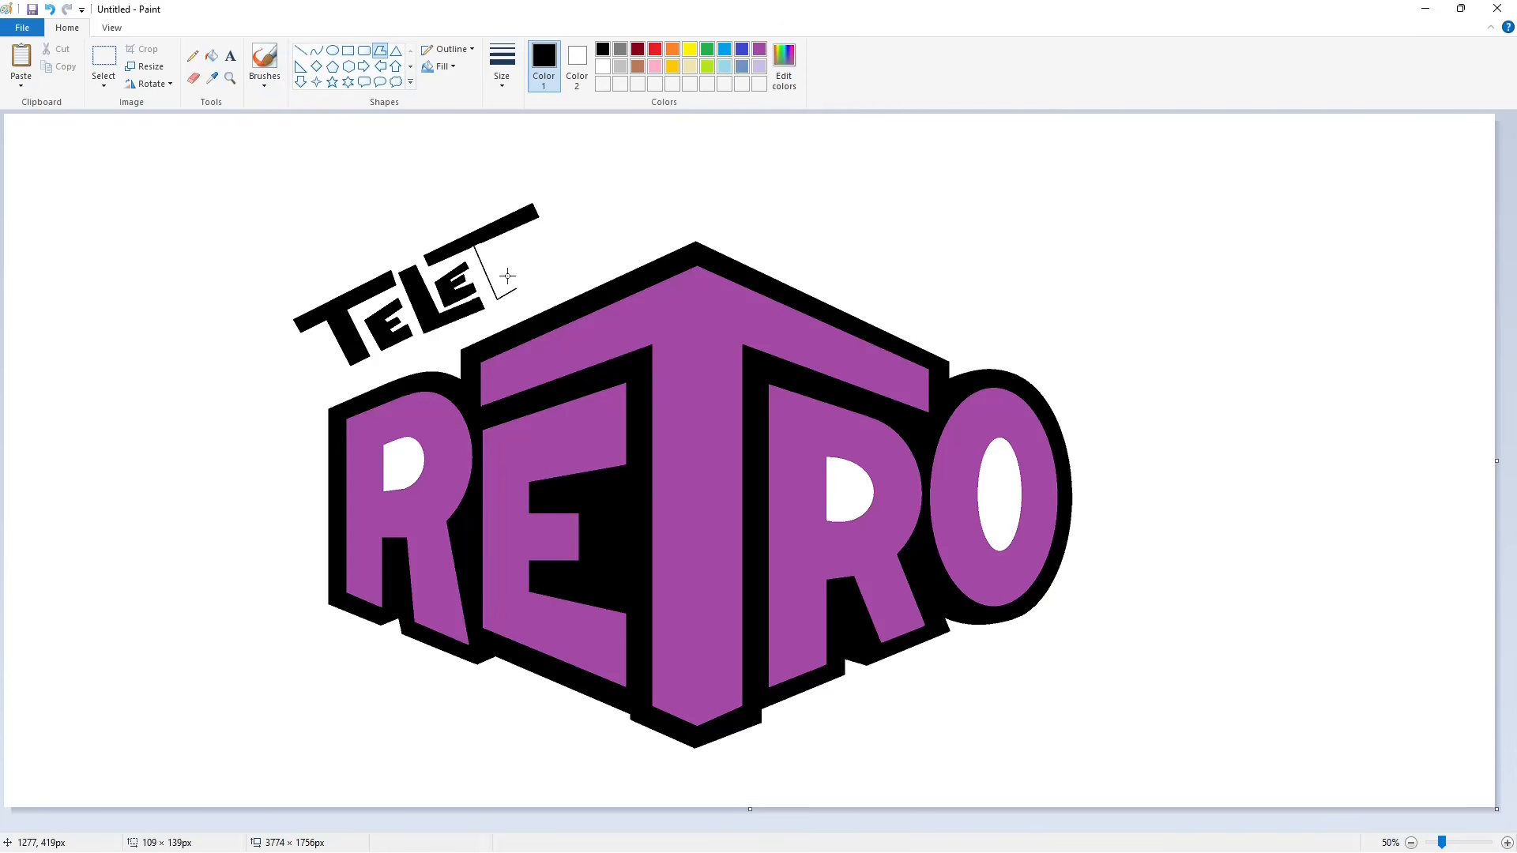
pyautogui.click(491, 237)
pyautogui.click(211, 55)
pyautogui.click(498, 269)
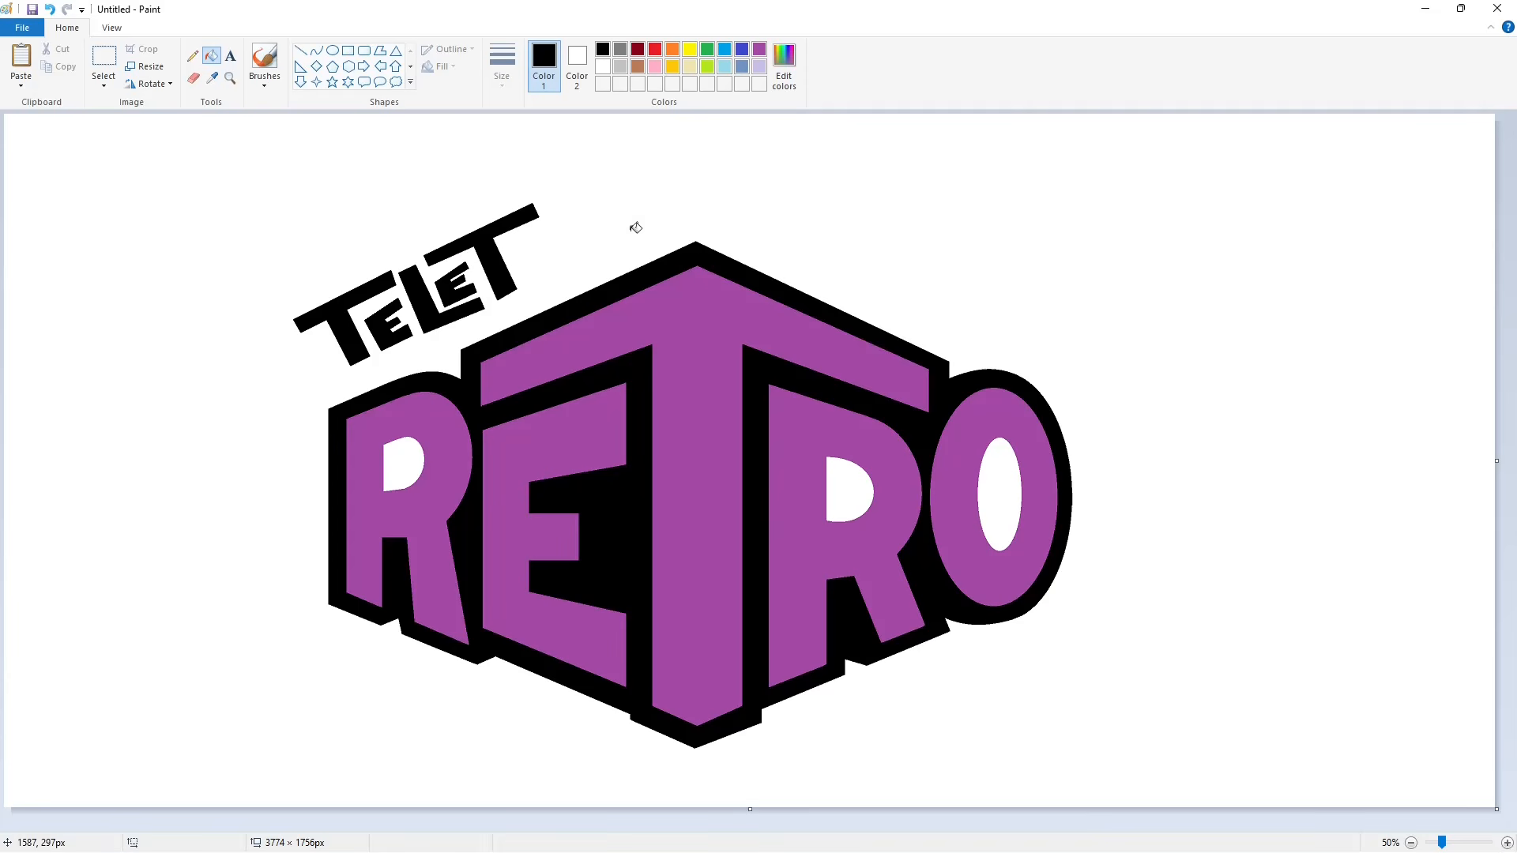
# Draw a circle in the blank area beside the lettering and skew a copy of it 5 degrees horizontally
pyautogui.click(332, 51)
pyautogui.moveTo(512, 227)
pyautogui.mouseDown()
pyautogui.moveTo(562, 275)
pyautogui.moveTo(90, 245)
pyautogui.moveTo(187, 357)
pyautogui.mouseUp()
pyautogui.click(104, 56)
pyautogui.hotkey('ctrl', 'c')
pyautogui.hotkey('ctrl', 'v')
pyautogui.click(146, 66)
pyautogui.moveTo(191, 277); pyautogui.dragTo(159, 292)
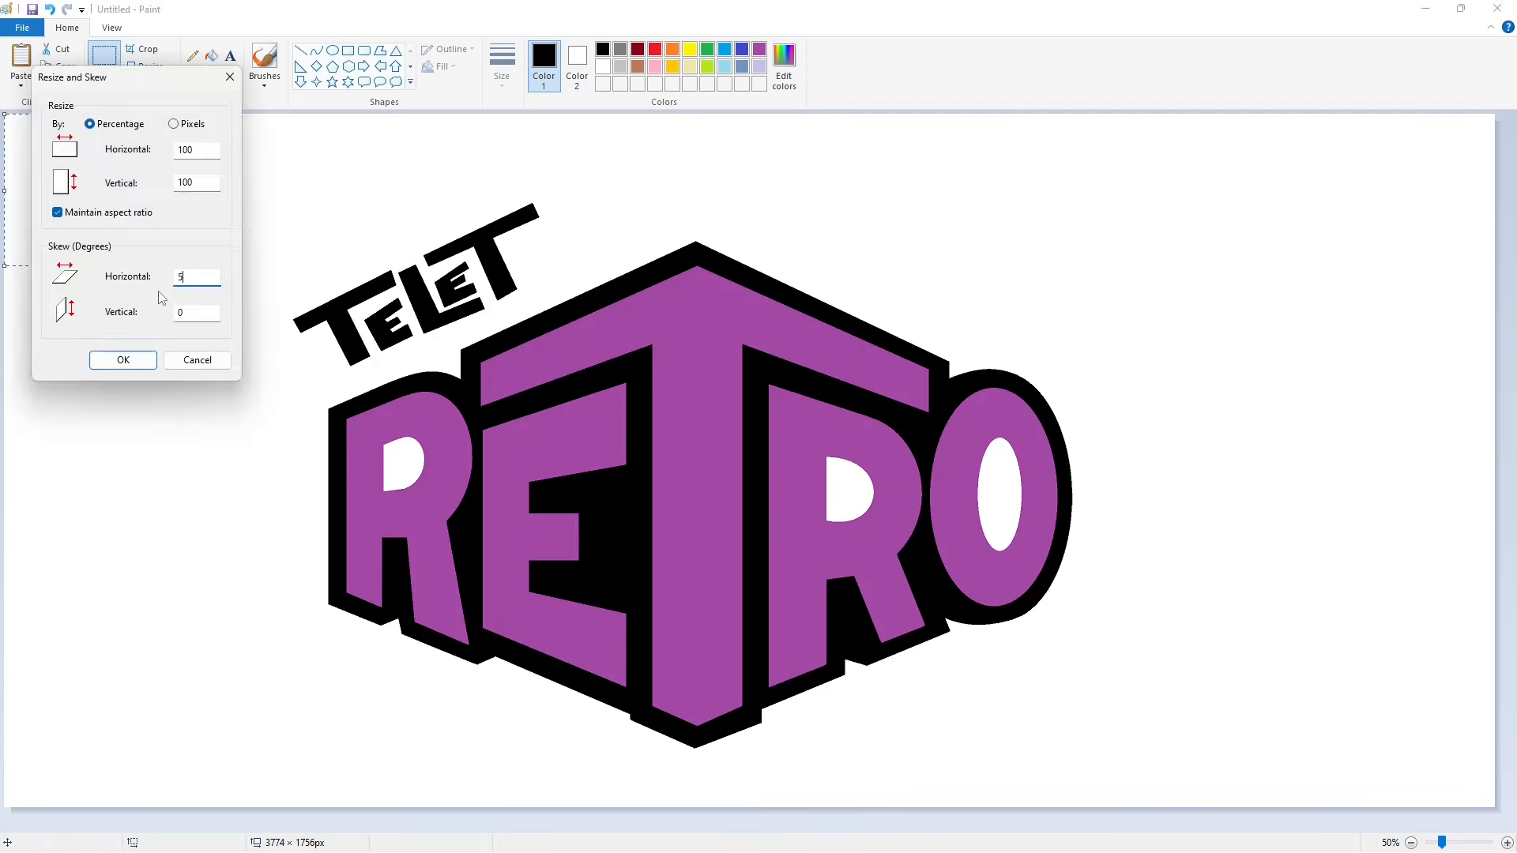
pyautogui.write('3')
pyautogui.press('Return')
# Flip the skewed circle horizontally and place it beside the second small T's stem as the first O
pyautogui.click(148, 83)
pyautogui.click(177, 173)
pyautogui.moveTo(119, 181); pyautogui.dragTo(558, 267)
pyautogui.click(742, 256)
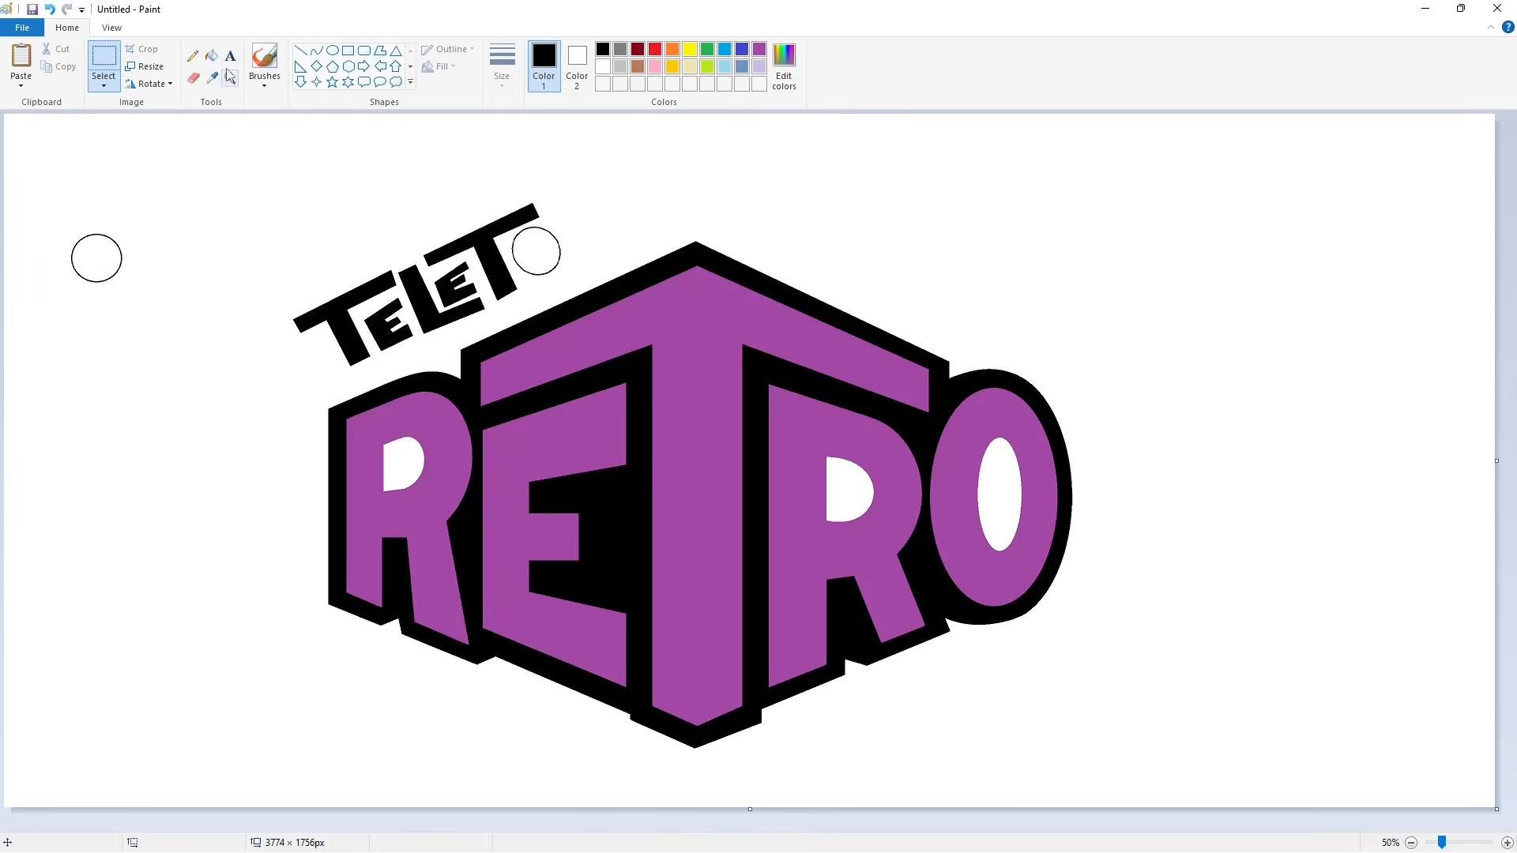
# Draw a larger circle below the first helper circle and skew a copy of it horizontally
pyautogui.click(332, 50)
pyautogui.moveTo(547, 190)
pyautogui.mouseDown()
pyautogui.moveTo(607, 256)
pyautogui.moveTo(94, 397)
pyautogui.mouseUp()
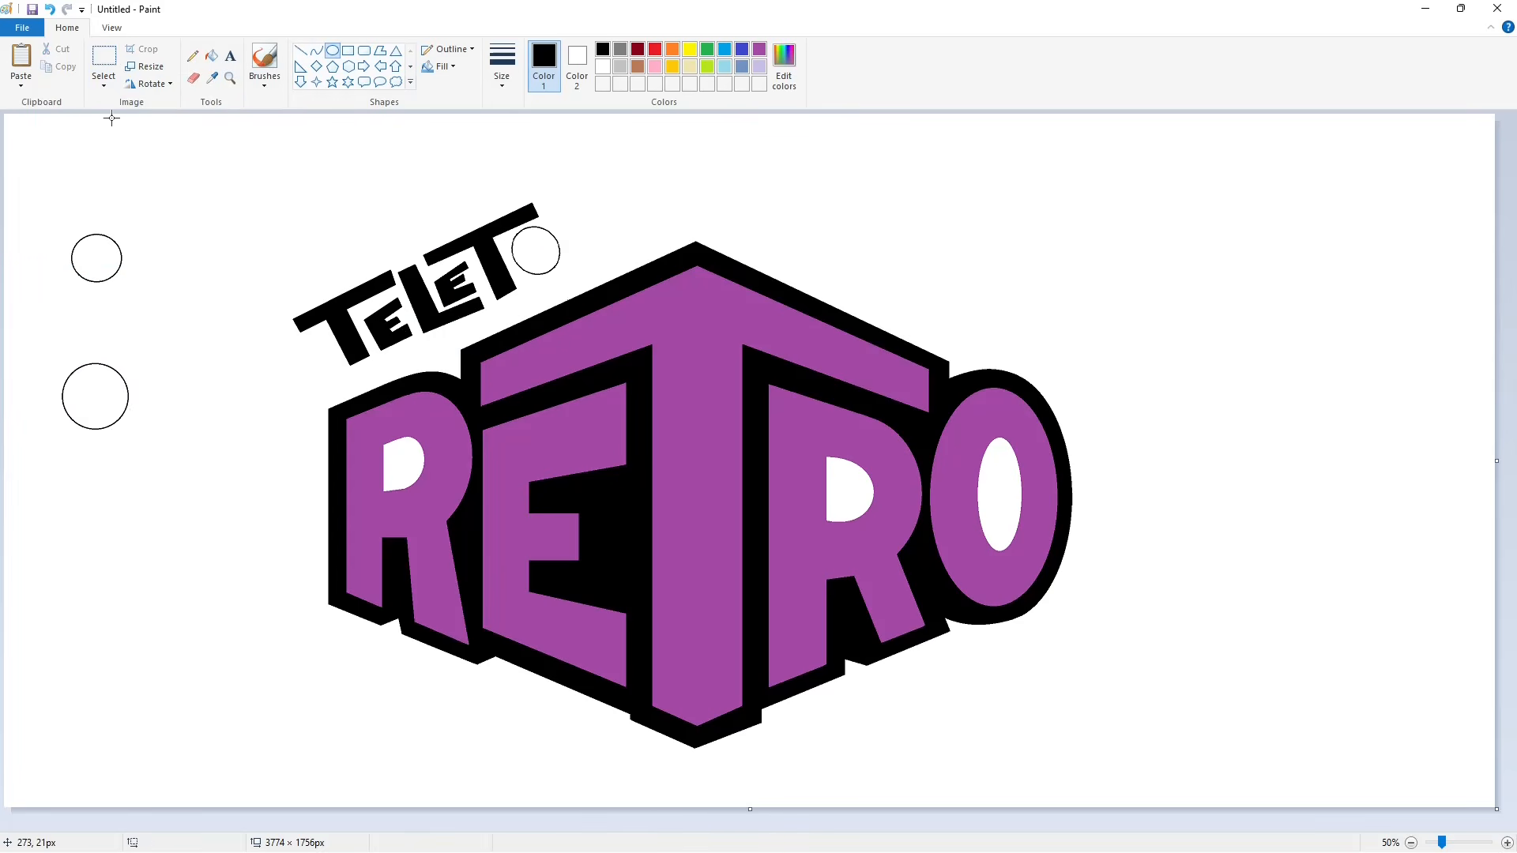
pyautogui.click(104, 57)
pyautogui.moveTo(34, 321); pyautogui.dragTo(156, 514)
pyautogui.hotkey('ctrl', 'c')
pyautogui.hotkey('ctrl', 'v')
pyautogui.click(146, 66)
pyautogui.moveTo(192, 278); pyautogui.dragTo(98, 283)
pyautogui.write('3')
pyautogui.press('Return')
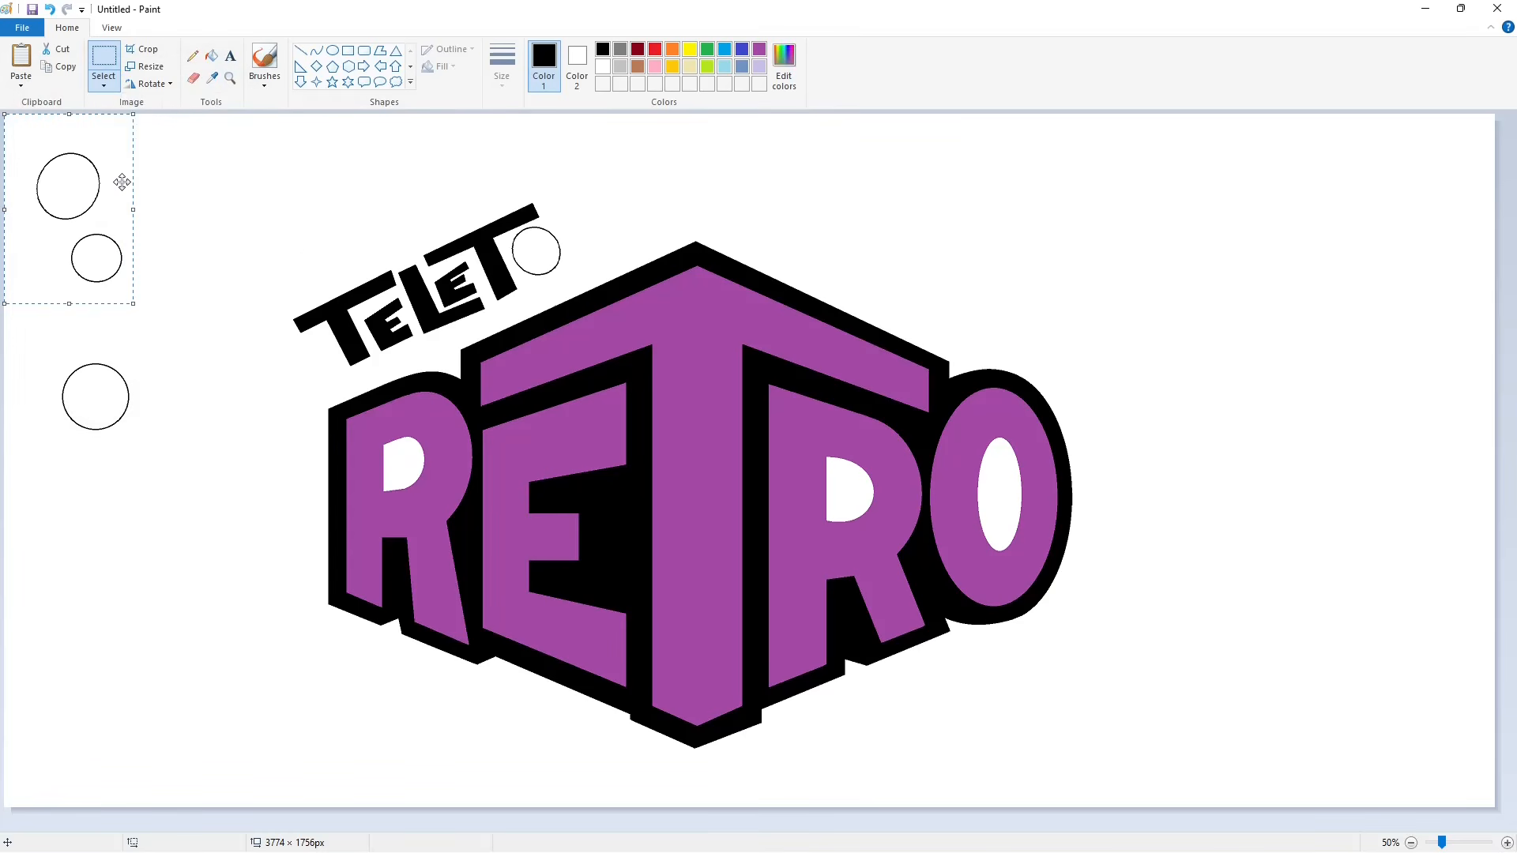
# Flip the larger skewed circle horizontally and place it next to the first O as the second O
pyautogui.click(148, 83)
pyautogui.click(177, 173)
pyautogui.moveTo(98, 196)
pyautogui.mouseDown()
pyautogui.moveTo(612, 233)
pyautogui.moveTo(542, 258)
pyautogui.moveTo(556, 271)
pyautogui.mouseUp()
pyautogui.click(766, 233)
# Draw a small ellipse for the first O's counter and paste a copy near the canvas's upper-left corner
pyautogui.click(333, 50)
pyautogui.click(619, 237)
pyautogui.click(103, 59)
pyautogui.hotkey('ctrl', 'c')
pyautogui.hotkey('ctrl', 'z')
pyautogui.hotkey('ctrl', 'v')
pyautogui.moveTo(26, 136); pyautogui.dragTo(50, 154)
pyautogui.click(211, 55)
pyautogui.click(602, 66)
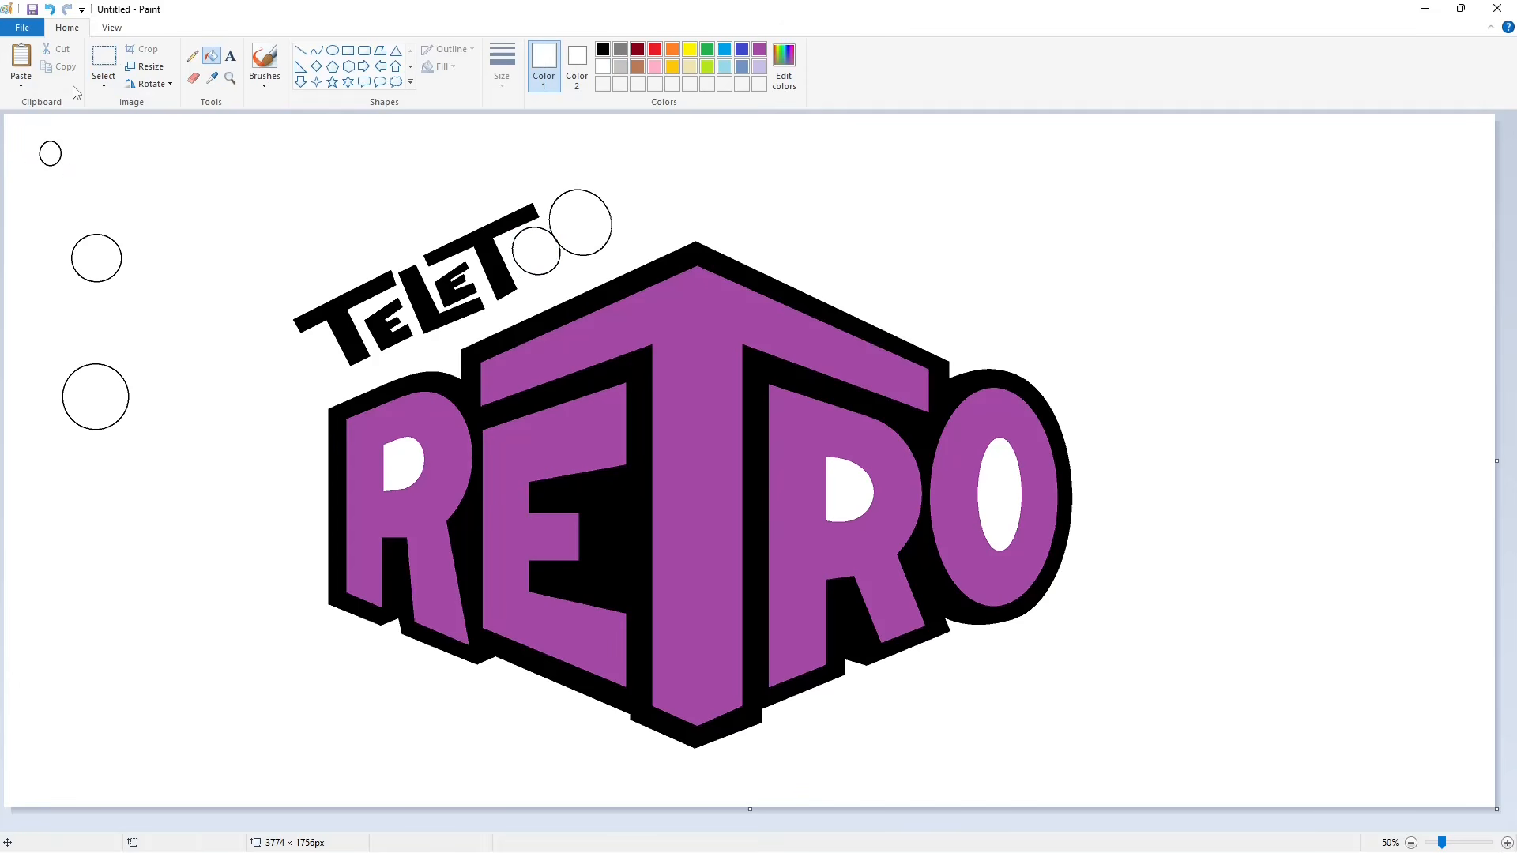
# Skew a copy of the small counter ellipse 5 degrees horizontally
pyautogui.click(104, 60)
pyautogui.moveTo(96, 185); pyautogui.dragTo(2, 111)
pyautogui.click(145, 66)
pyautogui.doubleClick(210, 276)
pyautogui.write('5')
pyautogui.click(124, 359)
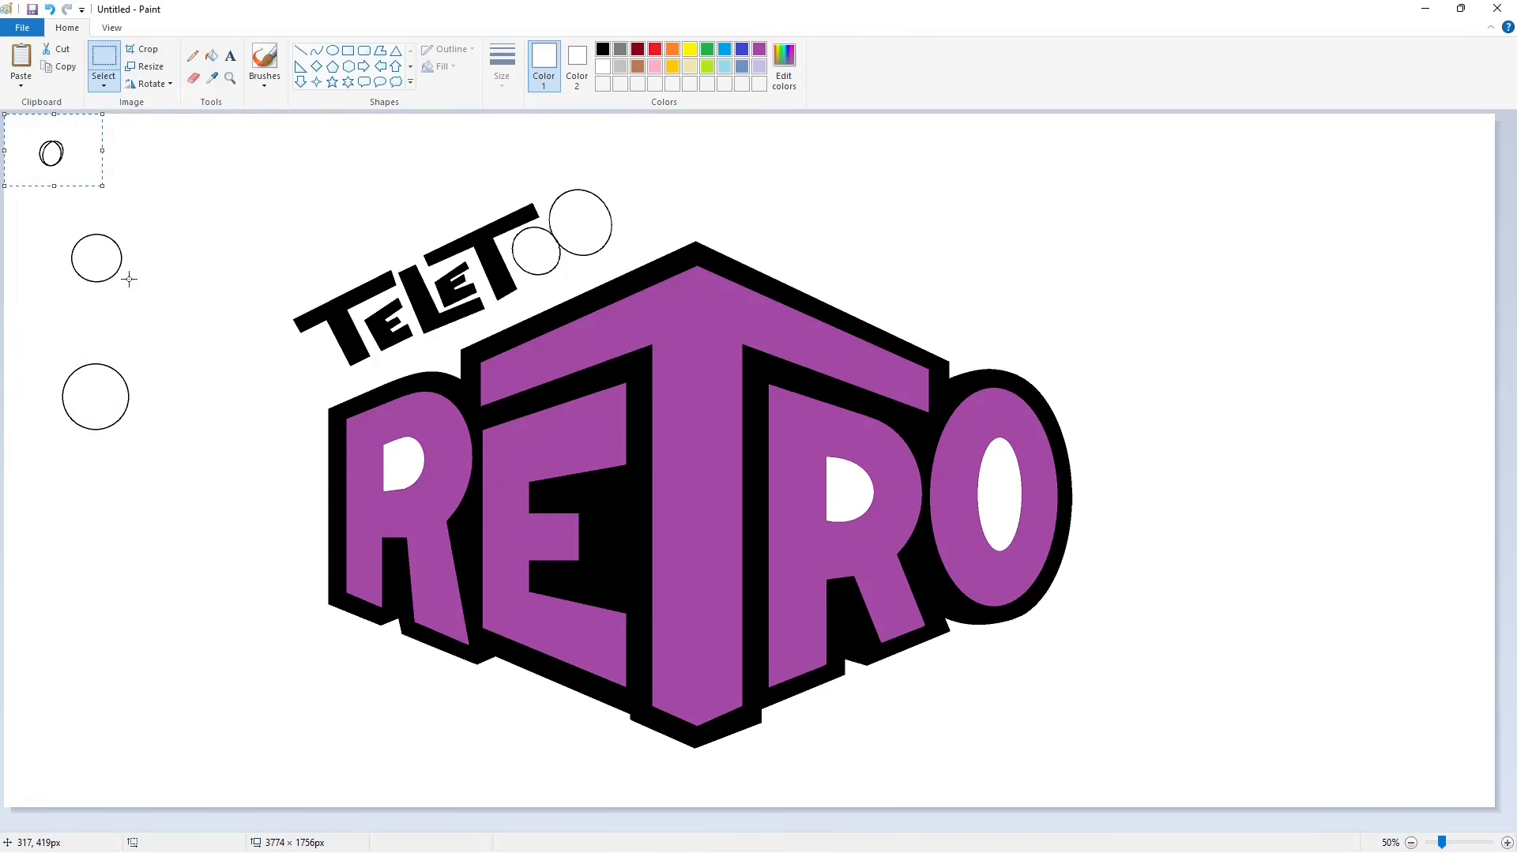
# Flip the skewed small ellipse horizontally and place it inside the first O as its counter
pyautogui.click(148, 83)
pyautogui.click(158, 173)
pyautogui.moveTo(95, 176); pyautogui.dragTo(577, 273)
pyautogui.click(855, 293)
# Draw a slightly larger black ellipse beside the small helper ellipse for the second O's counter
pyautogui.click(333, 50)
pyautogui.moveTo(564, 206)
pyautogui.mouseDown()
pyautogui.moveTo(594, 244)
pyautogui.moveTo(184, 195)
pyautogui.mouseUp()
pyautogui.click(603, 49)
pyautogui.hotkey('ctrl', 'z')
pyautogui.click(282, 180)
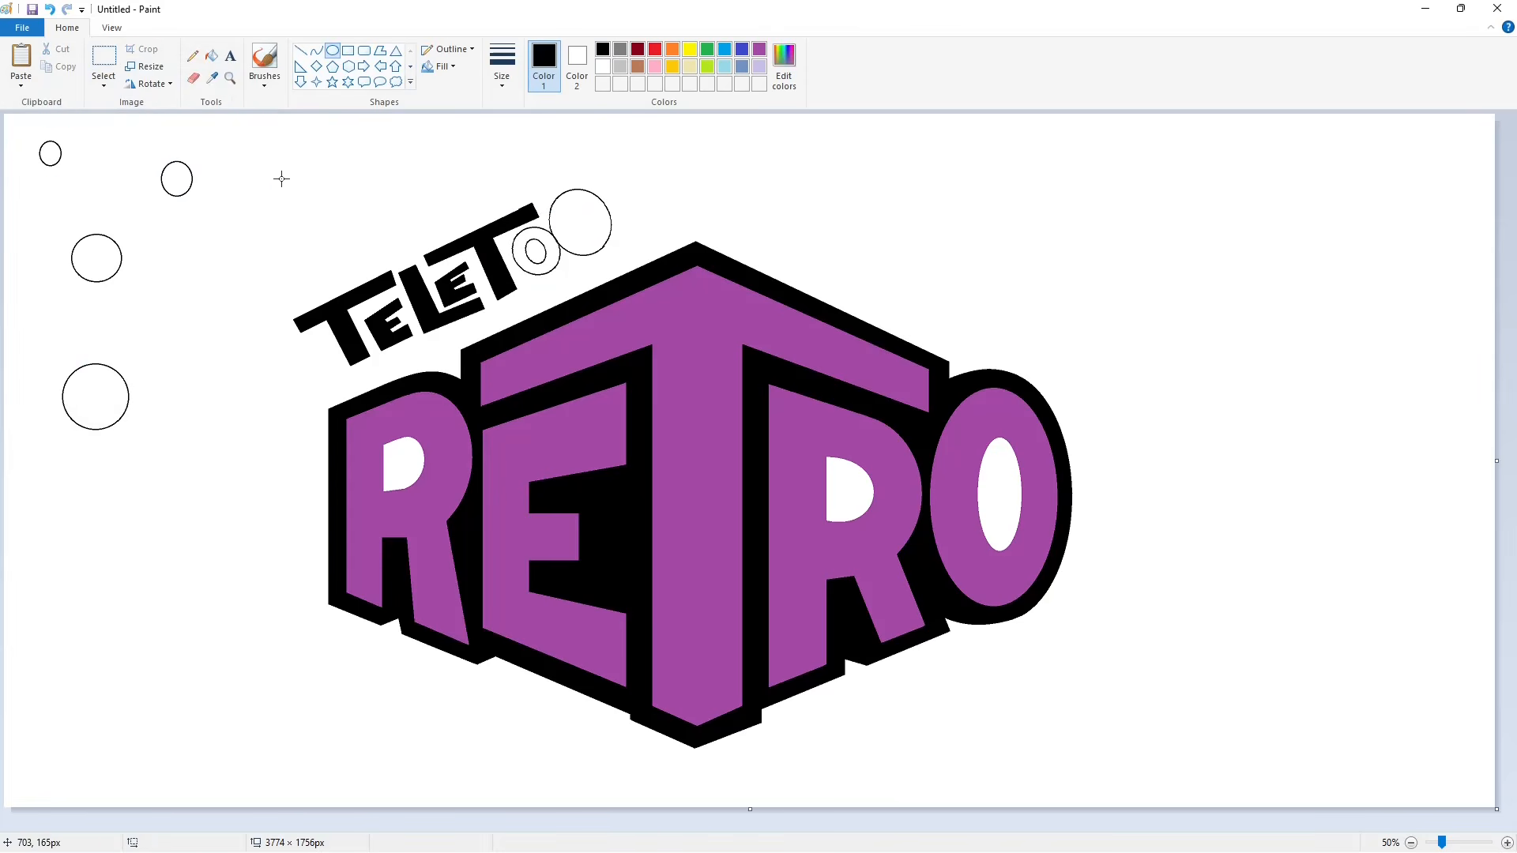
# Skew a copy of the second O's counter ellipse 5 degrees horizontally
pyautogui.click(104, 59)
pyautogui.moveTo(147, 142); pyautogui.dragTo(146, 275)
pyautogui.hotkey('ctrl', 'c')
pyautogui.hotkey('ctrl', 'v')
pyautogui.click(155, 69)
pyautogui.write('5')
pyautogui.press('Return')
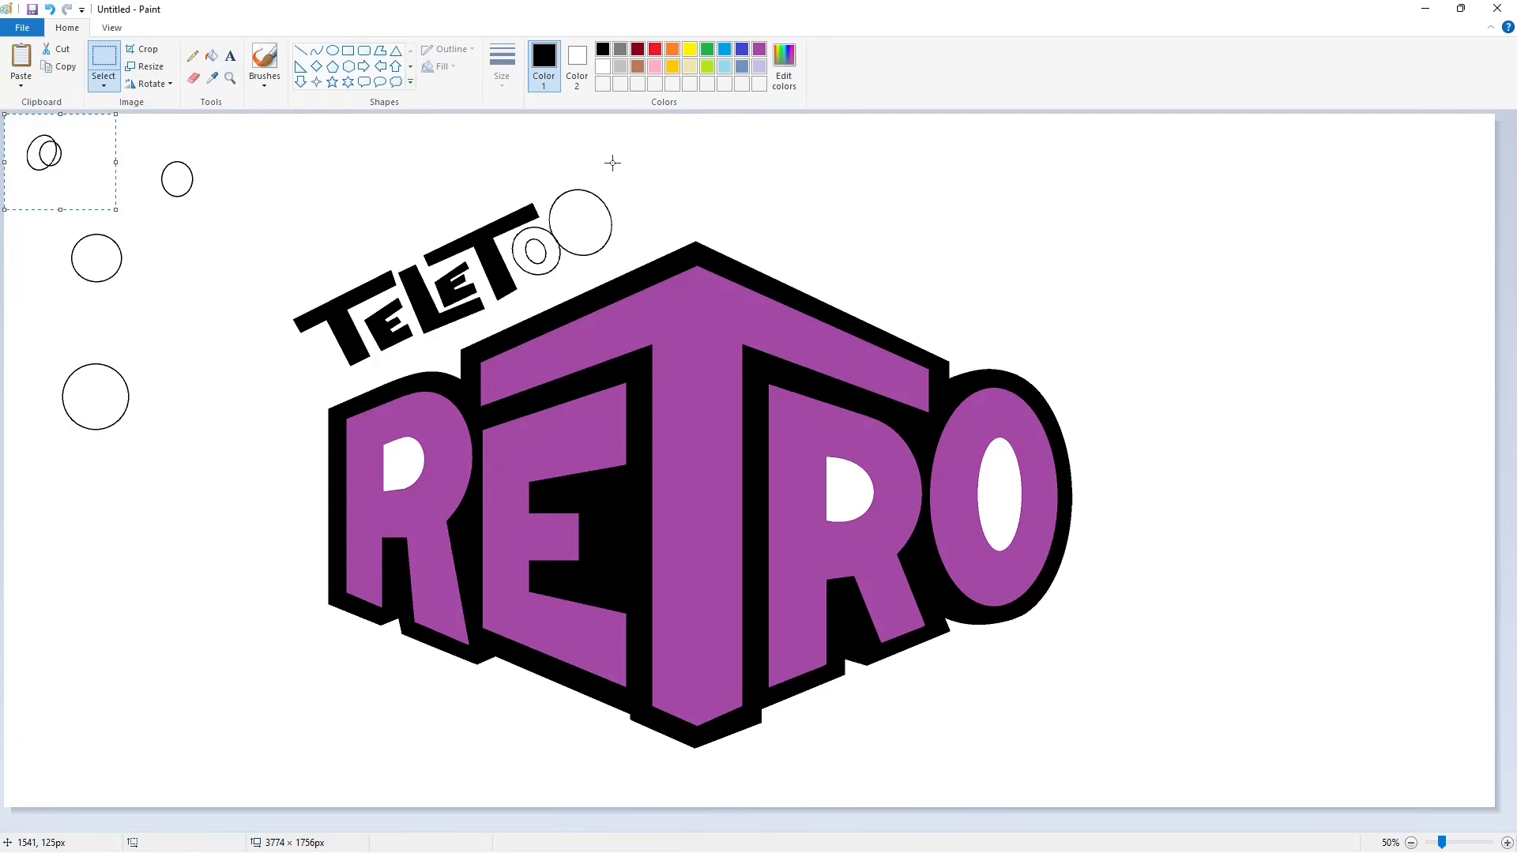
# Flip the skewed counter ellipse horizontally, place it inside the second O, and fill the O shapes black
pyautogui.click(149, 84)
pyautogui.click(157, 172)
pyautogui.moveTo(83, 179); pyautogui.dragTo(582, 247)
pyautogui.click(211, 55)
pyautogui.click(600, 237)
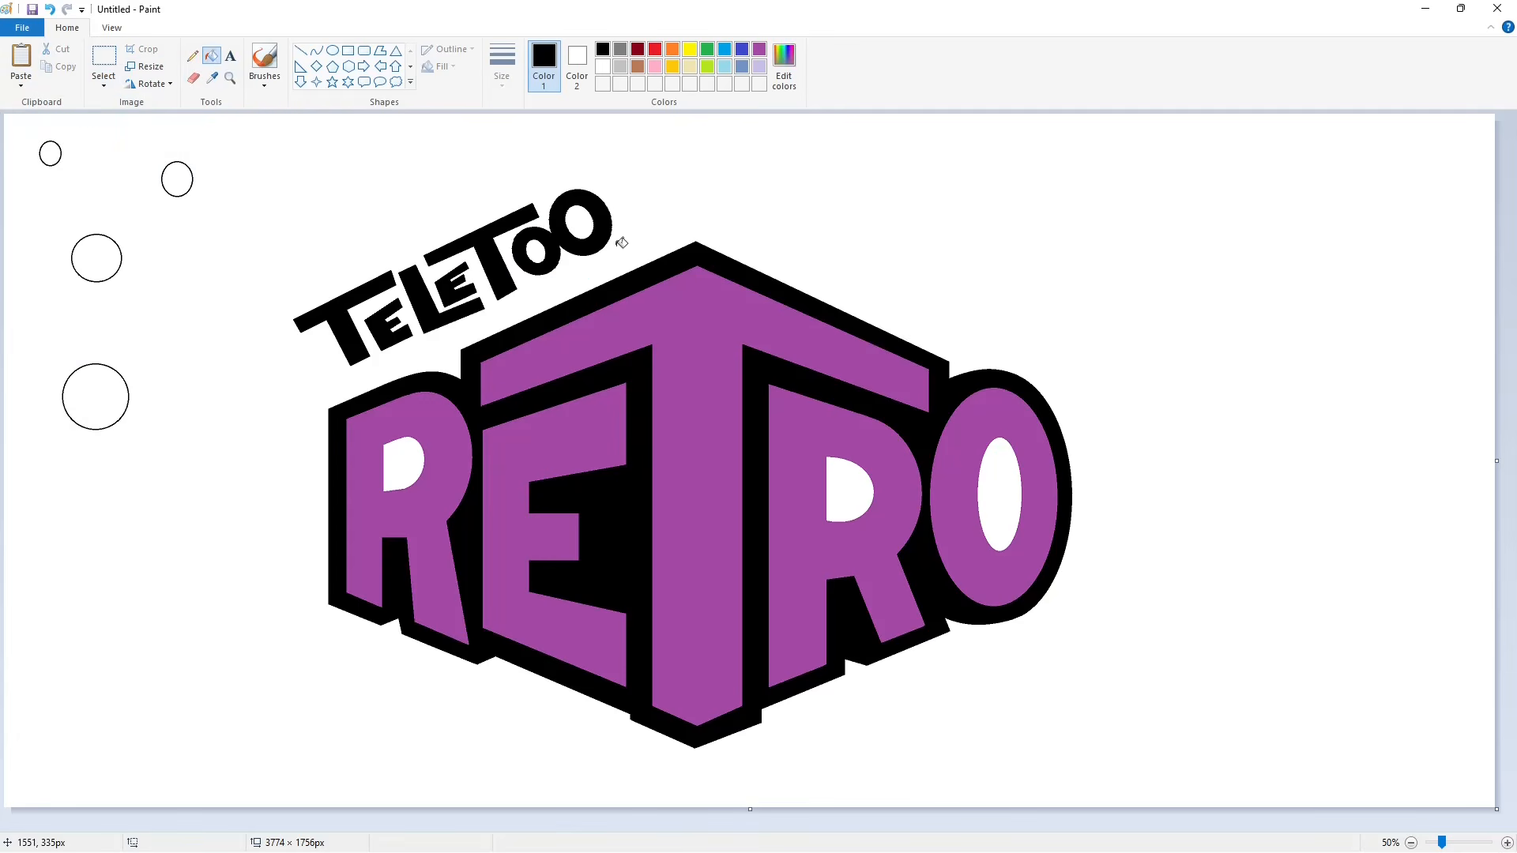
# Draw a slanted N polygon after the second O and fill it black to complete the word TELETOON
pyautogui.click(380, 49)
pyautogui.moveTo(602, 183); pyautogui.dragTo(623, 229)
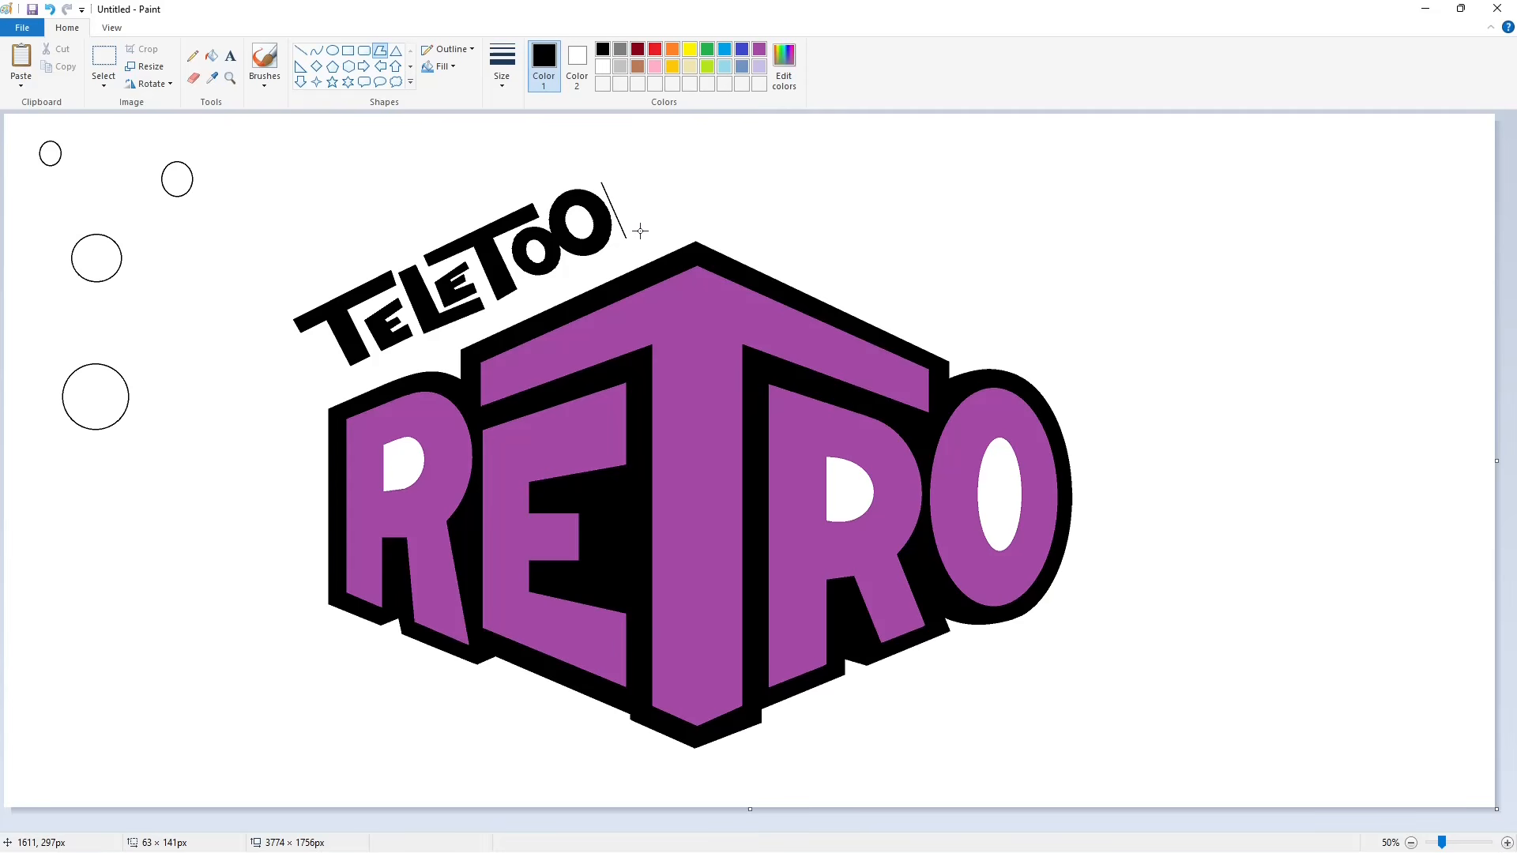
pyautogui.click(640, 230)
pyautogui.click(648, 152)
pyautogui.moveTo(634, 158); pyautogui.dragTo(642, 181)
pyautogui.click(617, 176)
pyautogui.click(211, 55)
pyautogui.click(655, 183)
# Erase the four helper circles by filling them black and refilling them white
pyautogui.click(177, 178)
pyautogui.click(96, 259)
pyautogui.click(95, 397)
pyautogui.click(49, 153)
pyautogui.click(603, 66)
pyautogui.click(177, 179)
pyautogui.click(96, 258)
pyautogui.click(95, 397)
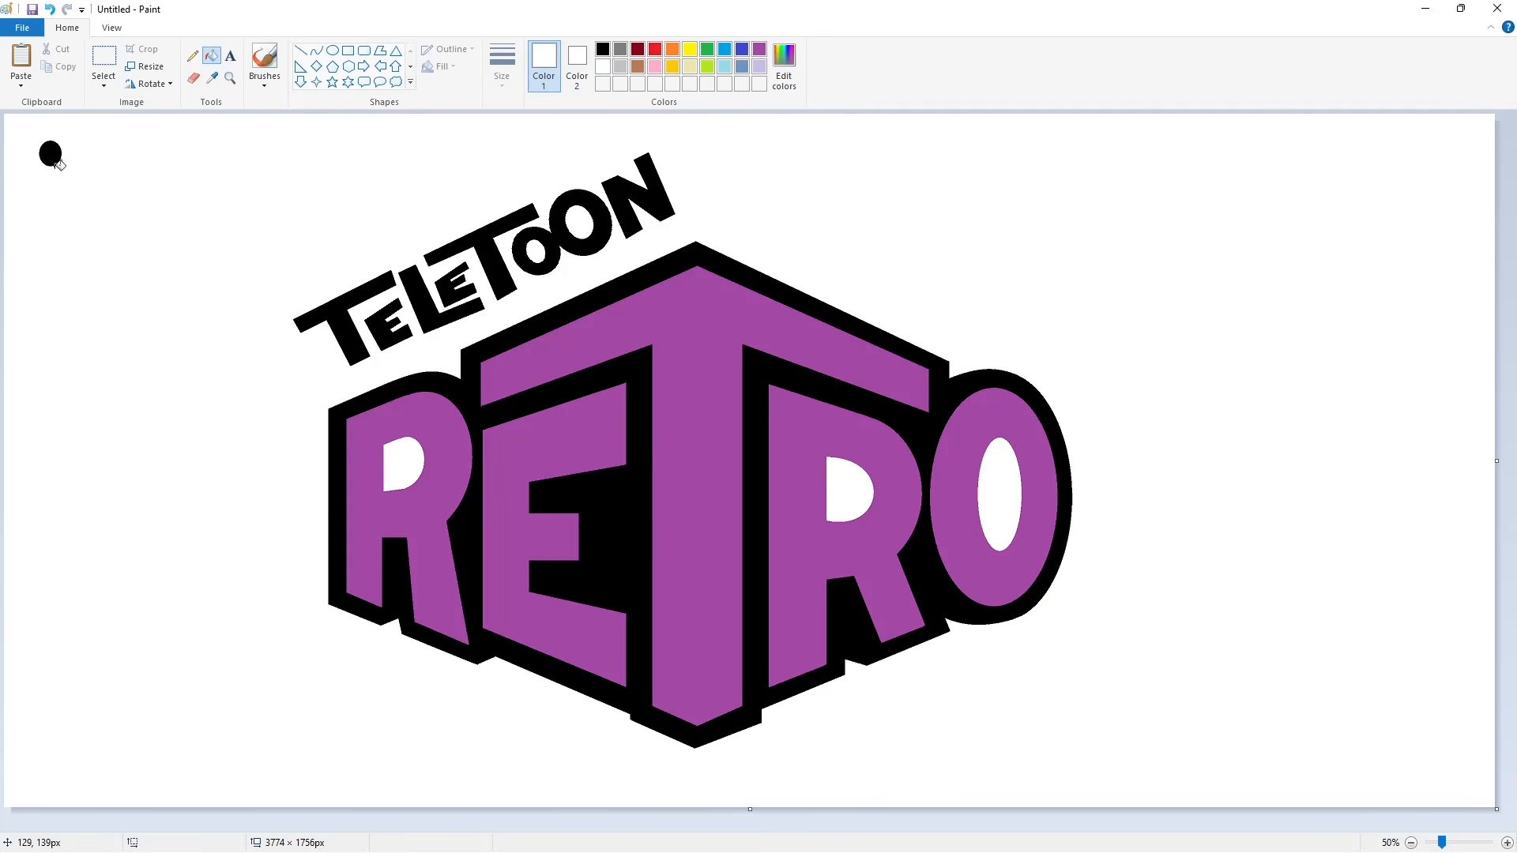
pyautogui.click(50, 153)
# Fill the black contour around RETRO and the counters of both R's and the O red
pyautogui.click(656, 49)
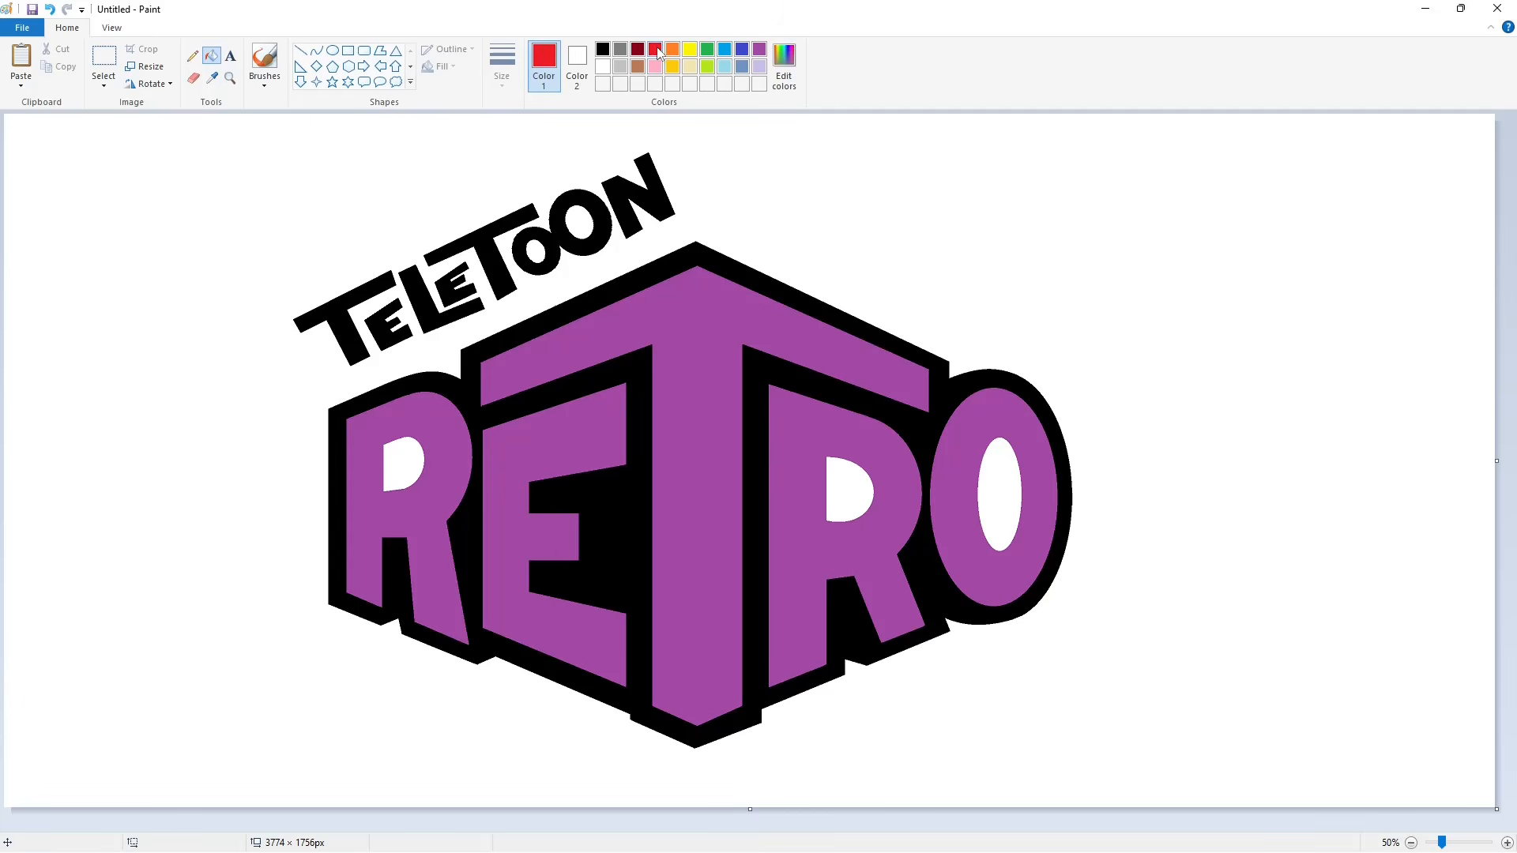
pyautogui.click(482, 340)
pyautogui.click(409, 454)
pyautogui.click(846, 490)
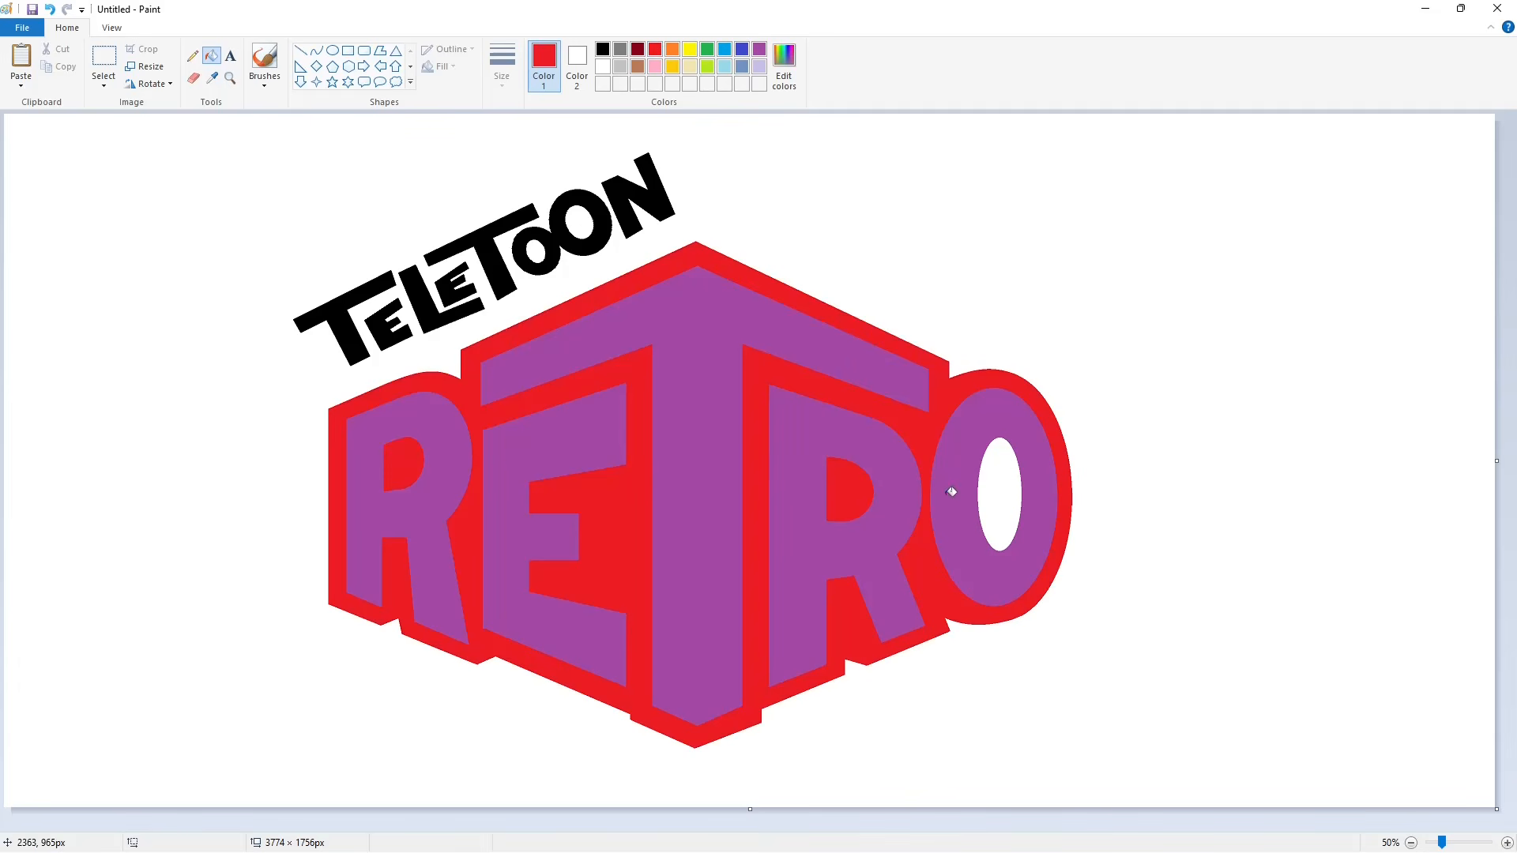
pyautogui.click(1002, 492)
# Fill the five purple RETRO letters white
pyautogui.click(603, 67)
pyautogui.click(440, 454)
pyautogui.click(519, 466)
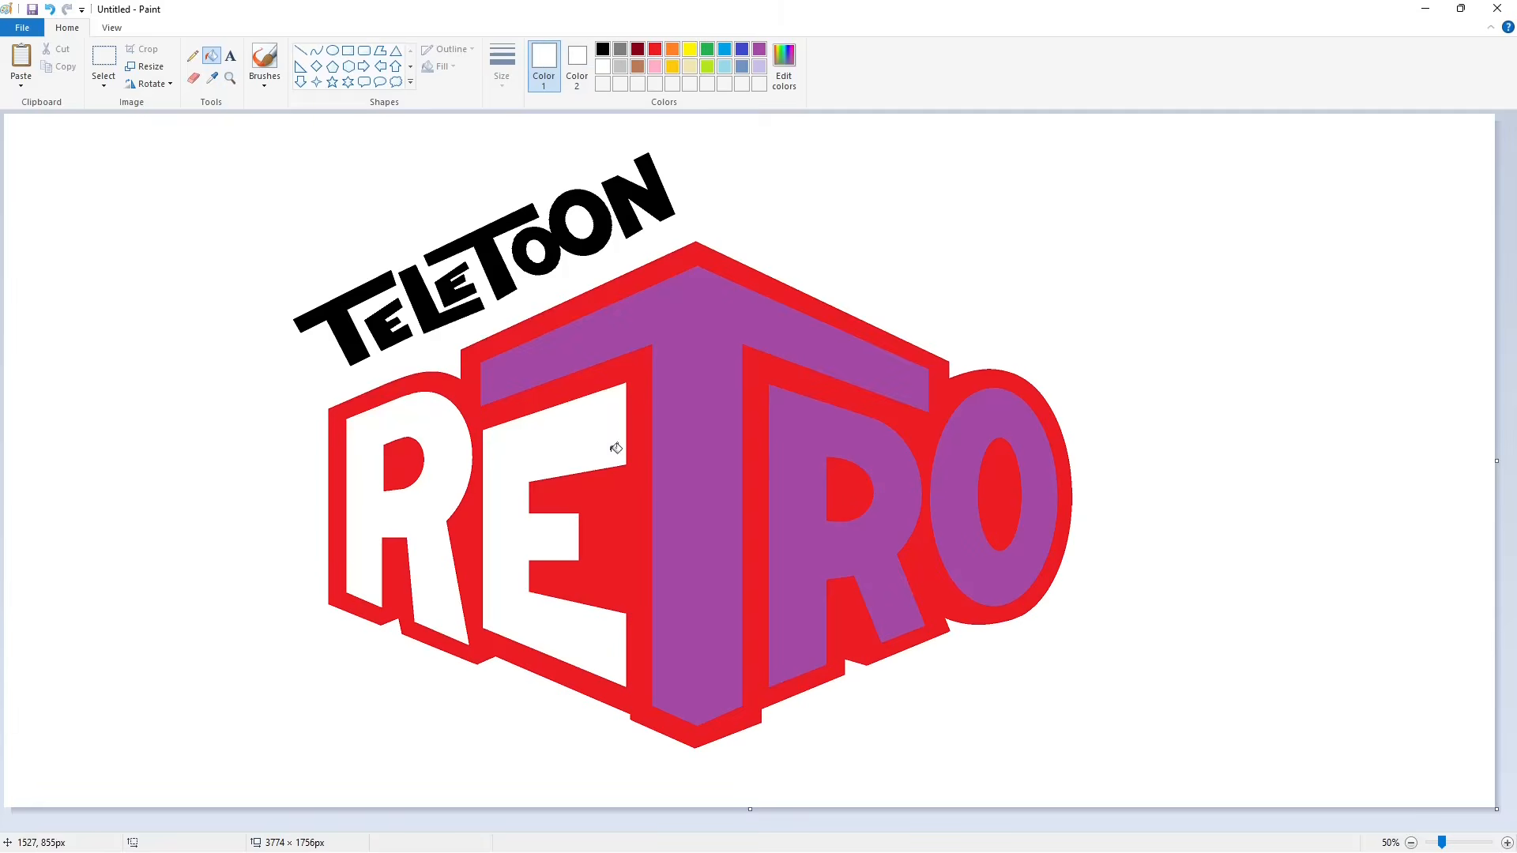
pyautogui.click(687, 455)
pyautogui.click(800, 499)
pyautogui.click(960, 515)
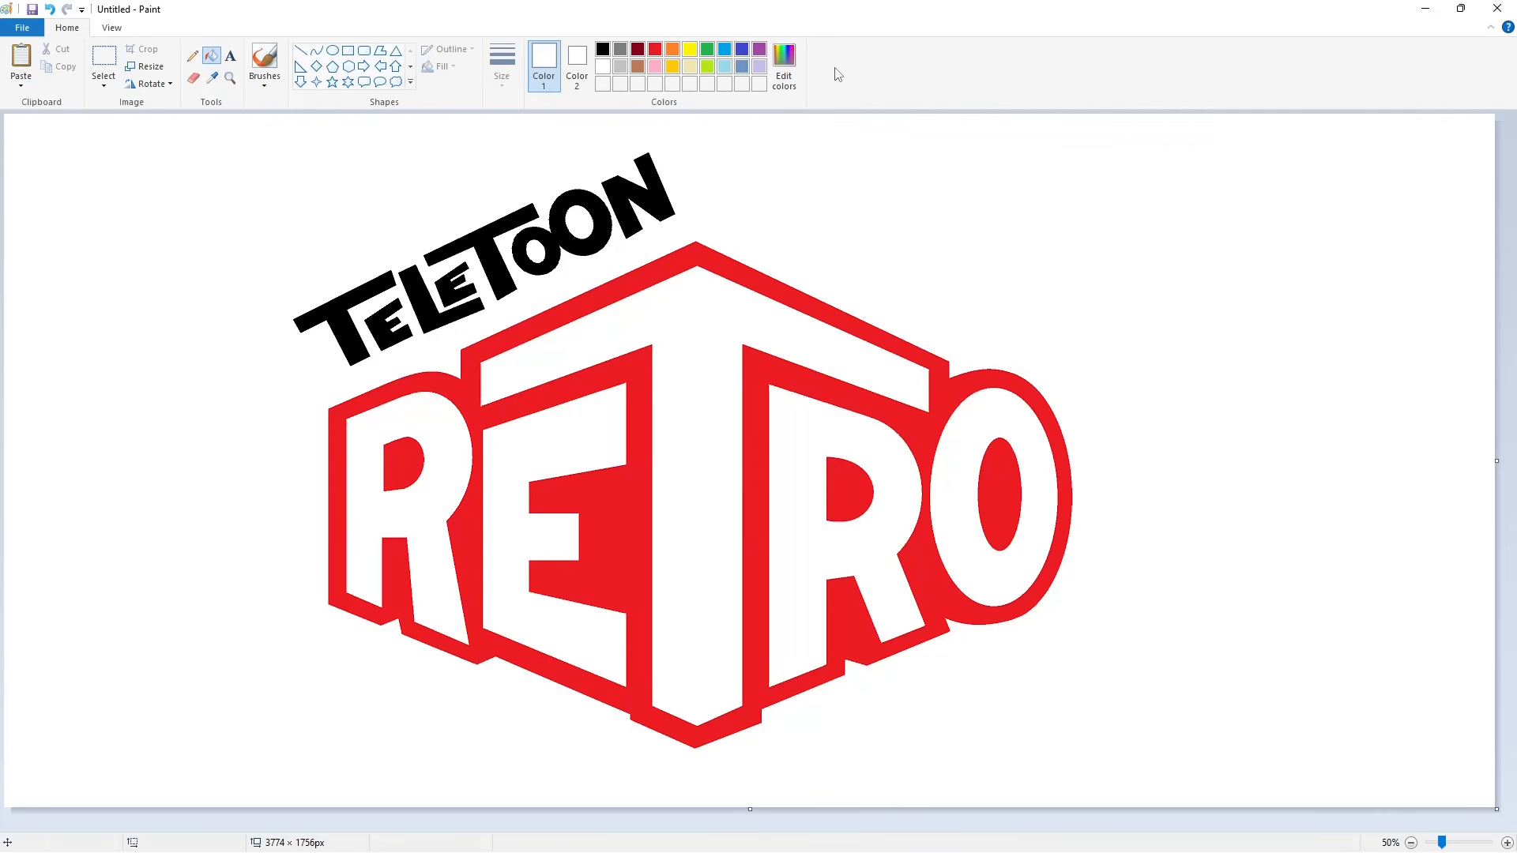